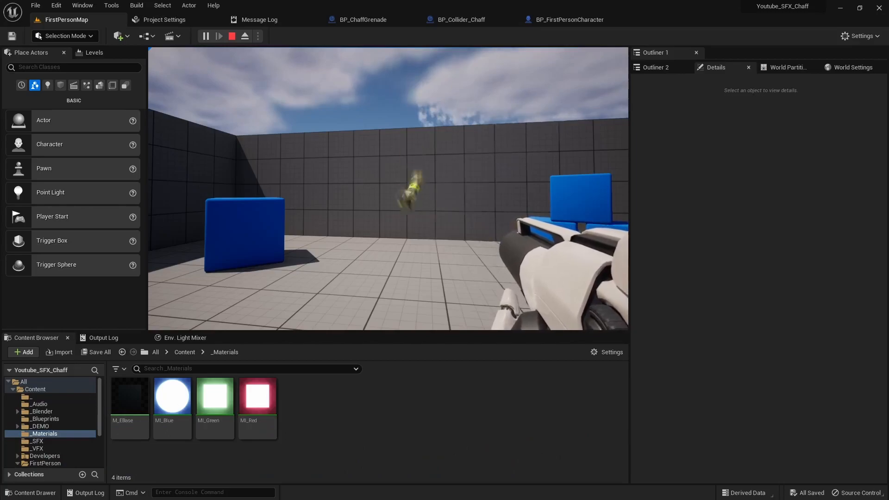
- Walk the player forward and back in Play-in-Editor to watch the chaff effect, then stop playing
key(w)
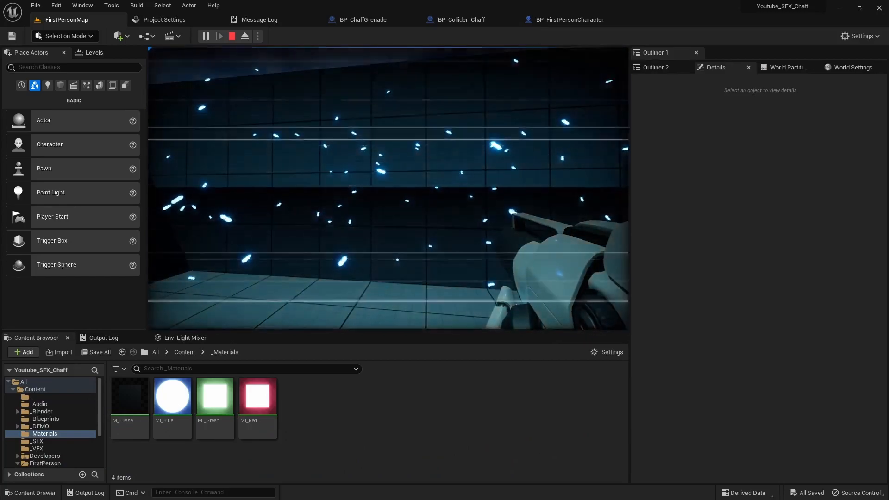
key(s)
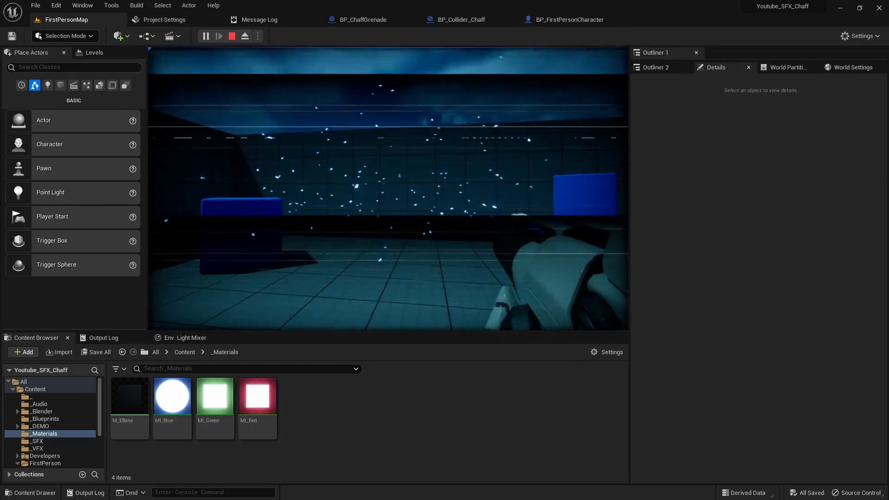
key(Escape)
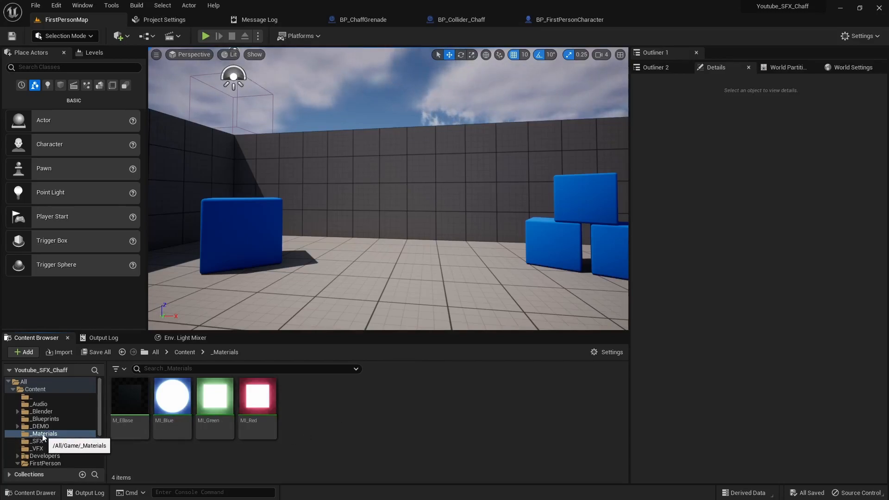
- Create a Material Parameter Collection named PC_Dataset in the _Materials folder and open it
right_click(342, 419)
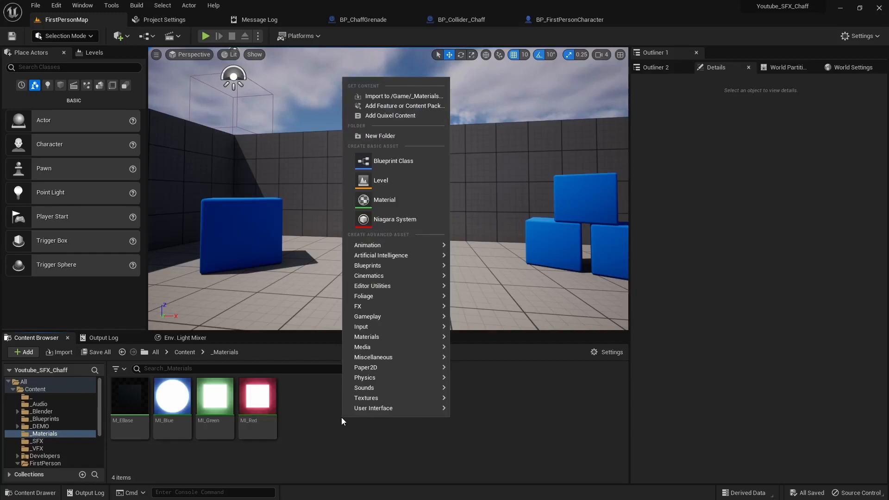
mouse_move(374, 339)
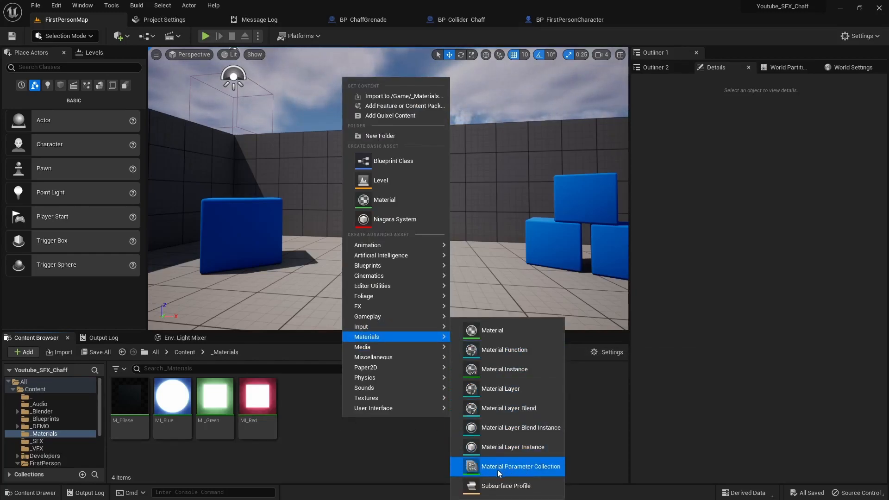
click(513, 469)
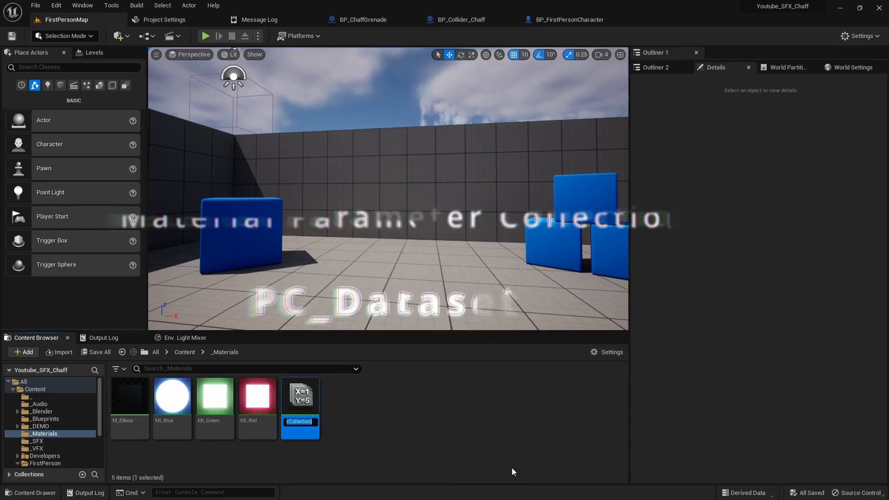
text(PC_Dataset)
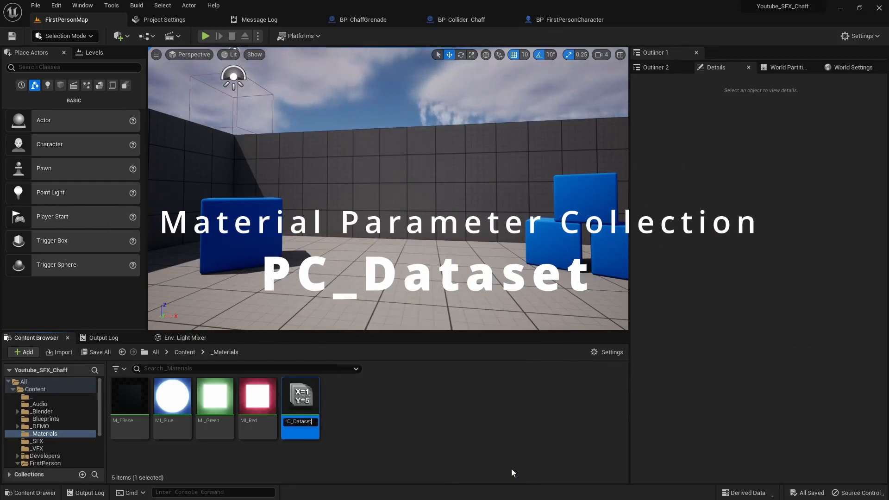
key(Return)
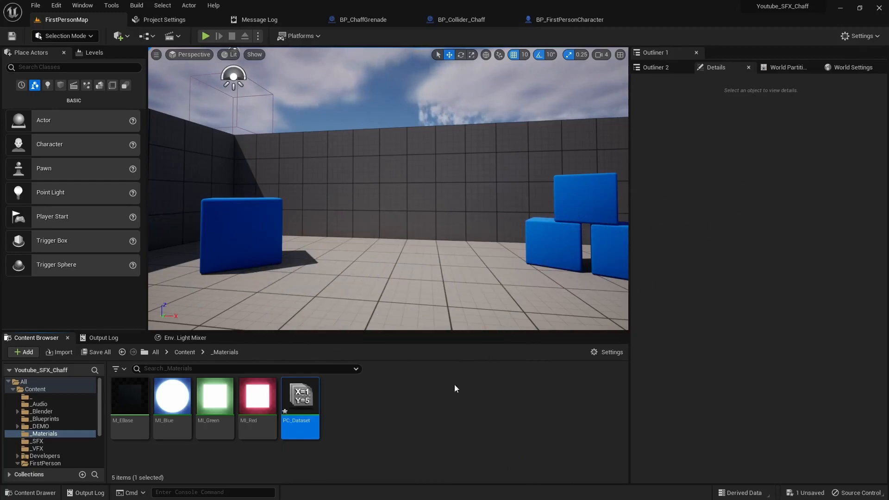
double_click(300, 407)
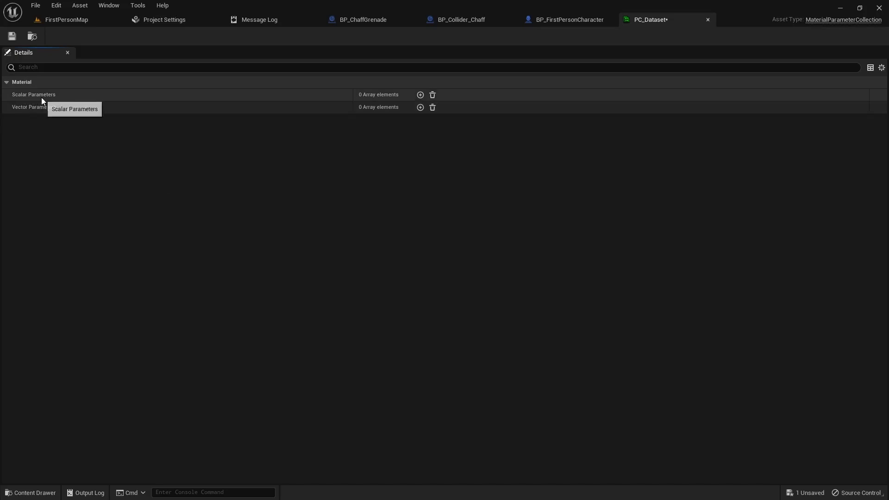
- Add a scalar parameter named Alpha to PC_Dataset, save it, and go back to FirstPersonMap
click(421, 94)
click(15, 107)
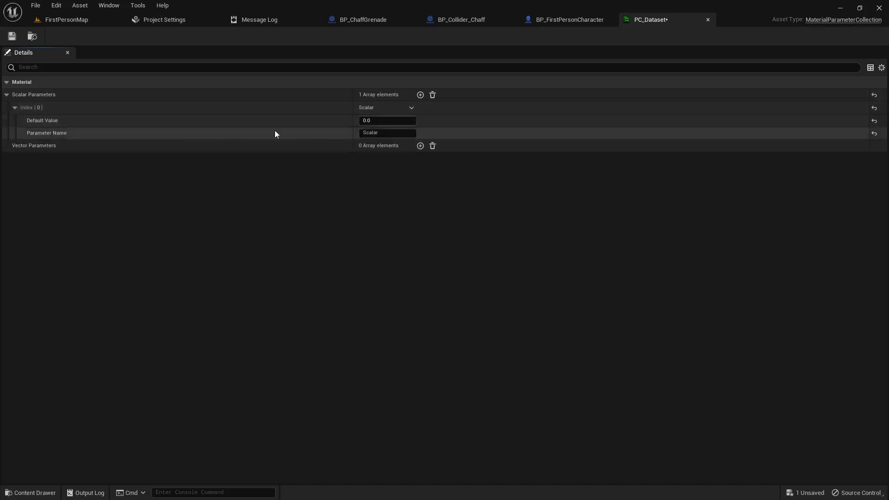
click(392, 133)
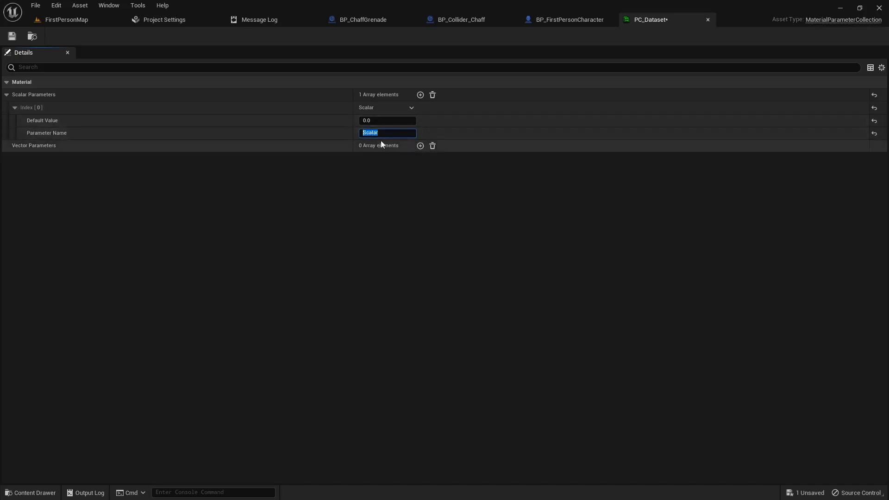
text(Alpha)
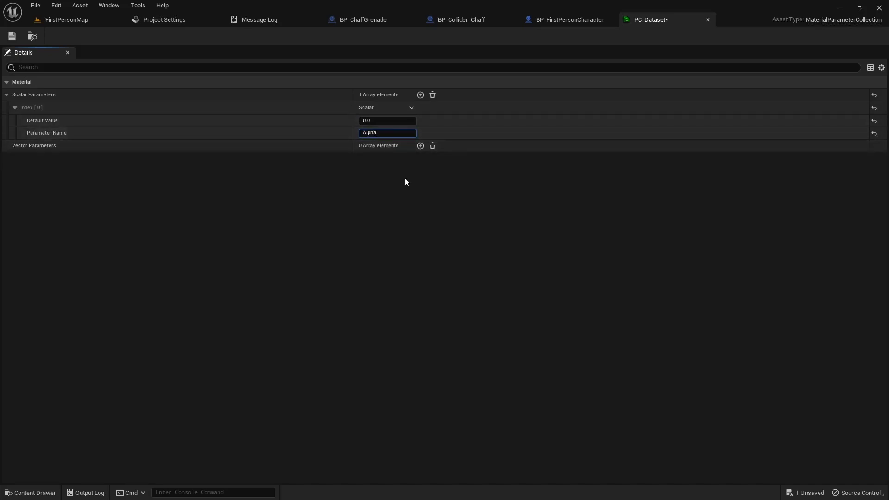
key(Return)
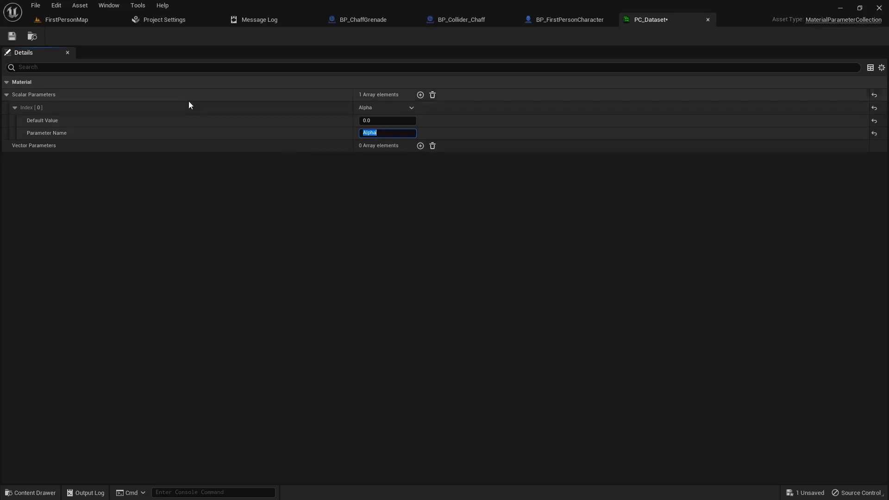
click(11, 37)
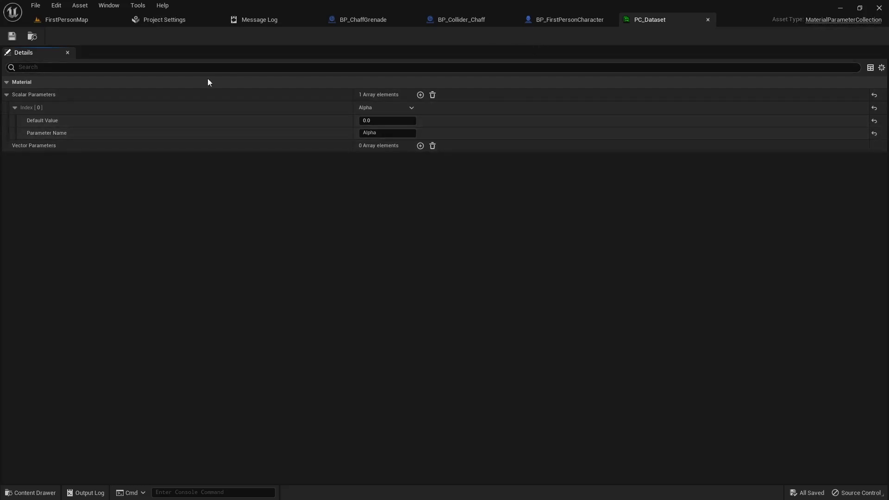
click(69, 20)
click(355, 412)
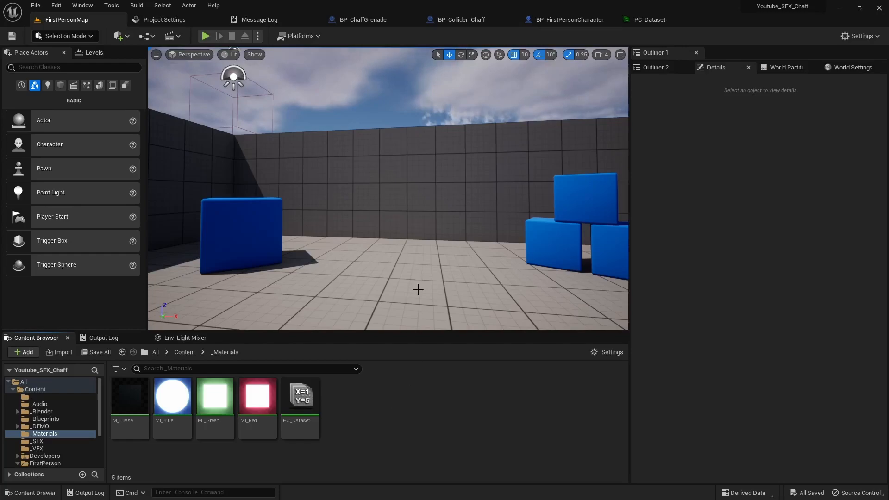
- Bring up the event graphs of BP_ChaffGrenade and BP_Collider_Chaff
click(366, 20)
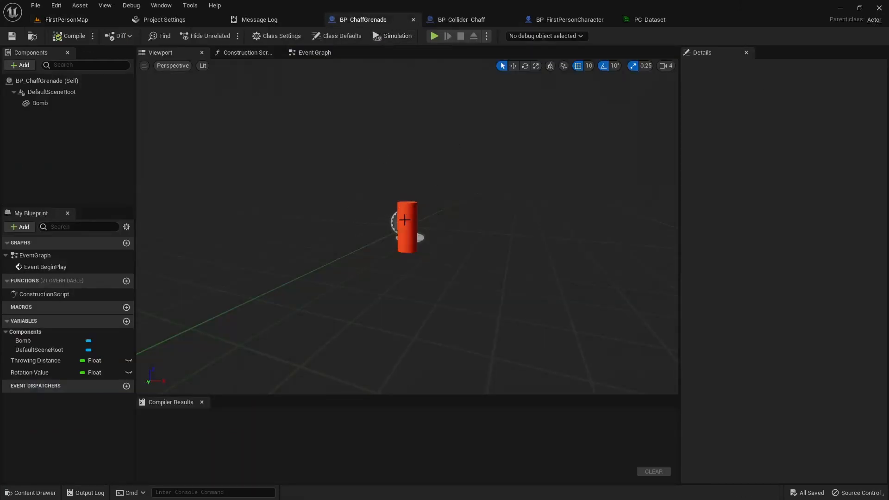
click(310, 53)
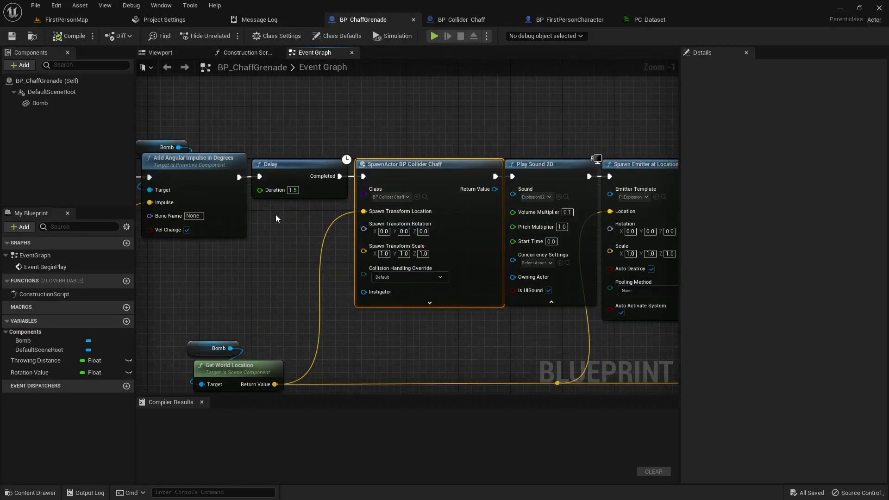
click(460, 23)
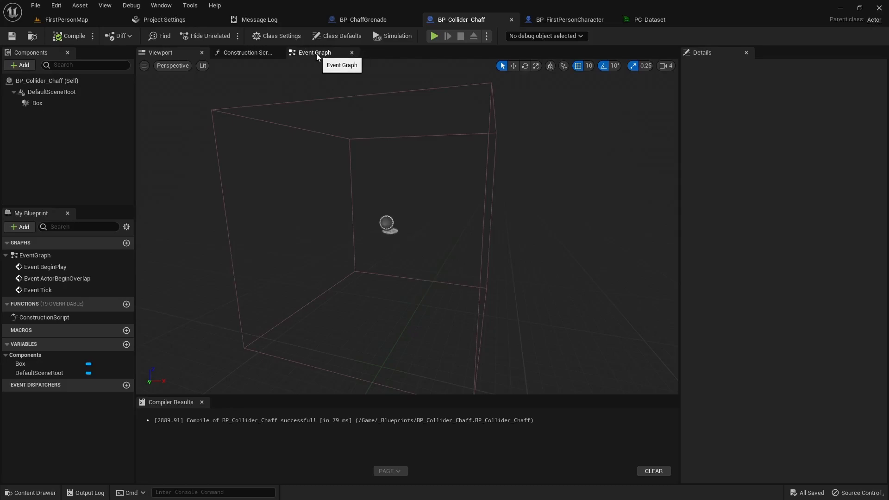
click(333, 56)
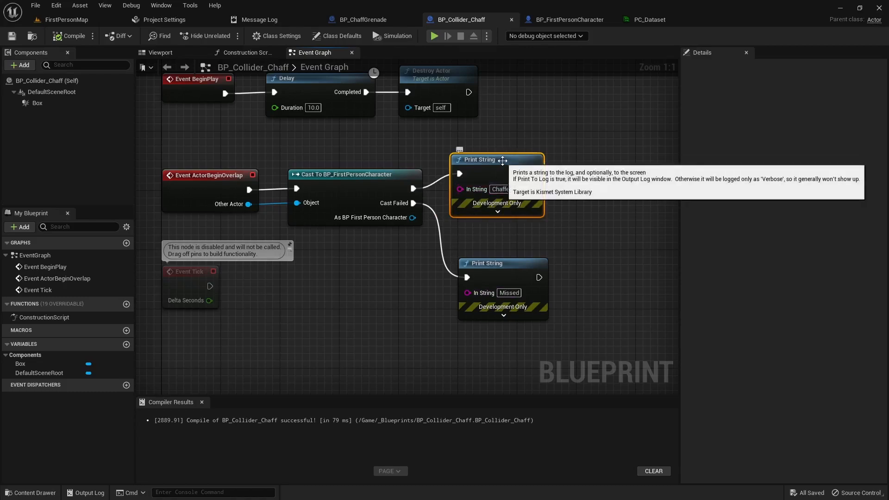
- Delete the Chaffed! and Missed Print String nodes from the BP_Collider_Chaff graph
click(503, 274)
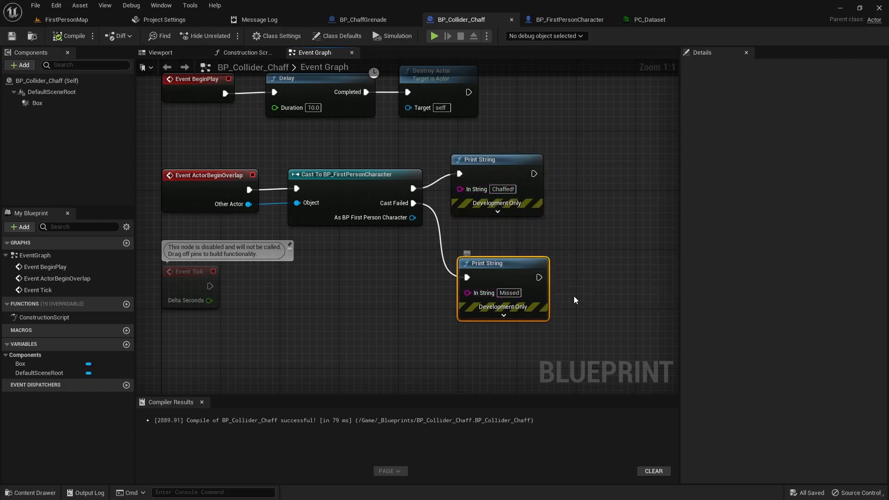
click(608, 271)
right_drag(607, 268, 563, 263)
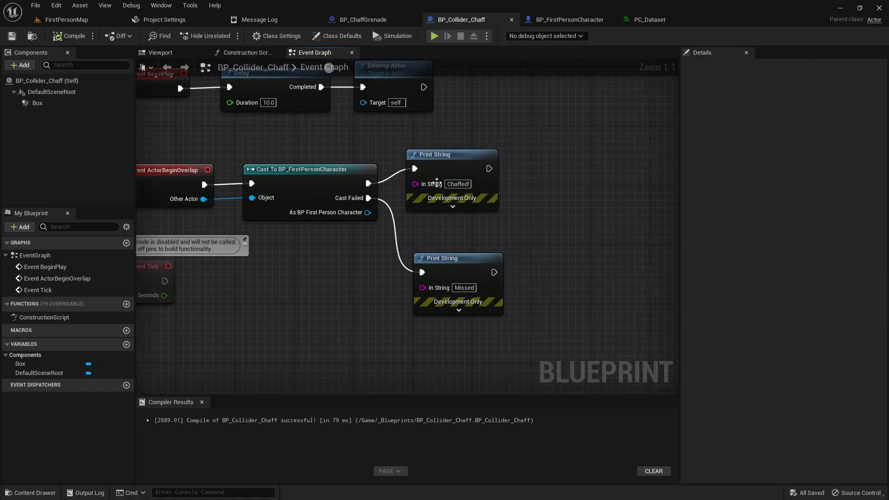
drag(450, 357, 449, 158)
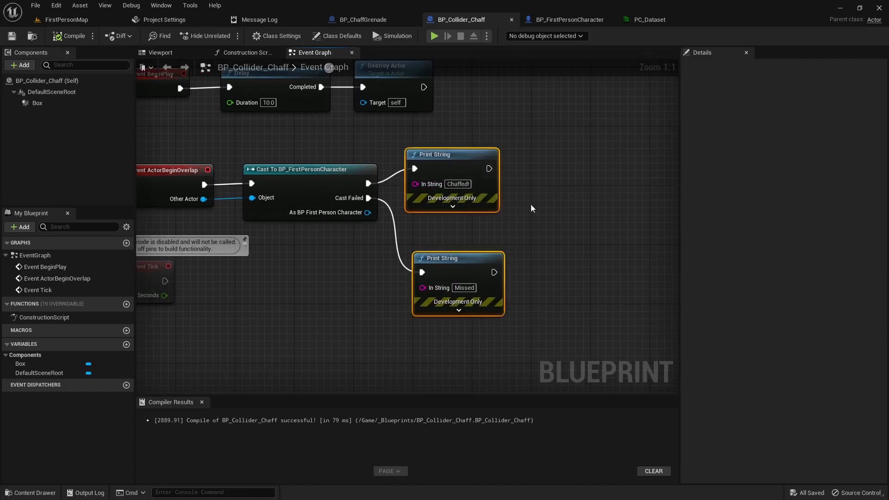
key(Delete)
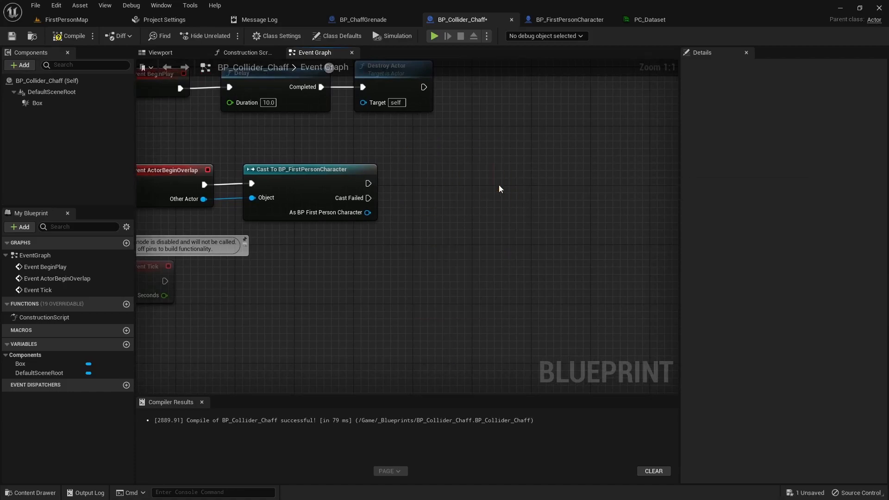
- Add a custom event named Chaff_Start to BP_FirstPersonCharacter's event graph
click(577, 21)
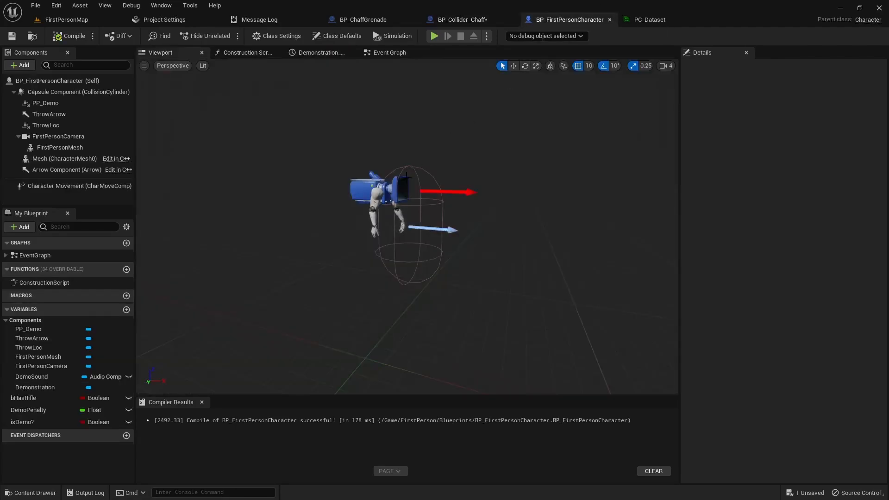
click(394, 55)
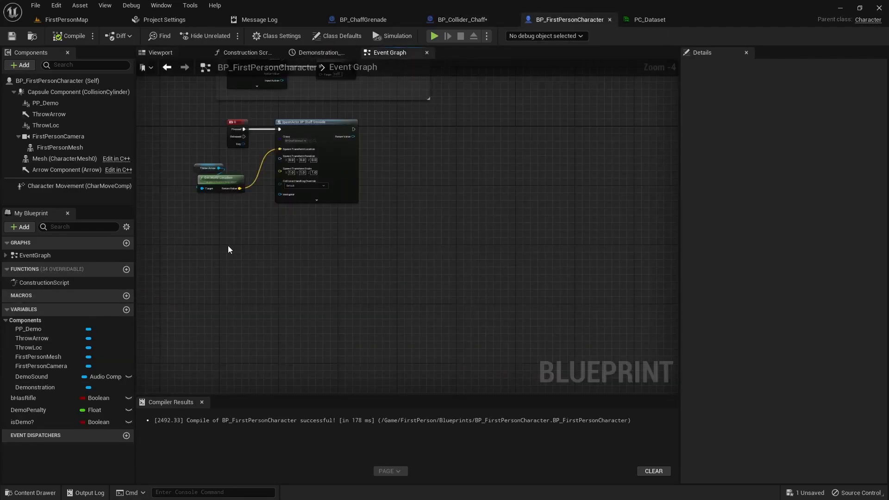
scroll(228, 248, up, 2)
right_click(241, 232)
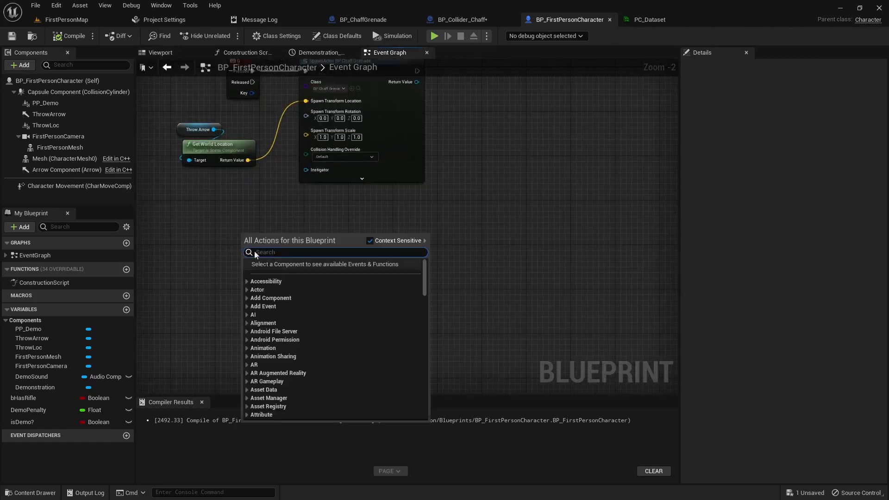
text(custom)
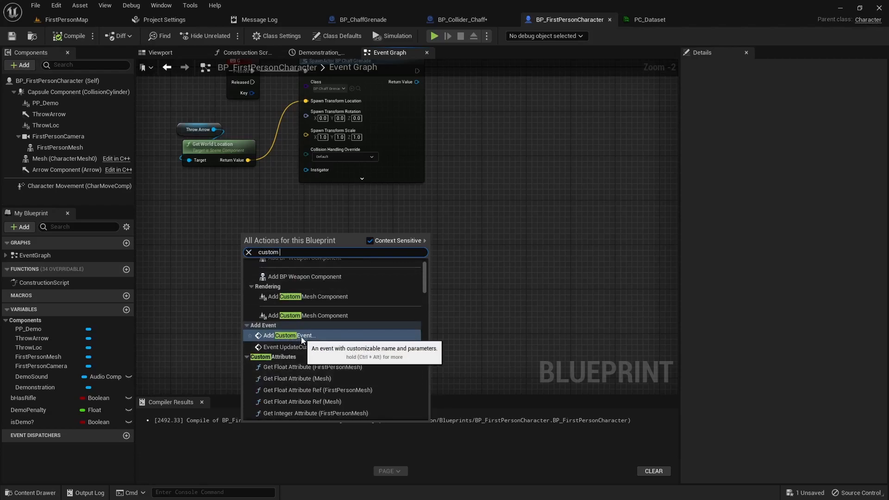
click(292, 336)
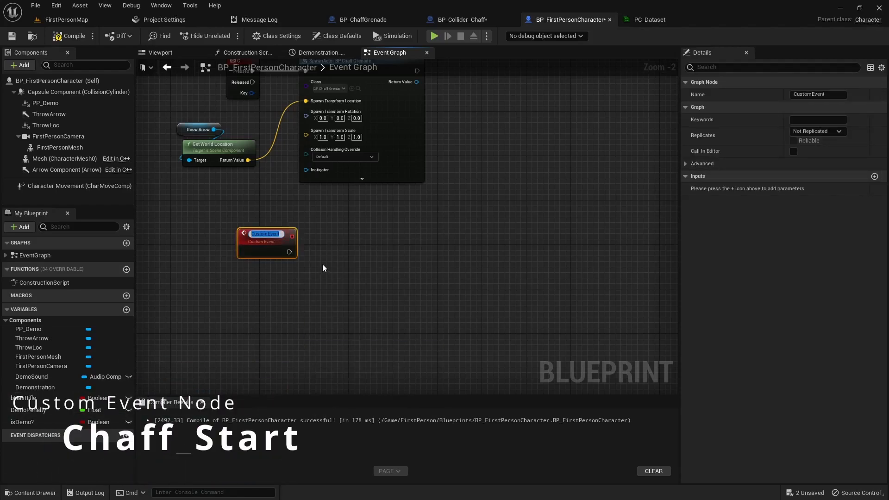
text(Chaff_Start)
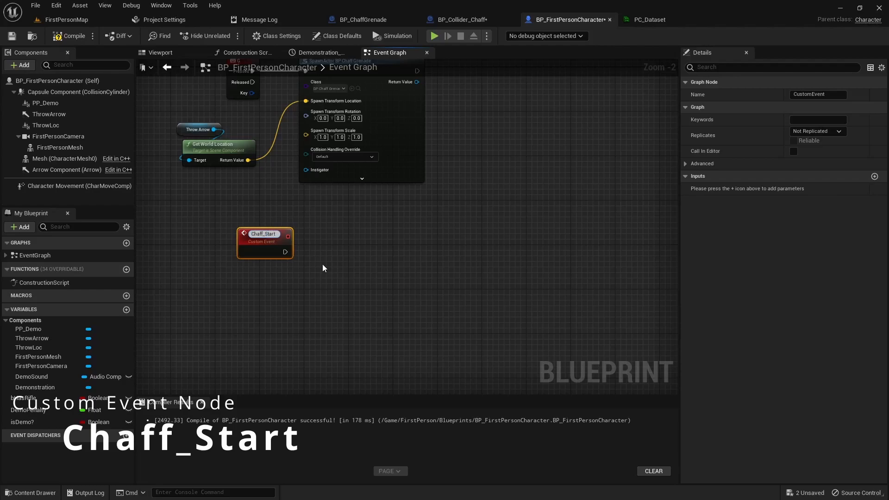
key(Return)
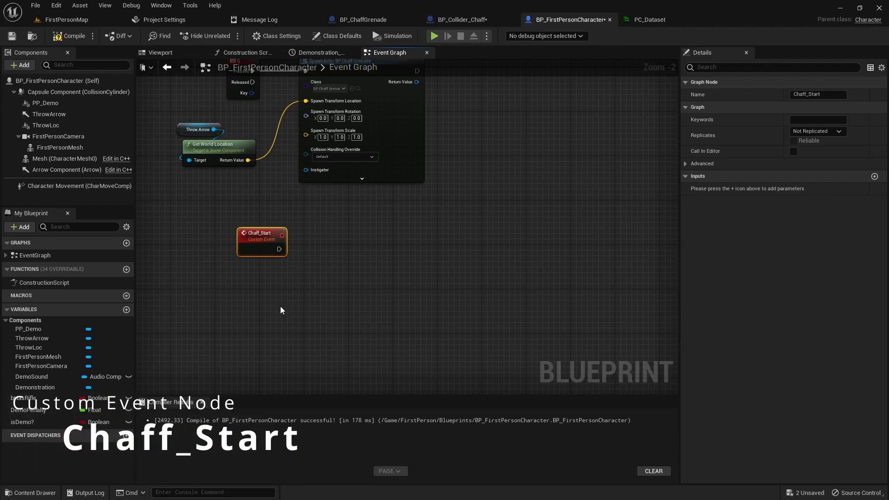
- Add a second custom event Chaff_Stop and stack it below Chaff_Start
right_click(245, 314)
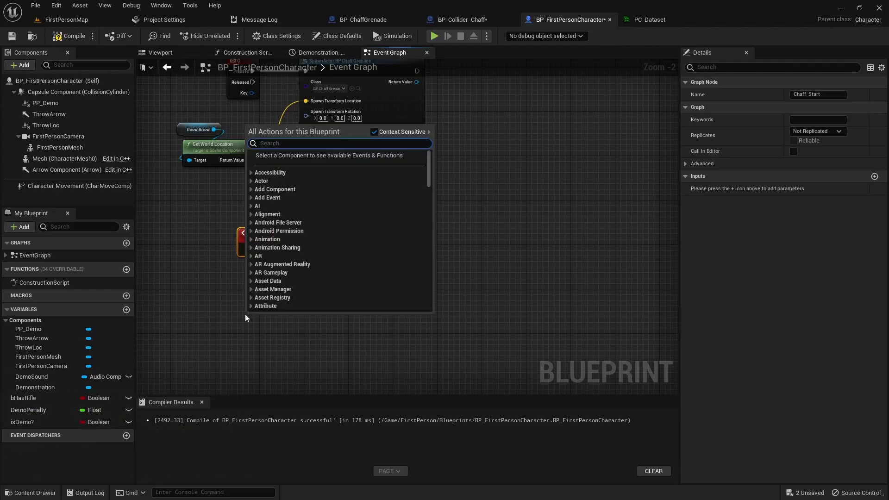
text(custome)
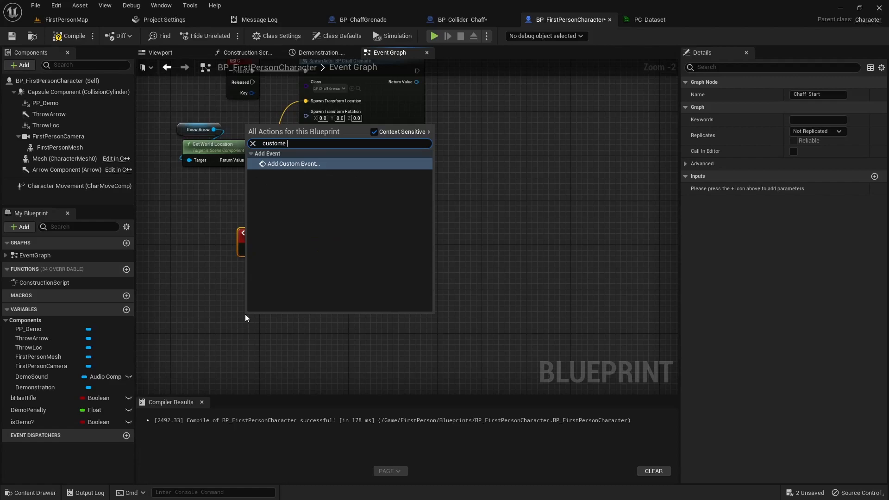
click(296, 164)
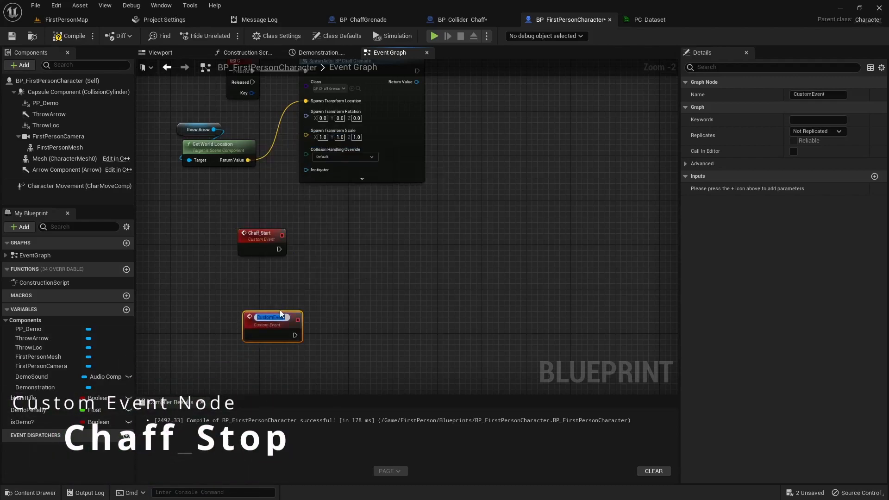
text(Chaff_Stop)
key(Return)
right_drag(340, 309, 365, 283)
drag(293, 291, 235, 347)
drag(287, 216, 230, 220)
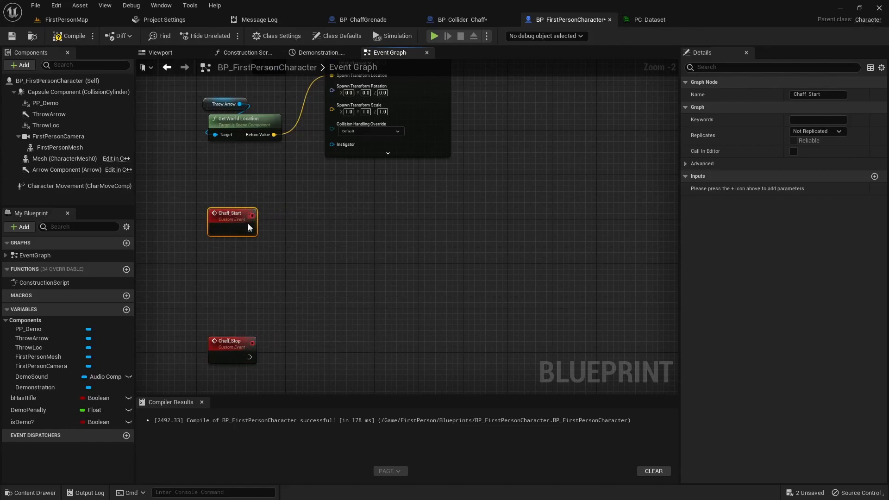
click(296, 286)
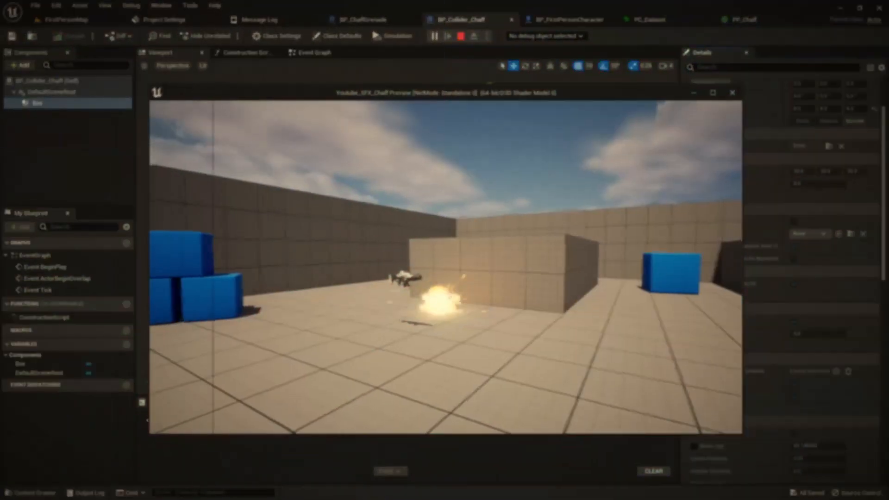
key(w)
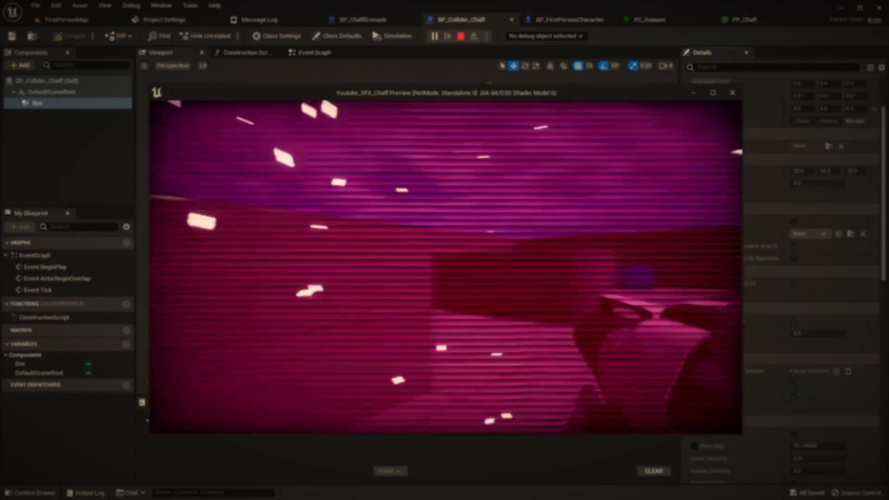
key(w)
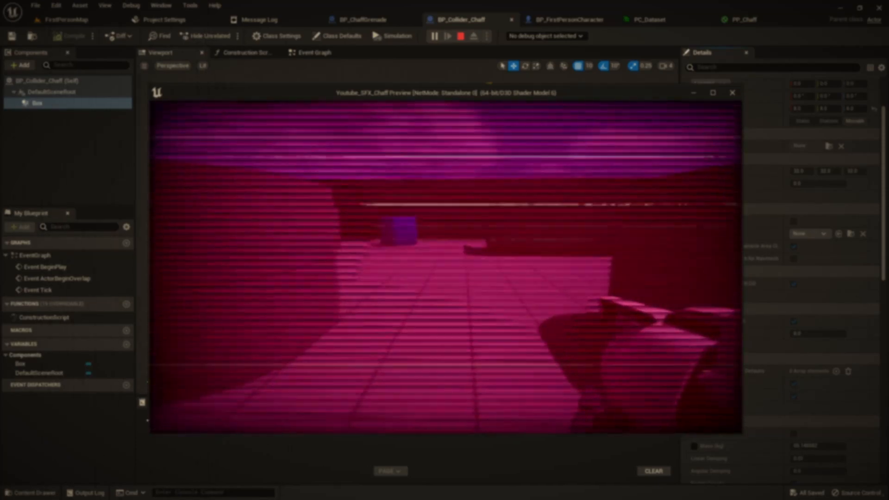
key(w)
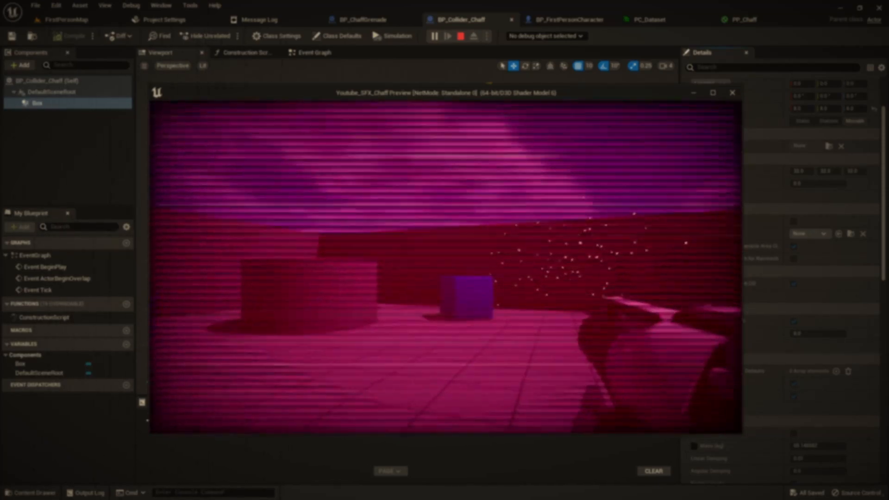
key(w)
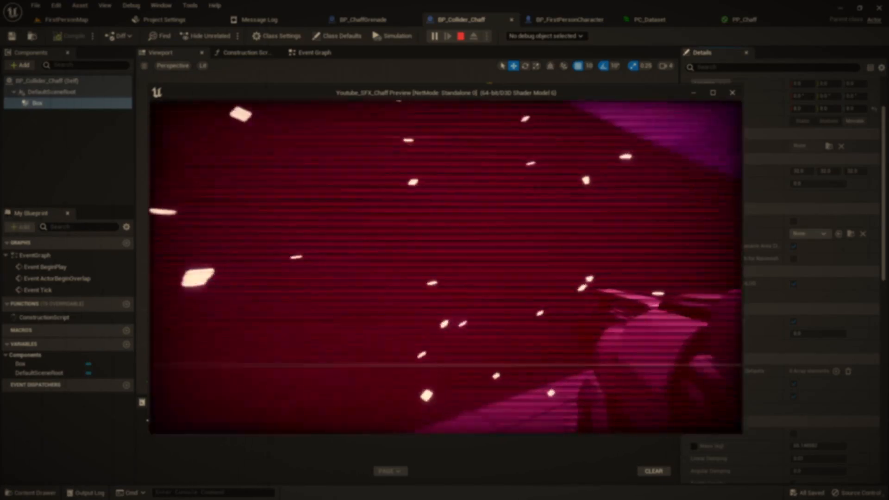
key(w)
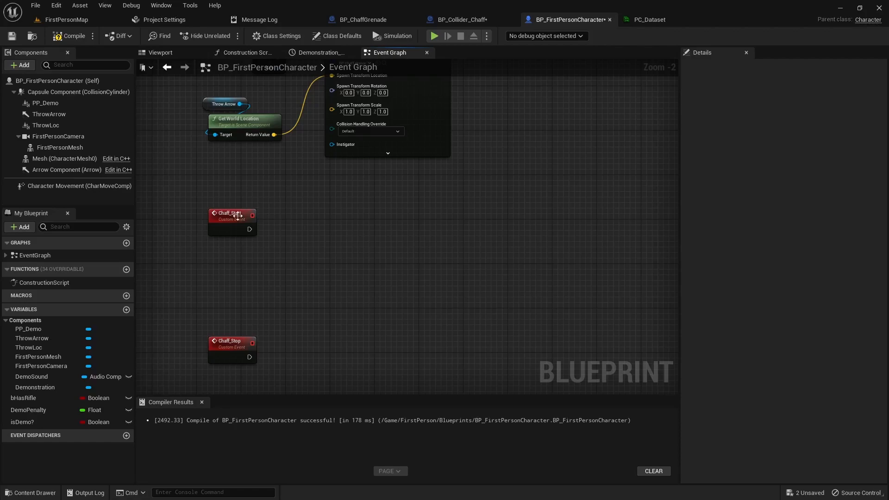
- Compile the character, then call Chaff Start from the collider's cast output and compile and save BP_Collider_Chaff
click(63, 39)
click(474, 19)
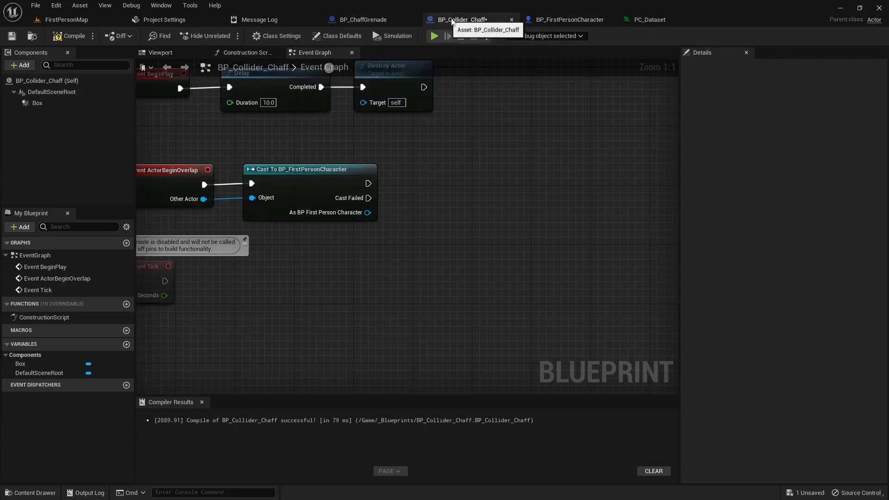
drag(373, 217, 428, 202)
text(chaff)
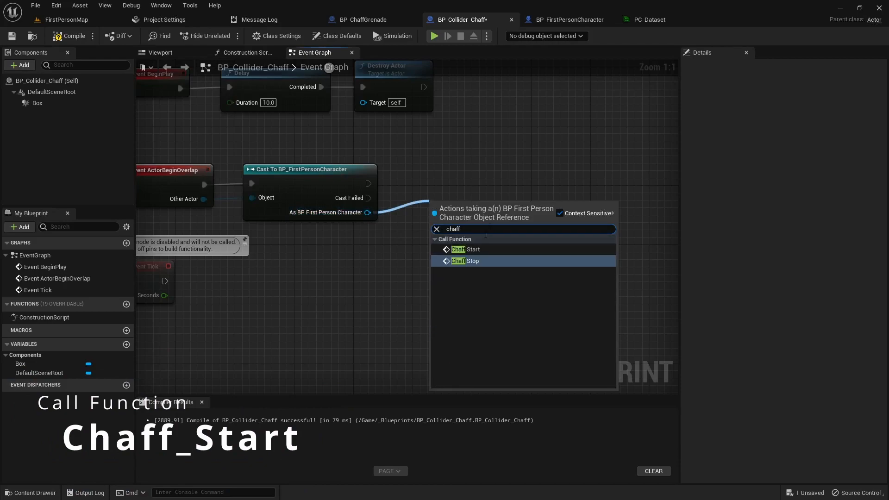
click(465, 250)
drag(445, 215, 440, 166)
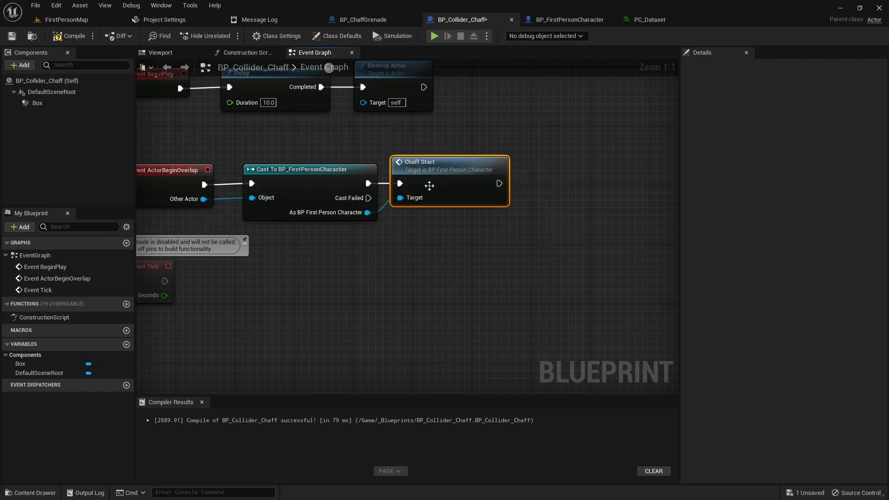
click(69, 36)
click(11, 35)
- Look over the blueprint tabs and return to the FirstPersonMap level
right_drag(359, 266, 472, 334)
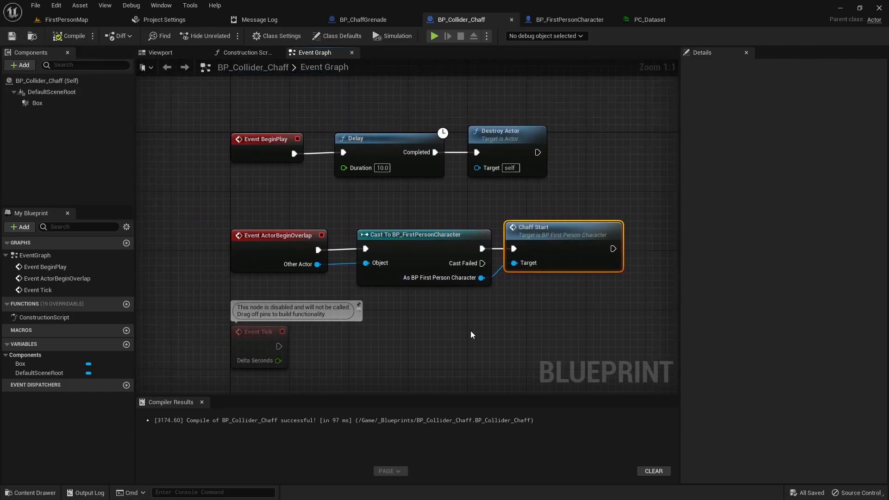
click(363, 19)
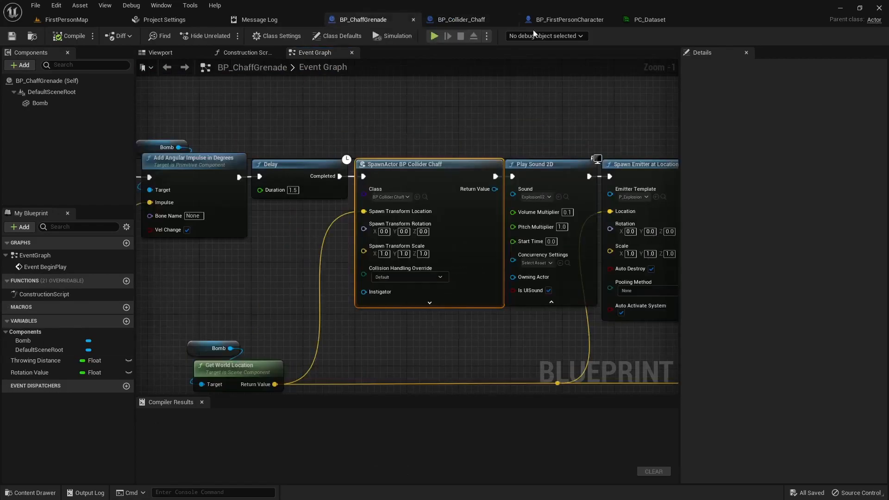
click(560, 20)
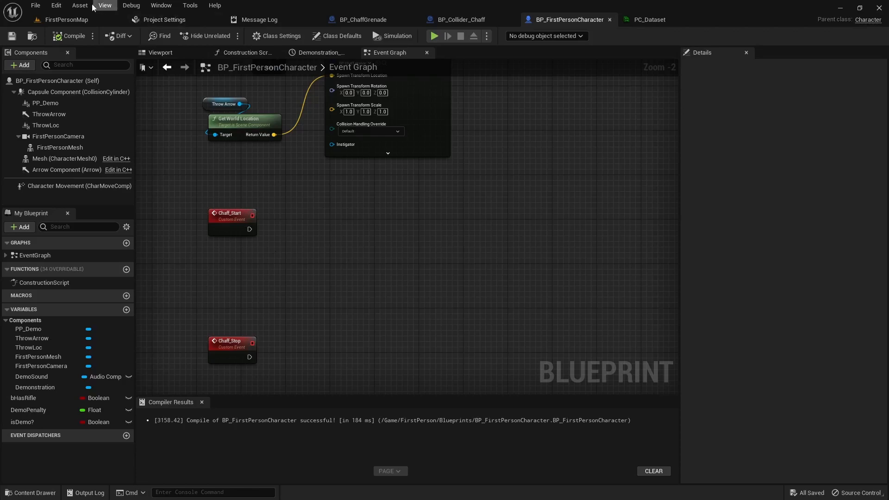
click(60, 20)
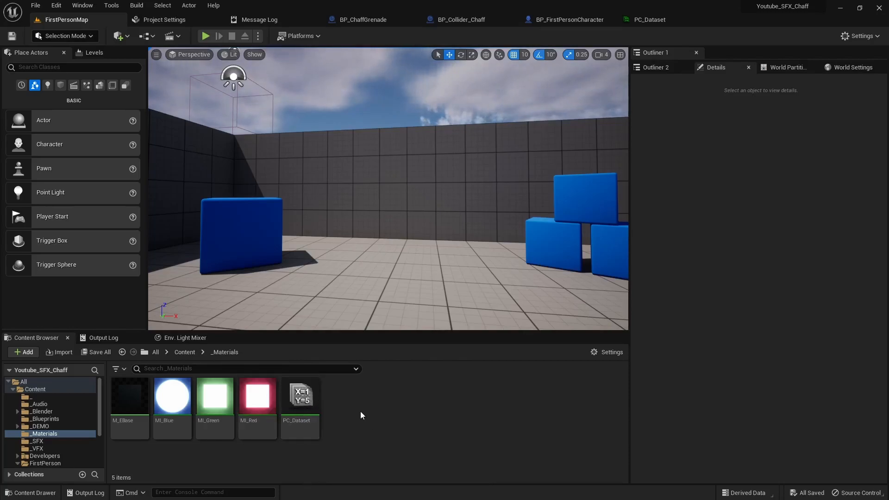
- Create a material named PP_Chaff in _Materials and open it in the Material Editor
right_click(360, 411)
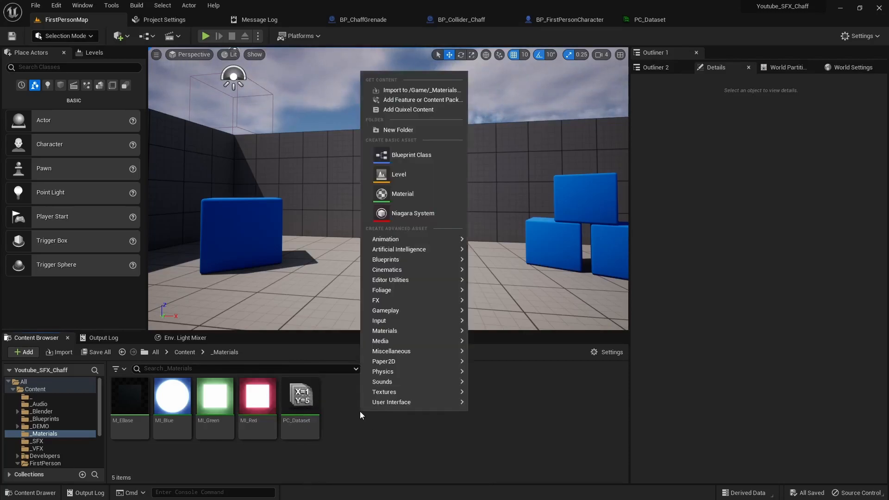
click(403, 193)
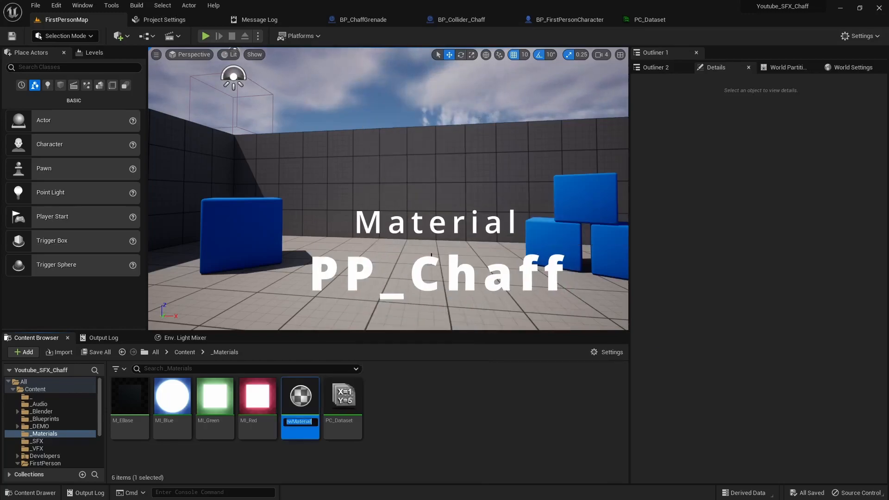
text(PP_)
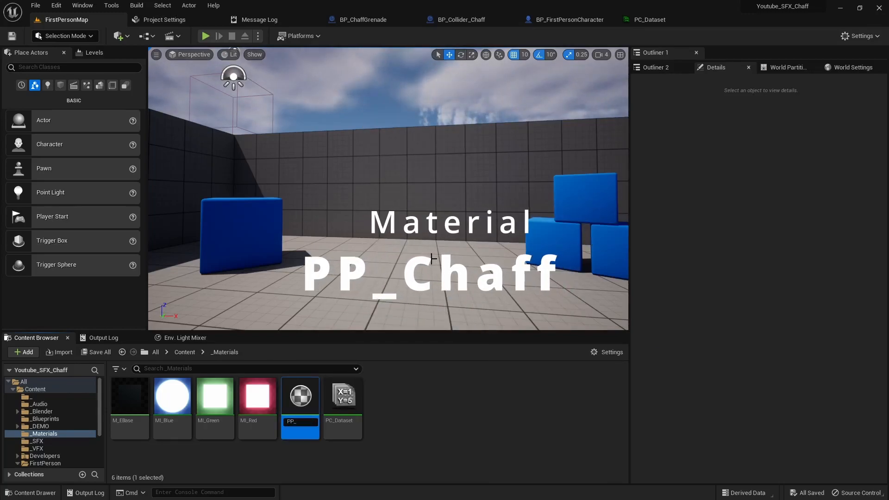
text(Chaff)
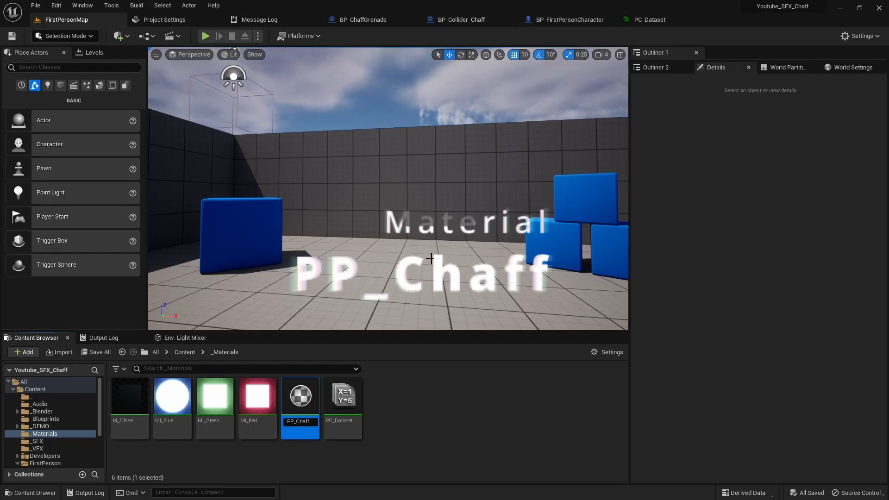
key(Return)
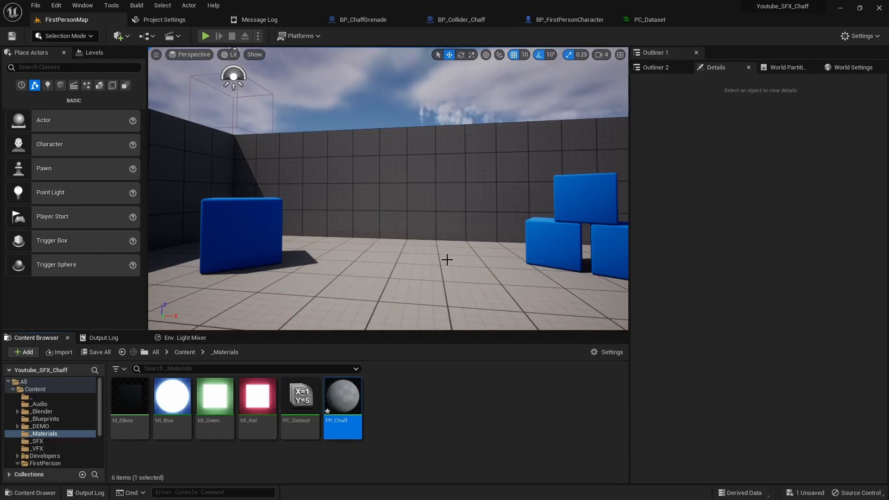
double_click(343, 397)
right_drag(297, 242, 514, 262)
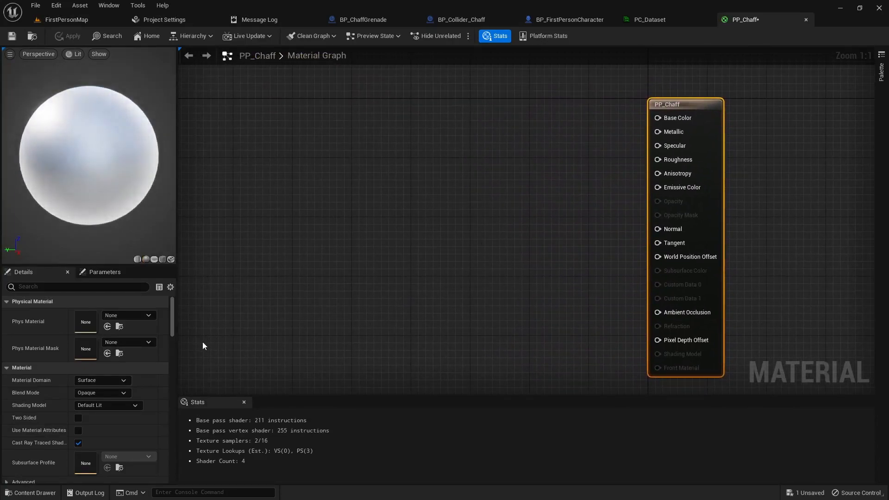
- Set PP_Chaff's Material Domain to Post Process and Blendable Location to Before Tonemapping
click(110, 381)
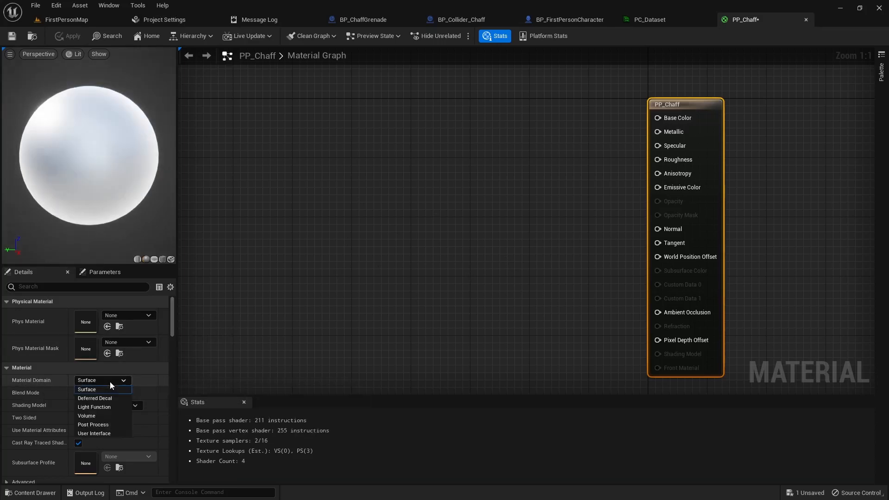
click(96, 425)
drag(171, 305, 129, 414)
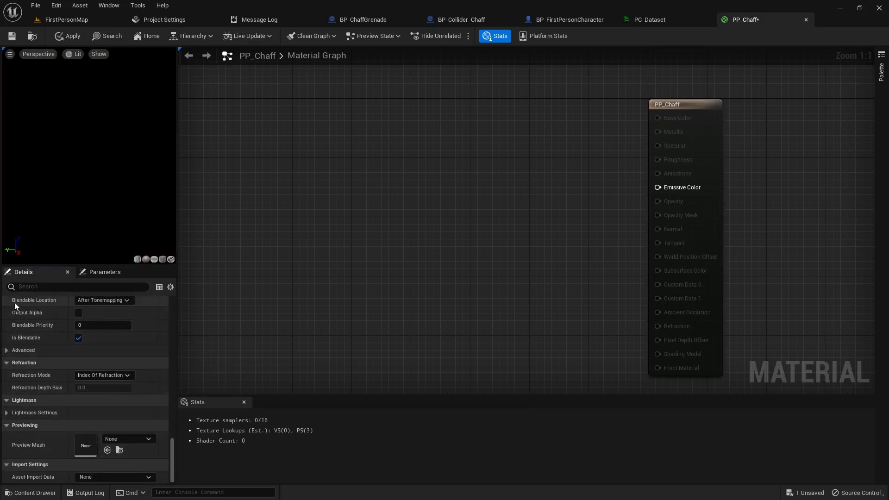
click(126, 302)
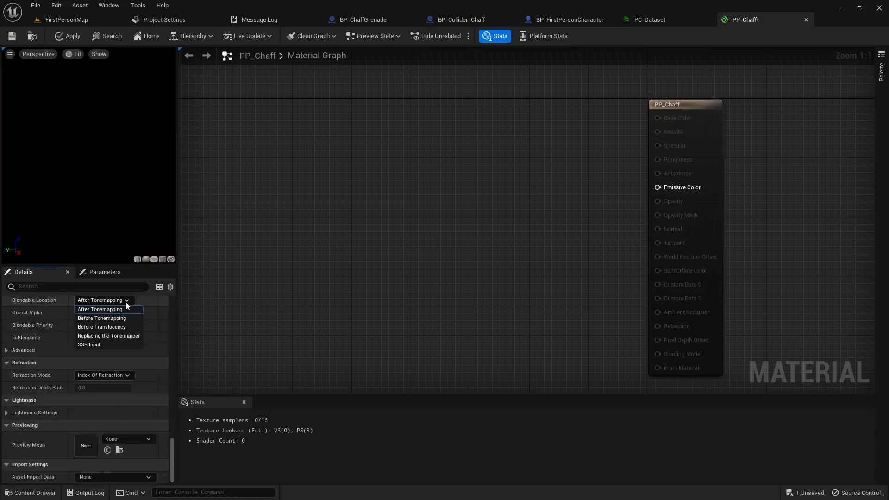
click(99, 318)
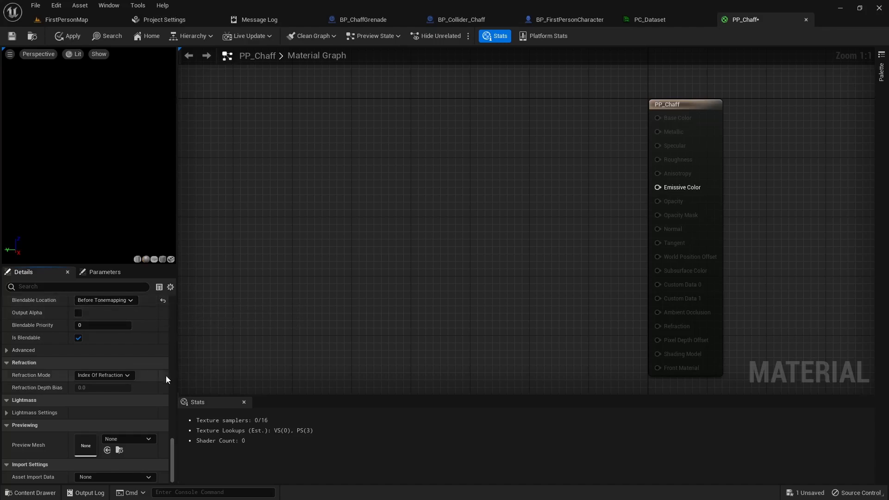
- Add a SceneTexture node with Scene Texture Id set to PostProcessInput0
right_drag(330, 182, 435, 182)
right_click(259, 134)
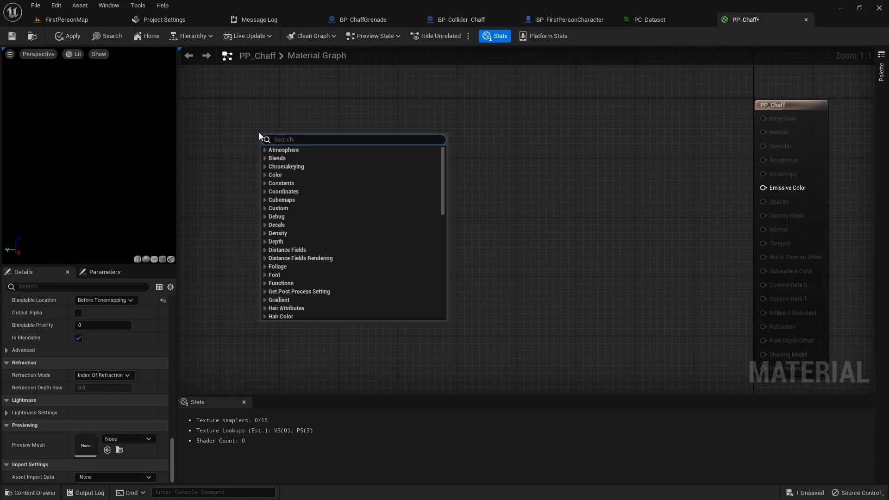
text(scenetex)
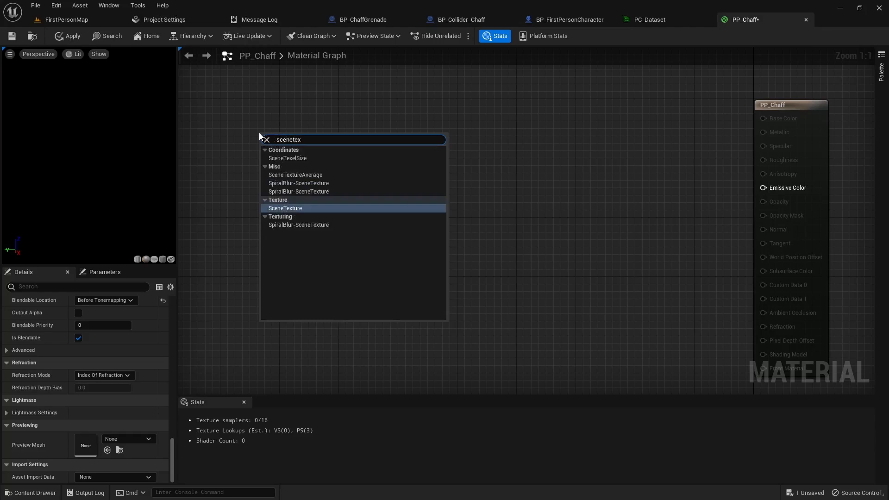
key(Return)
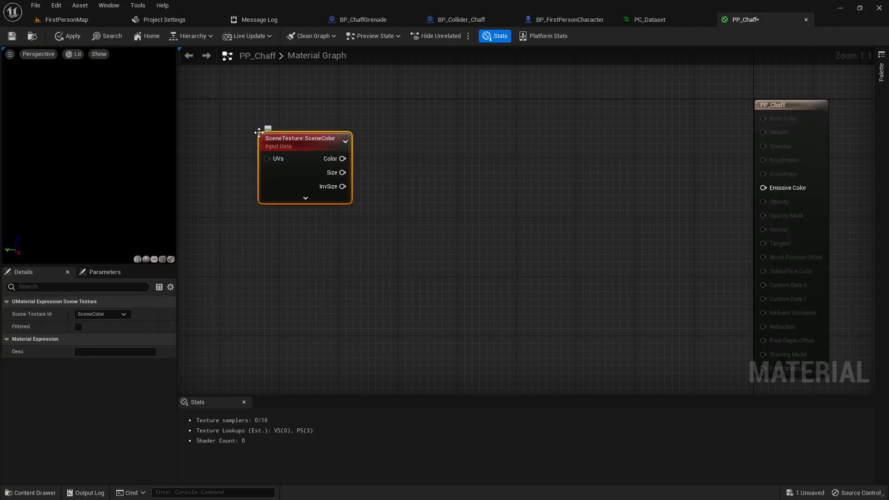
drag(311, 140, 267, 104)
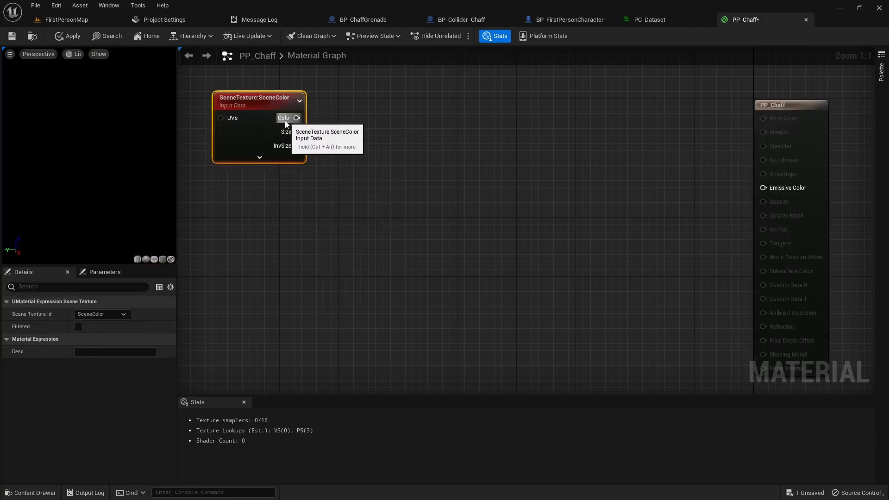
click(122, 315)
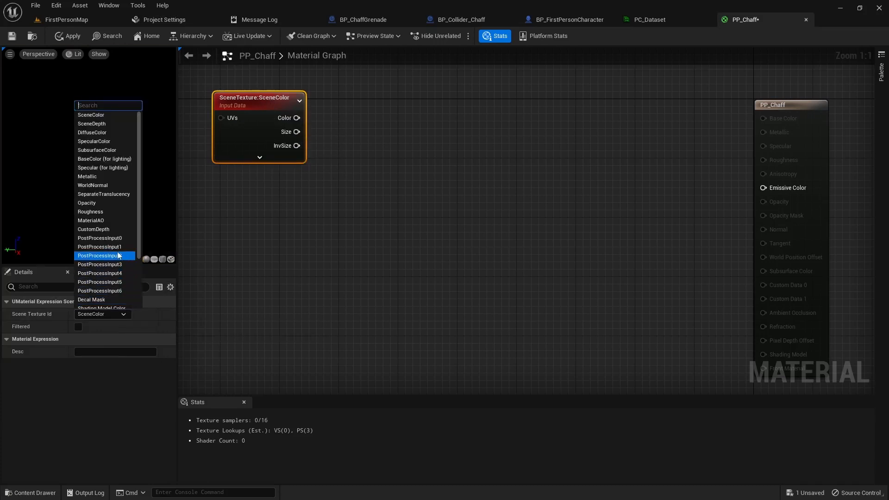
click(117, 239)
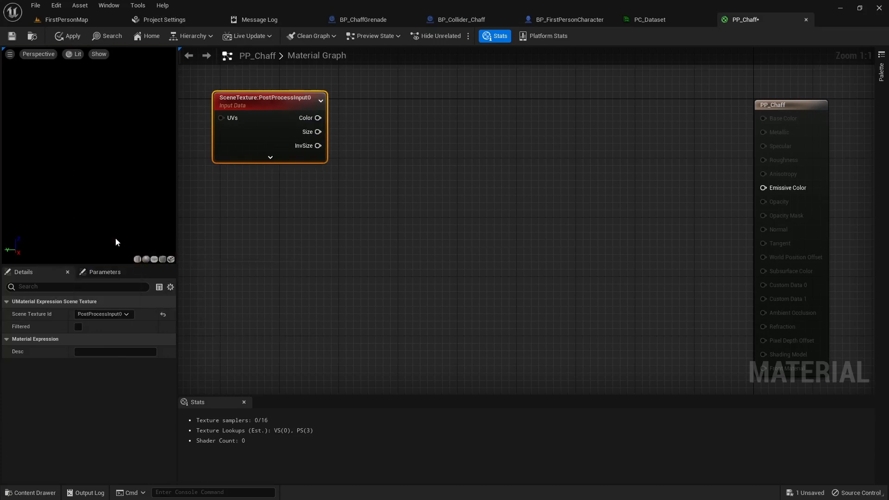
- Feed its Color output into a ComponentMask keeping the R, G and B channels
drag(318, 117, 357, 119)
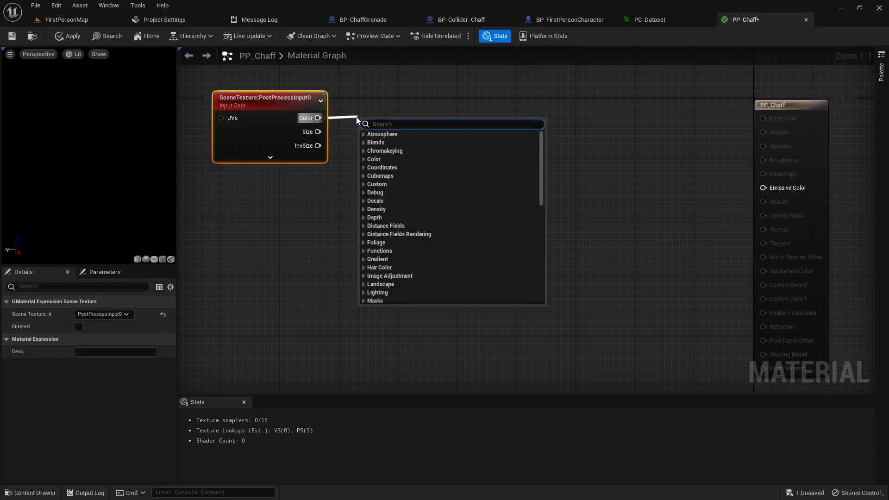
text(mask)
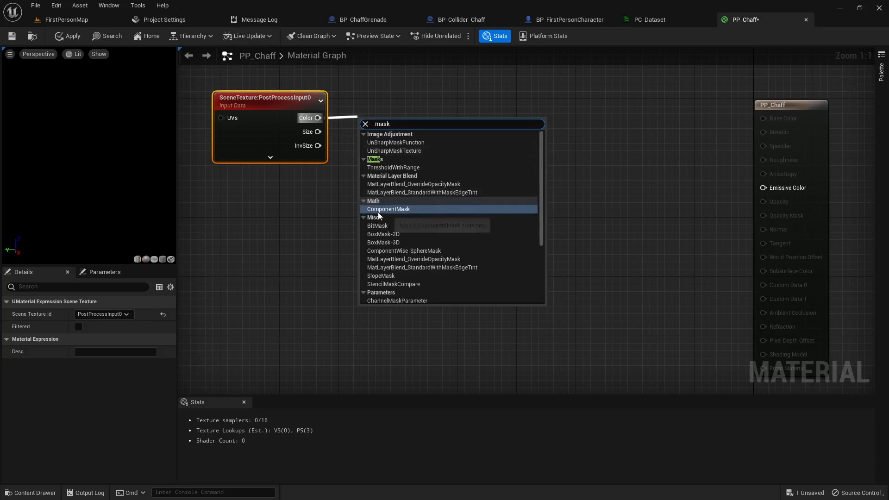
click(400, 209)
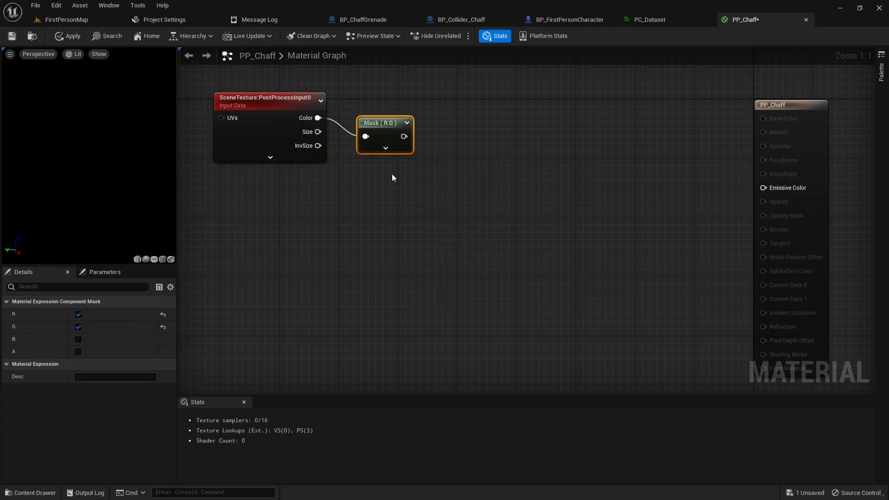
click(385, 149)
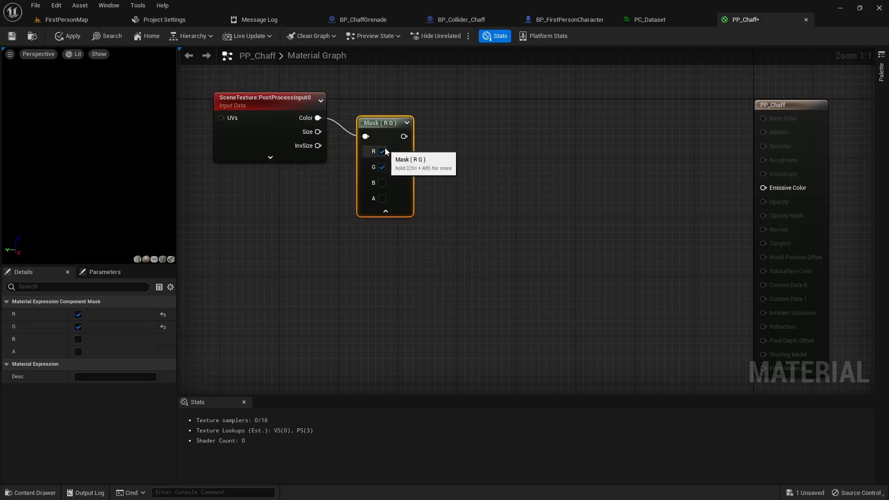
click(382, 183)
drag(378, 126, 368, 109)
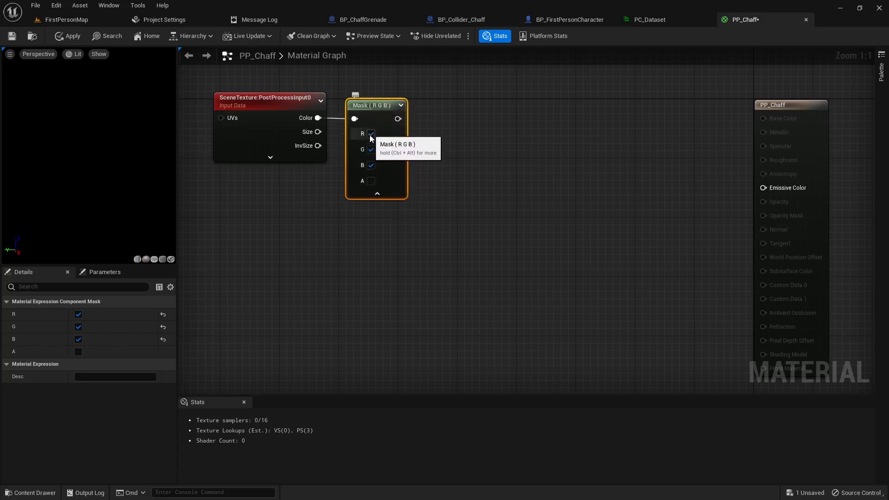
click(378, 194)
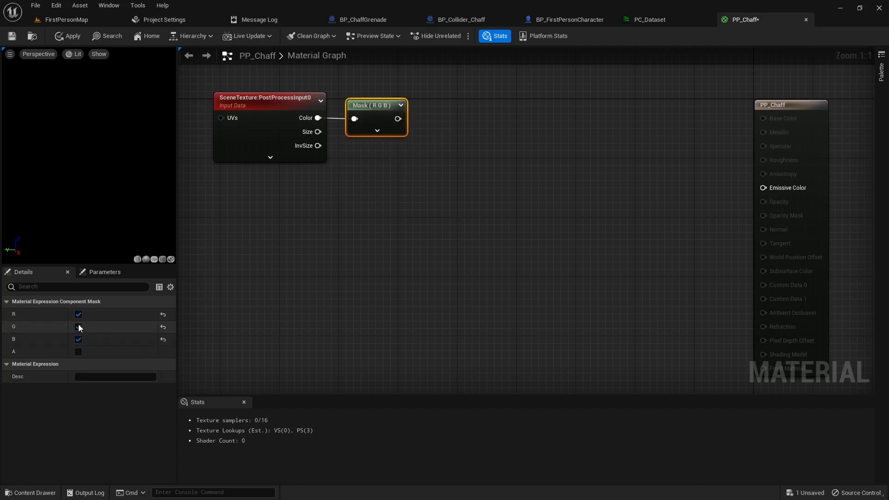
- Add a Blend_HardLight node and wire the RGB mask output into its Base (V3) input
right_click(447, 131)
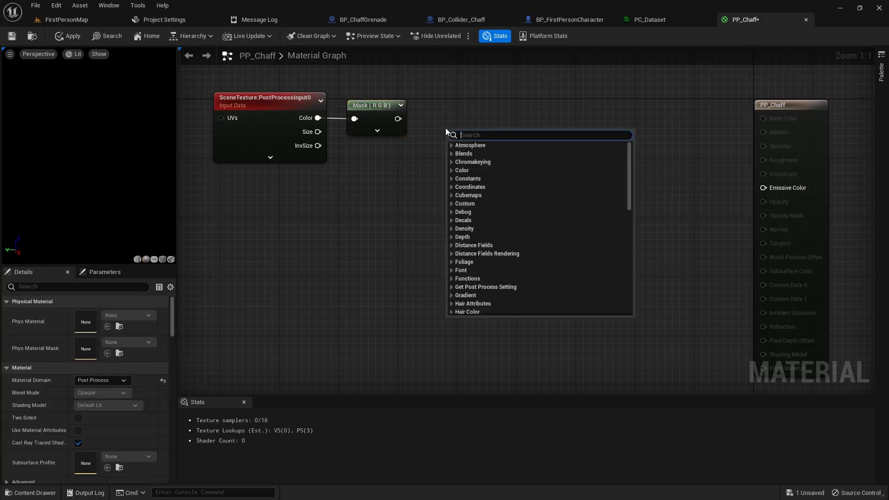
text(blend)
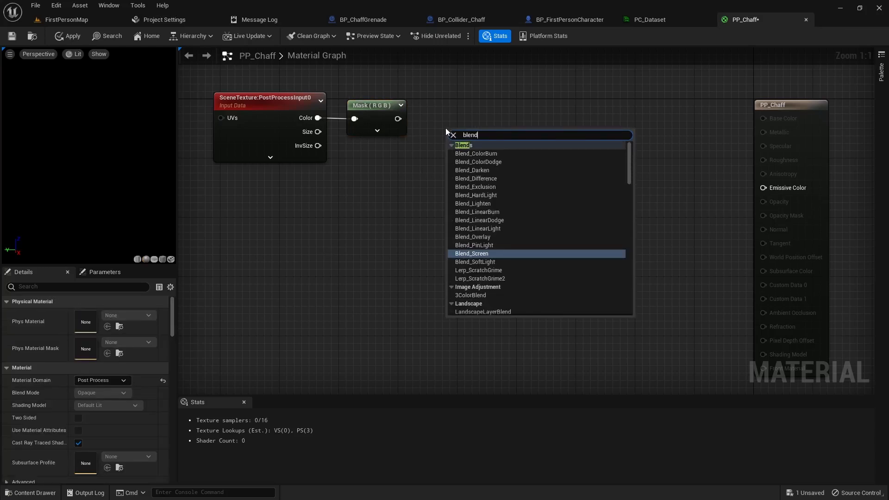
text(_hard)
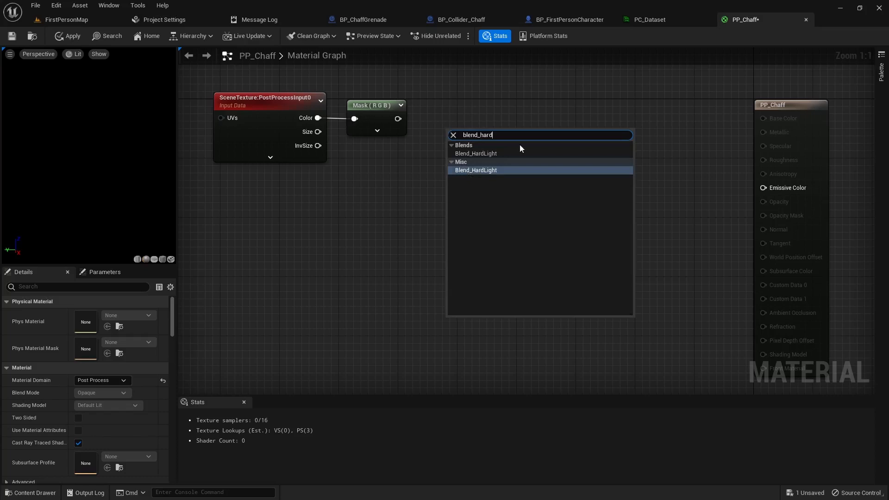
click(491, 171)
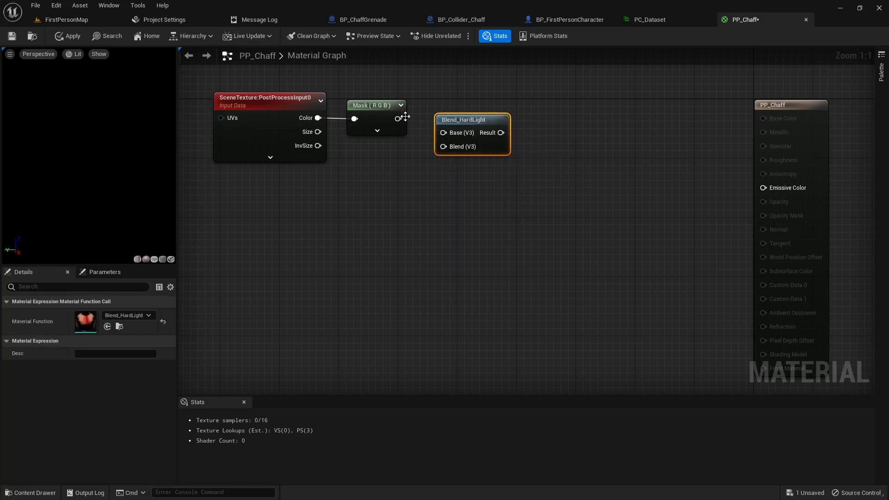
drag(399, 119, 443, 133)
click(376, 194)
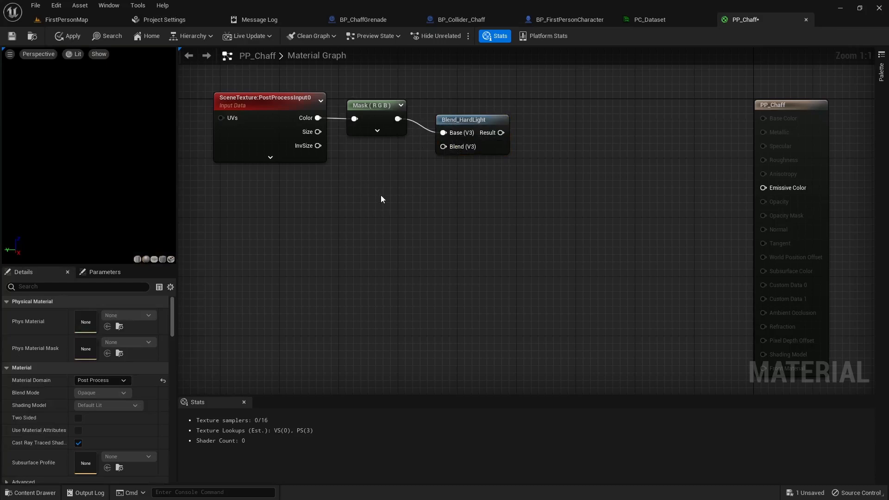
click(881, 72)
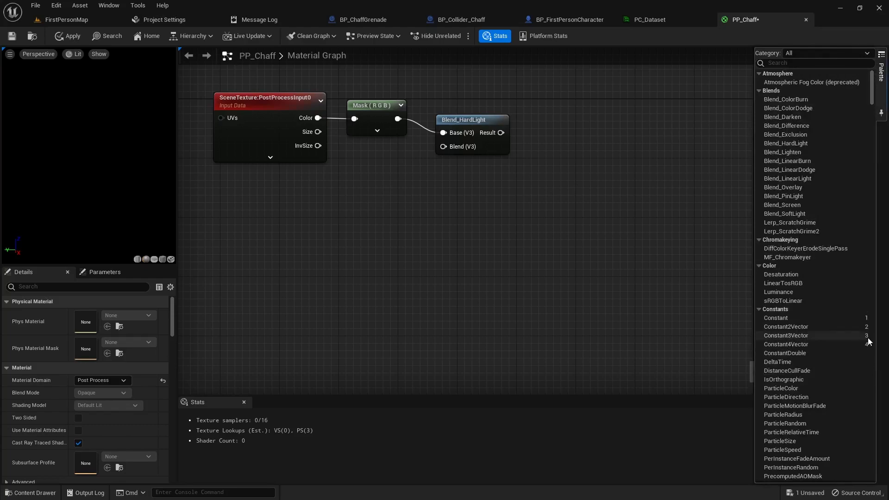
click(369, 191)
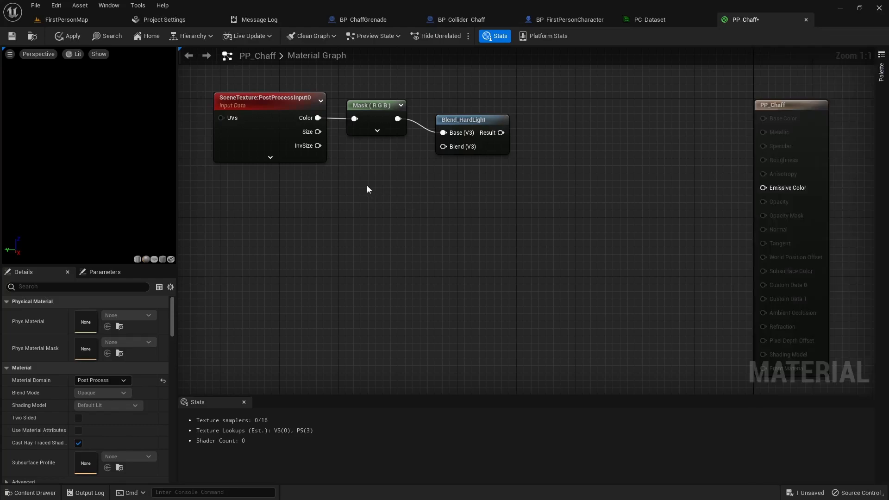
- Add a Constant3Vector, convert it to a parameter named Color and set it to sage green
key(3)
click(354, 187)
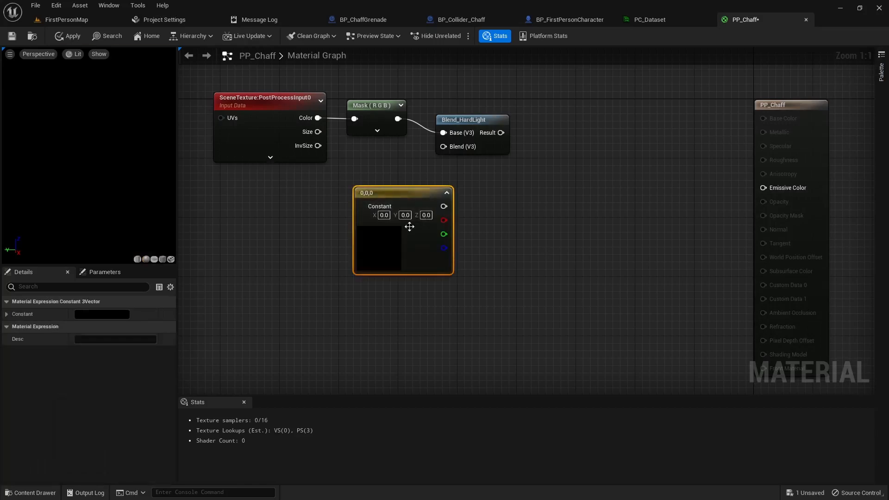
drag(402, 192, 380, 188)
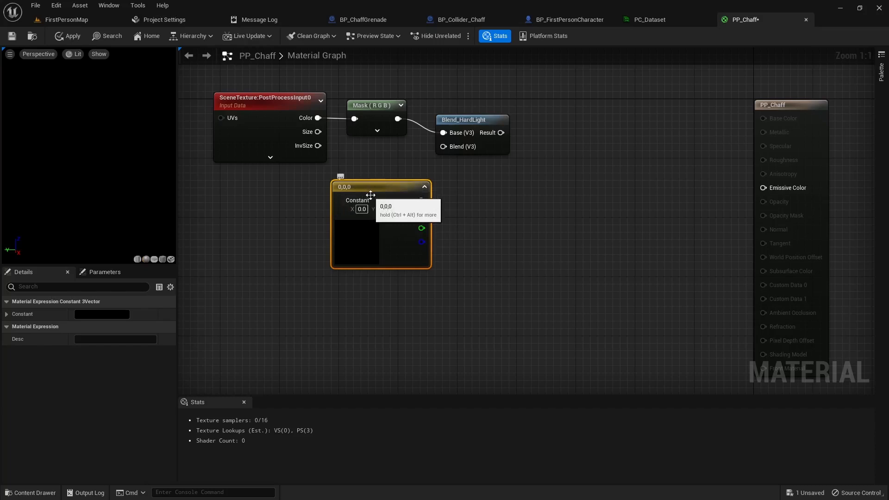
right_click(369, 187)
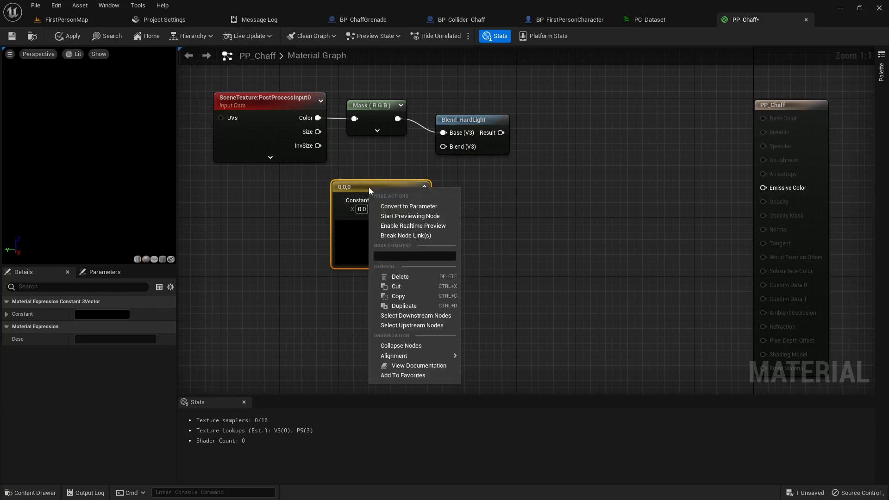
click(407, 203)
text(Color)
key(Return)
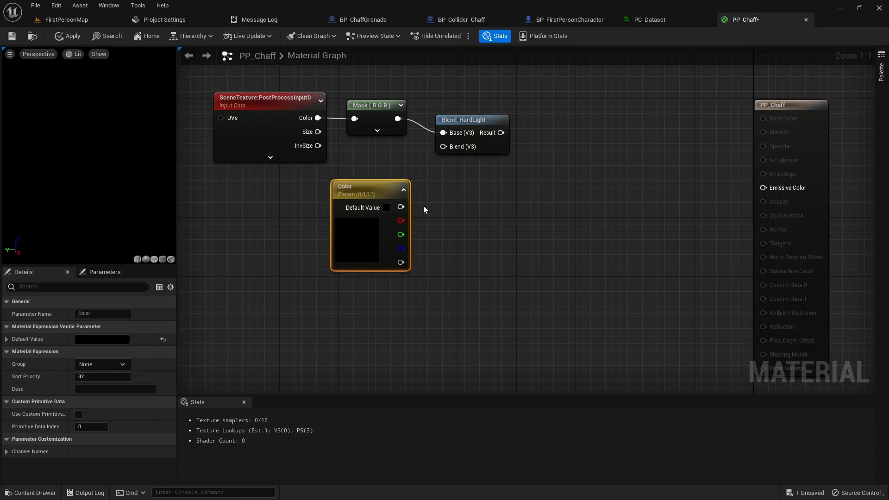
double_click(365, 236)
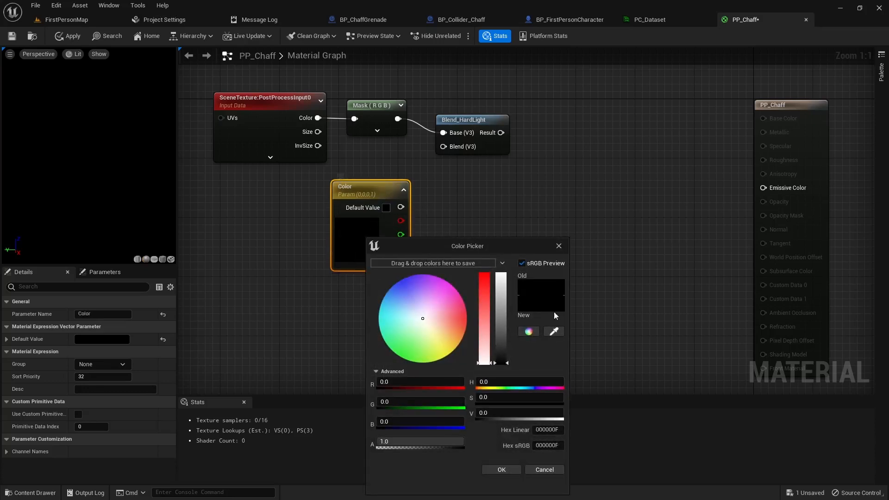
mouse_move(424, 321)
mouse_down()
mouse_move(393, 306)
mouse_move(433, 345)
mouse_move(419, 346)
mouse_up()
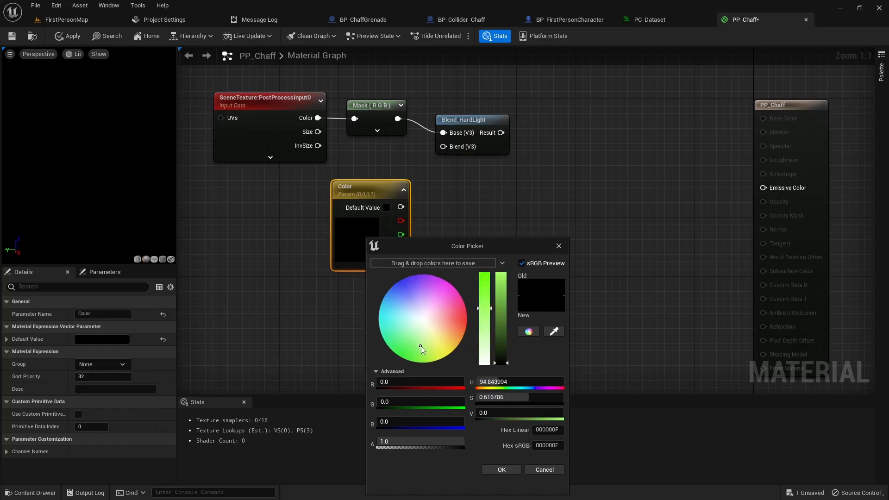
drag(507, 343, 485, 287)
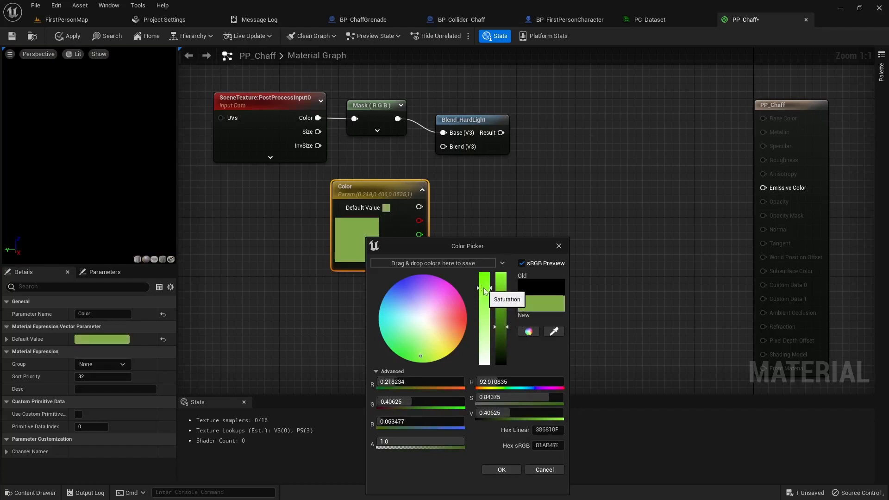
drag(502, 328, 504, 333)
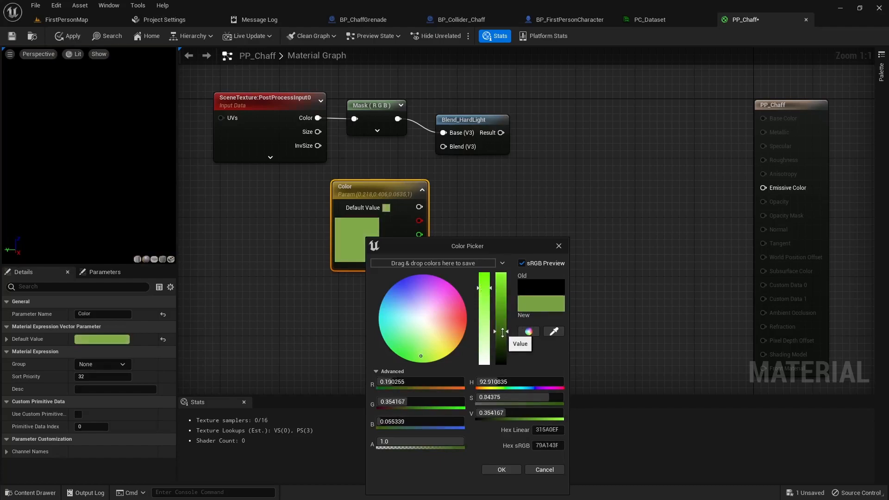
click(501, 470)
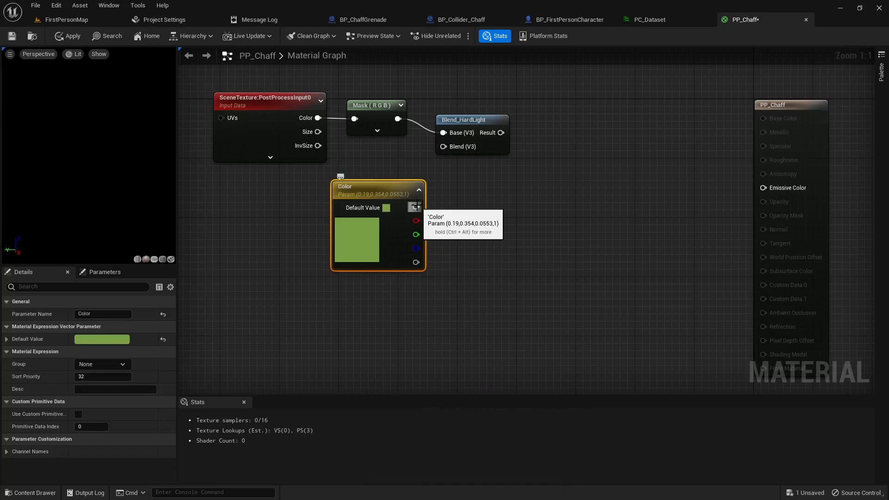
- Feed Color into Blend (V3), route Blend_HardLight Result to Emissive Color, and select the four nodes
drag(415, 207, 438, 155)
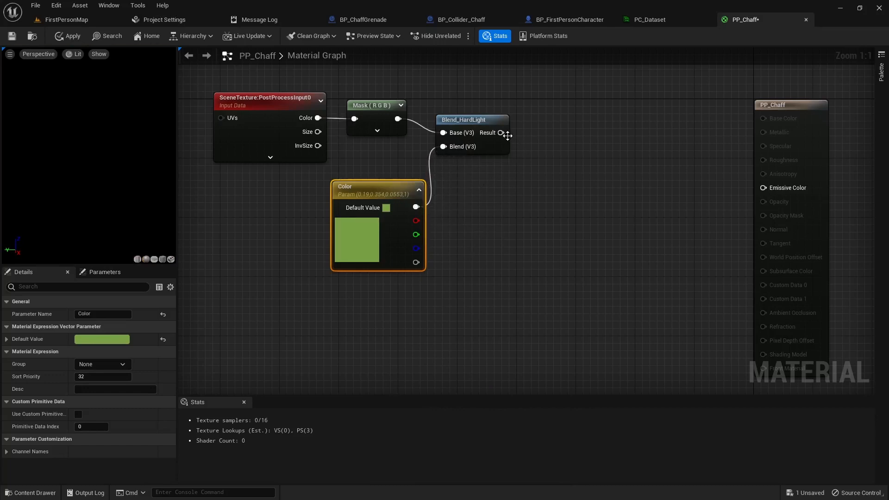
drag(501, 133, 762, 187)
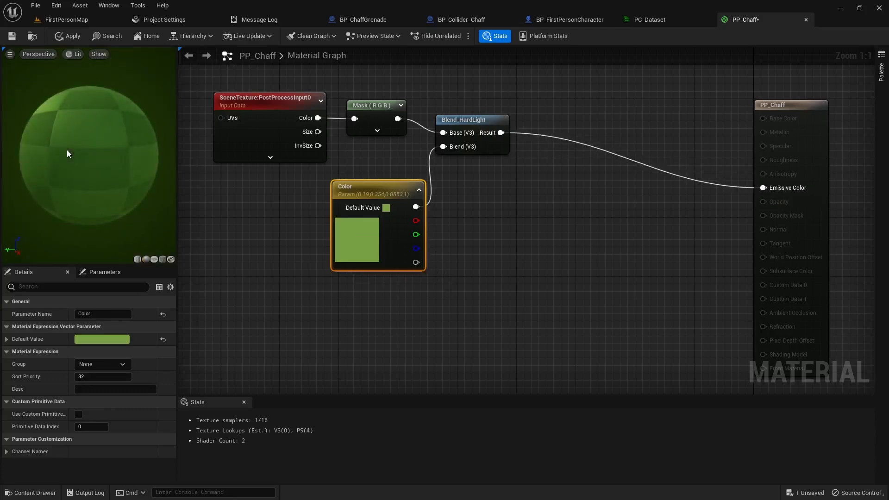
right_drag(293, 267, 327, 243)
scroll(327, 243, down, 1)
drag(237, 68, 505, 266)
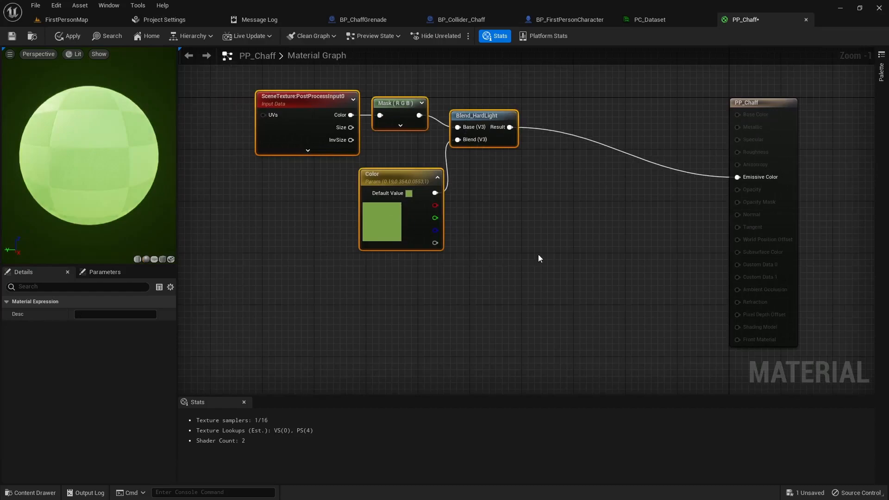
- Frame the four selected nodes in a 'Color of screen w/ blend' comment and move it up-left
text(c)
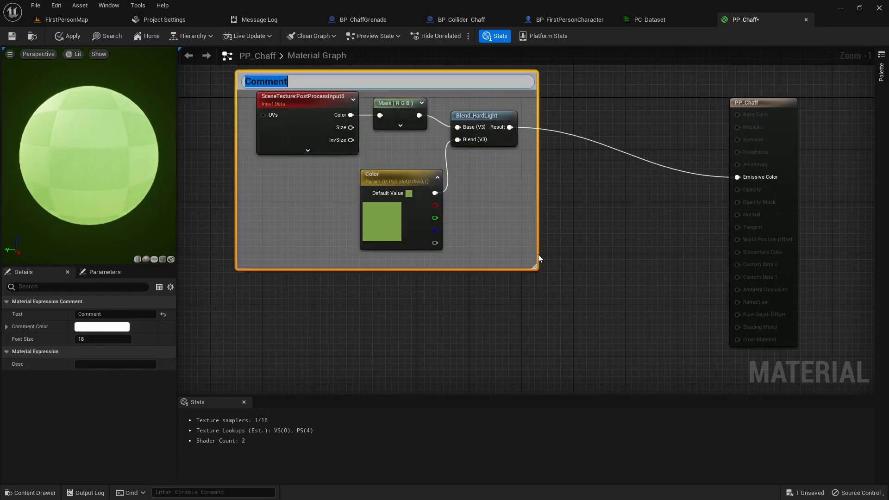
text(Color o)
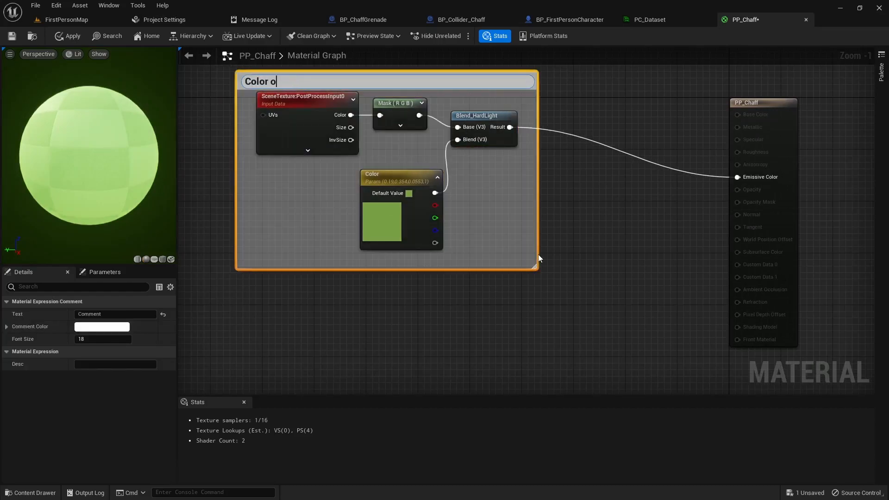
text(f screen w/ blend)
key(Return)
scroll(569, 274, down, 2)
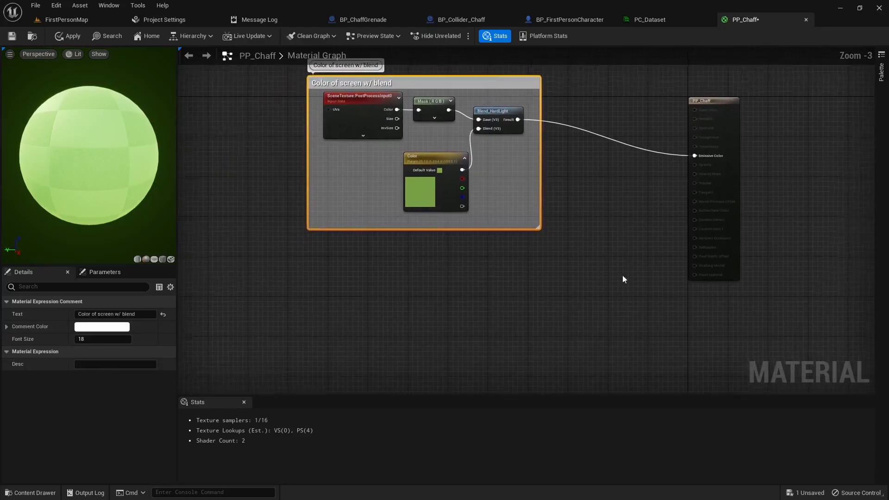
scroll(587, 278, down, 1)
drag(504, 163, 305, 138)
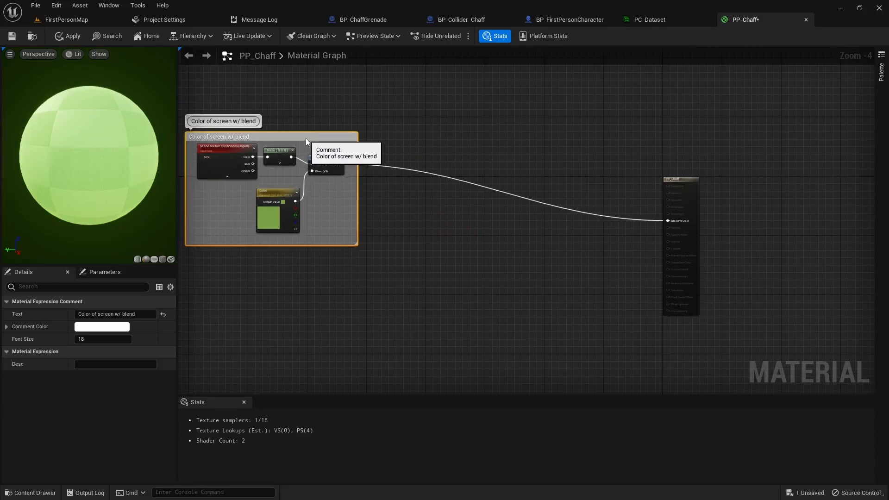
right_drag(342, 268, 390, 260)
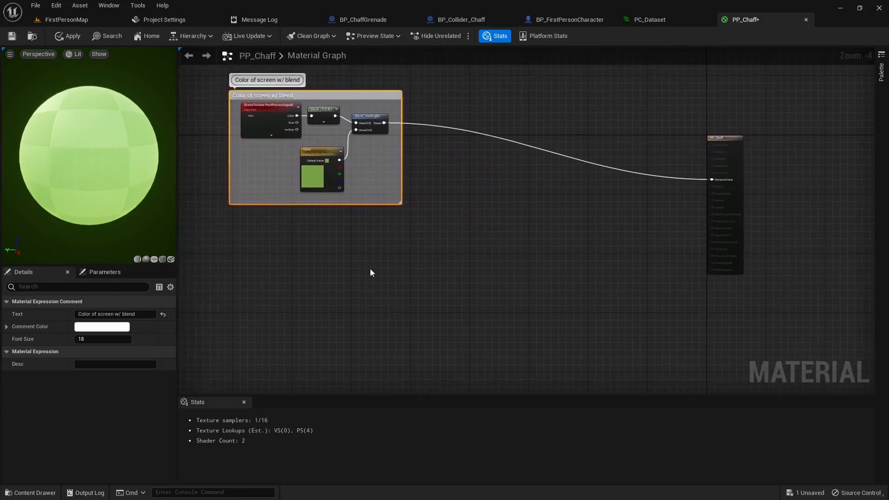
scroll(346, 240, up, 2)
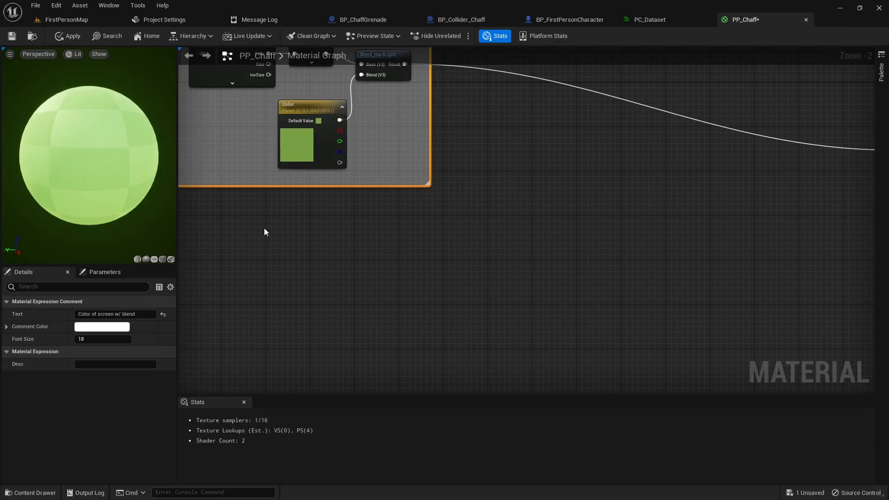
click(378, 254)
right_drag(305, 226, 423, 246)
- Add ScreenPosition and BreakOutFloat2Components nodes, wiring ViewportUV into Float2
right_click(324, 242)
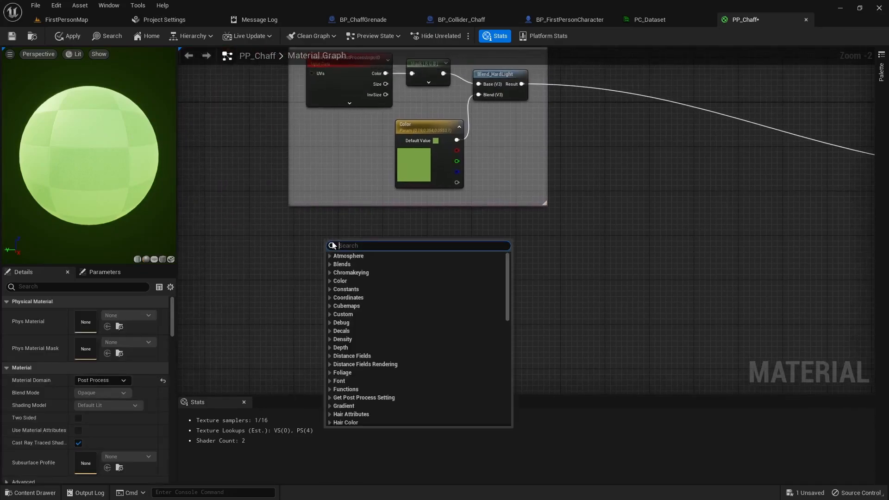
text(screenp)
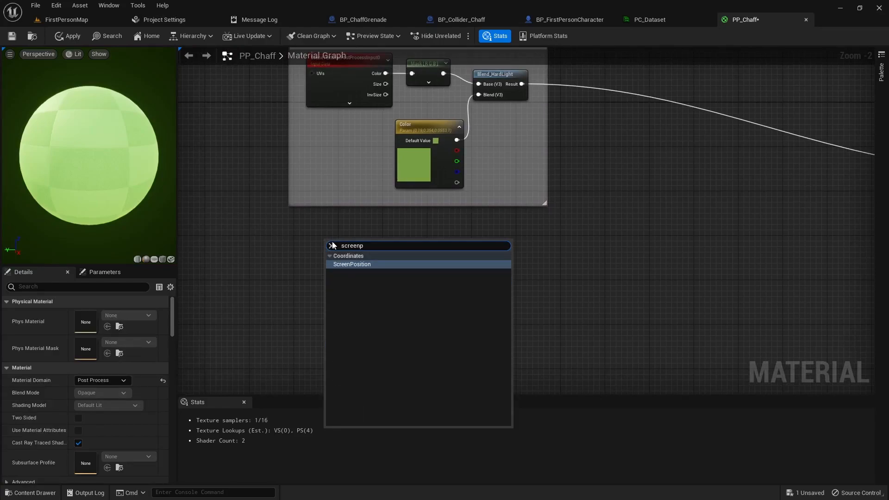
key(Return)
drag(353, 247, 340, 238)
right_click(398, 251)
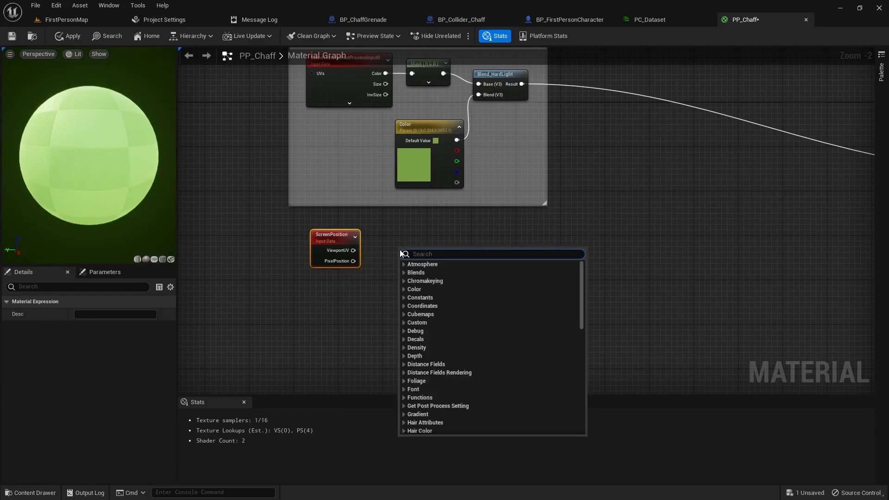
text(breakout)
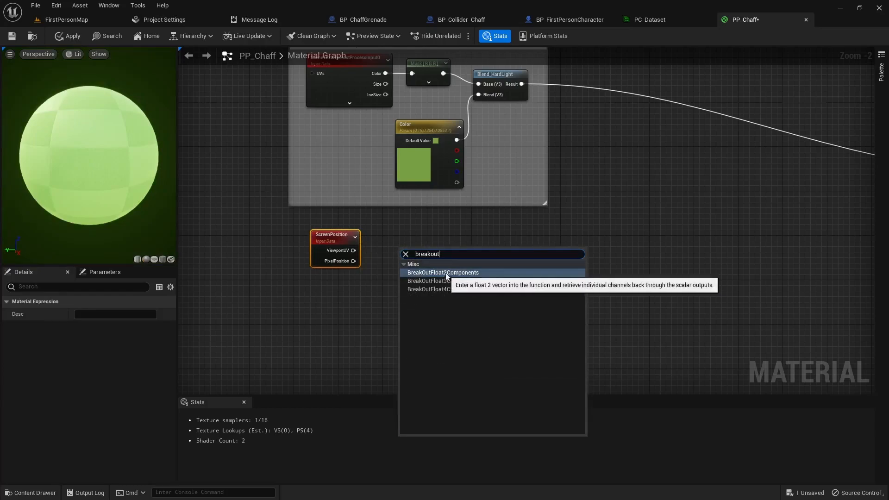
click(463, 272)
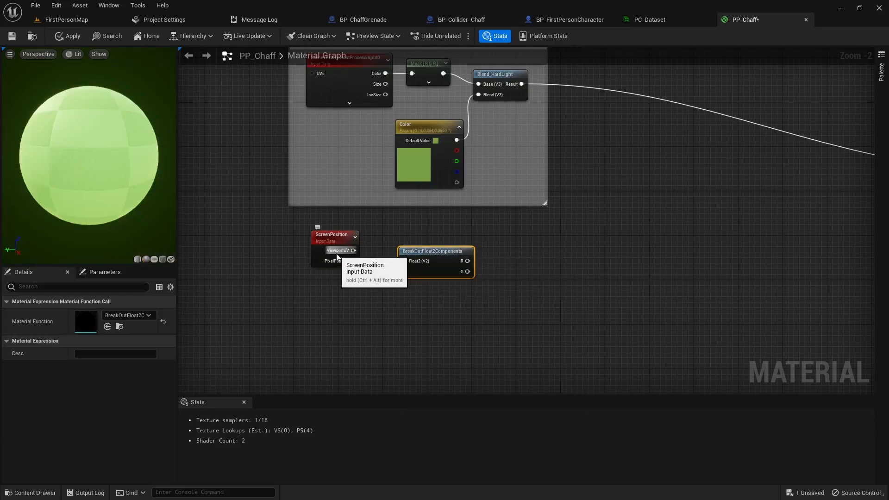
drag(353, 251, 404, 262)
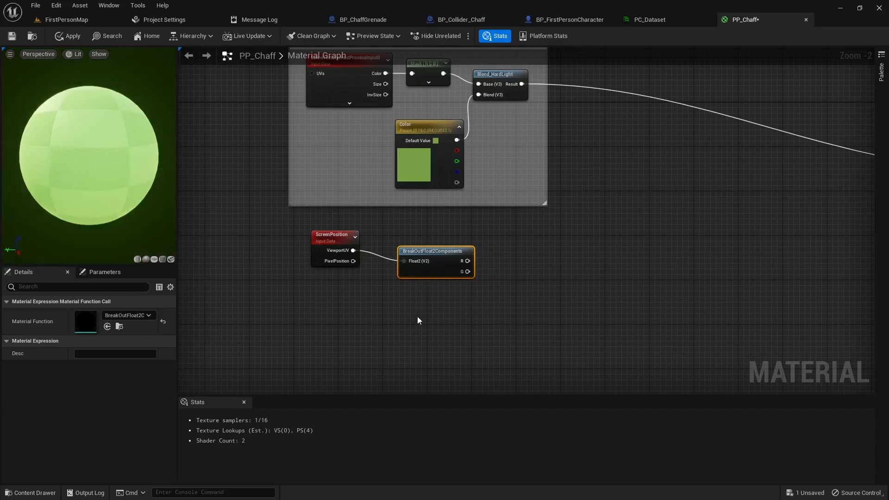
- Add a scalar parameter named Lines and align it beside the breakout node
click(374, 297)
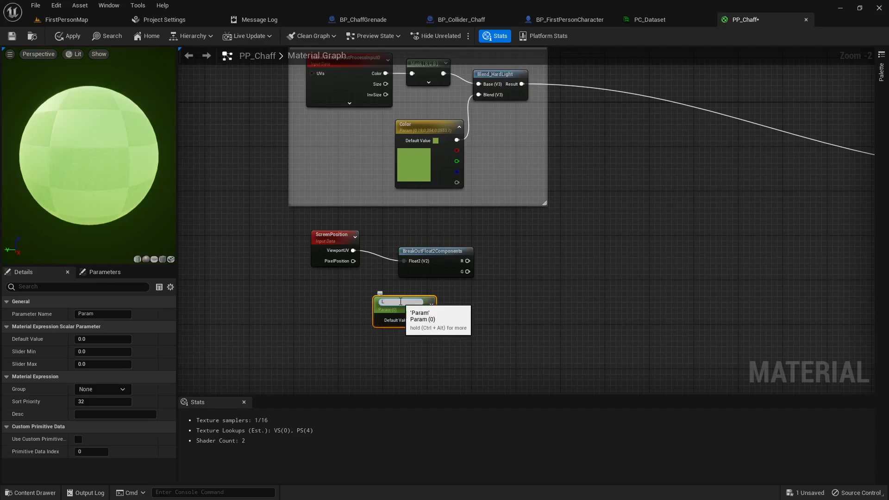
key(Return)
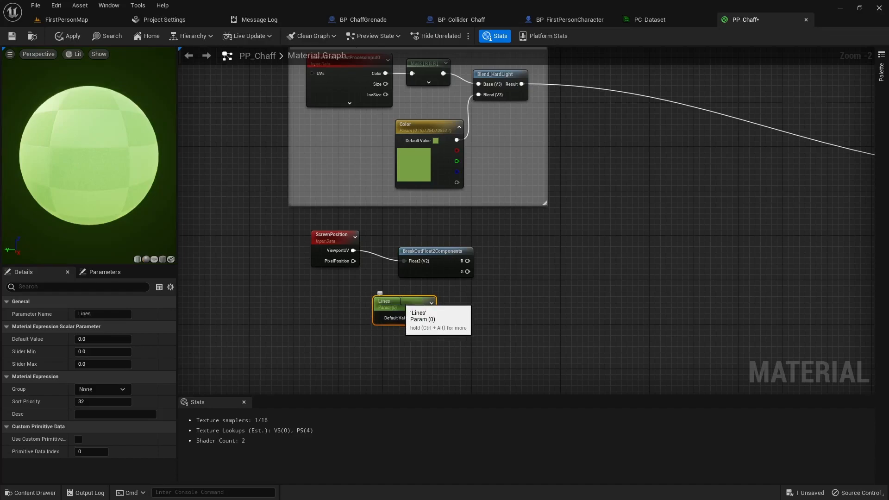
drag(400, 301, 427, 301)
drag(352, 234, 372, 243)
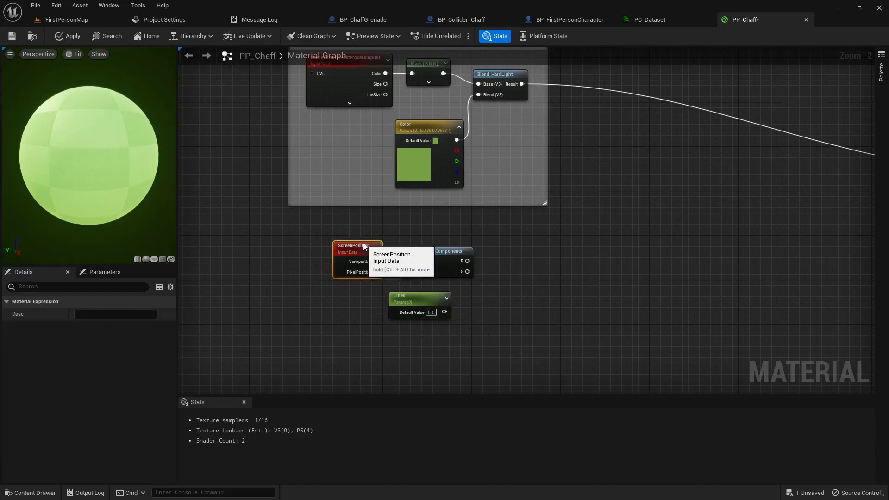
right_drag(499, 306, 365, 307)
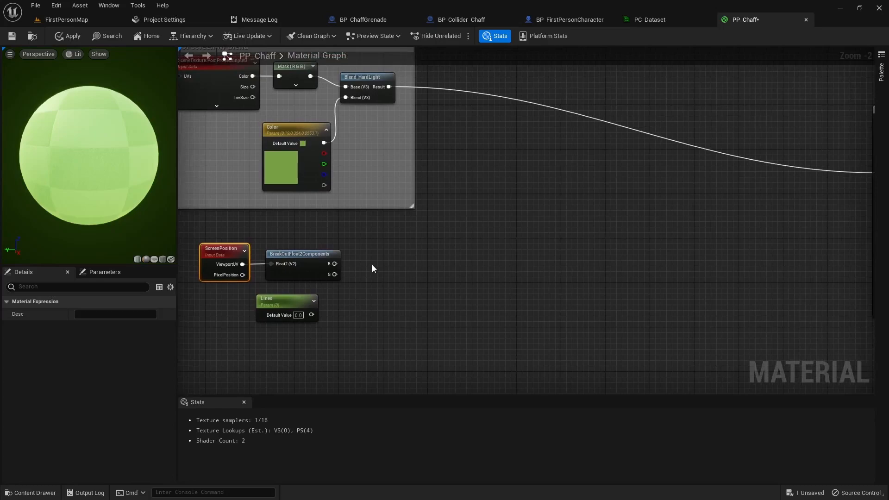
- Multiply the G channel by Lines and pass the product through a Frac node
click(361, 278)
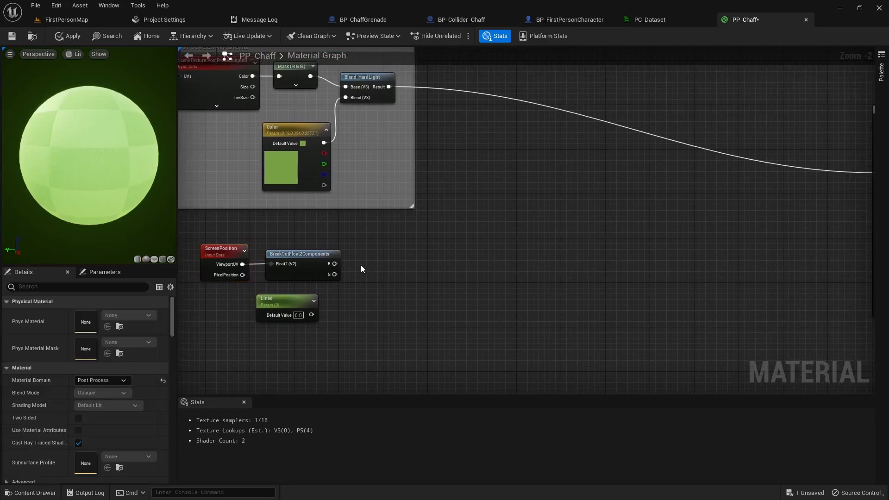
click(374, 274)
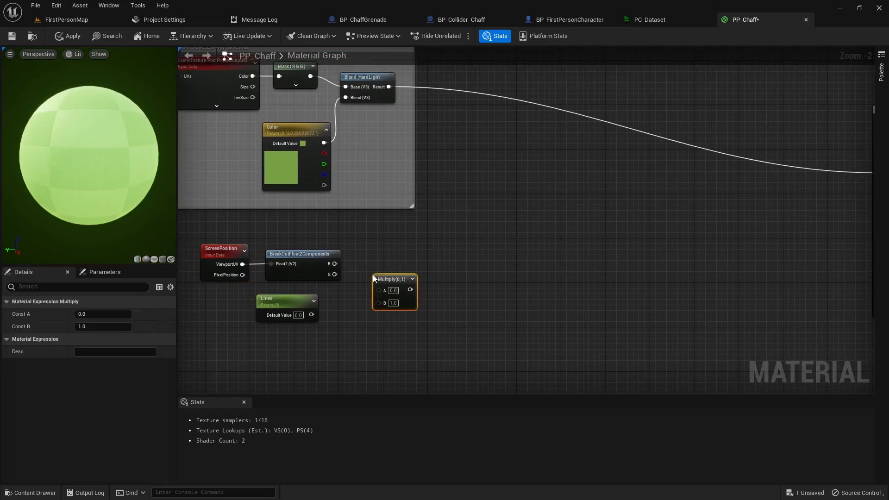
drag(399, 264, 398, 283)
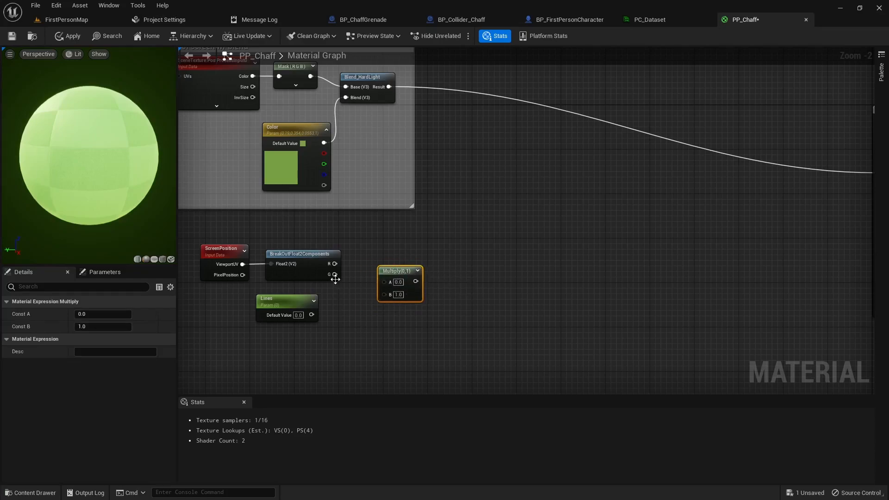
drag(334, 275, 385, 282)
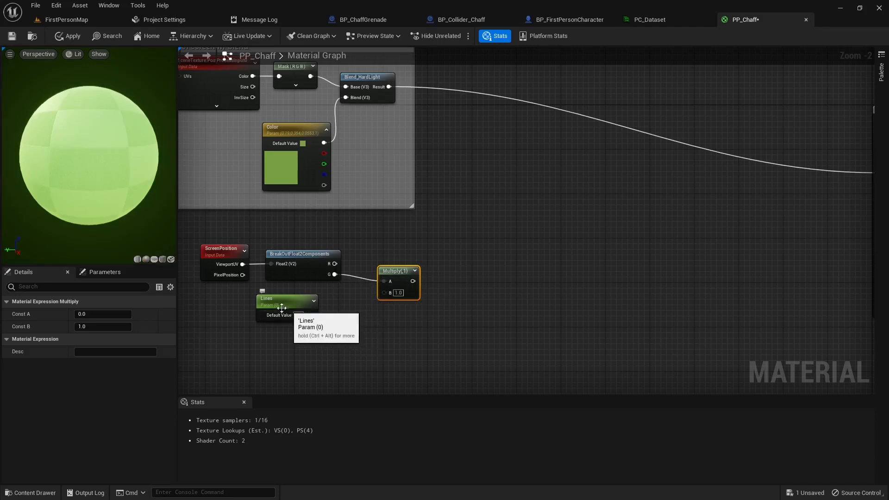
drag(314, 315, 384, 293)
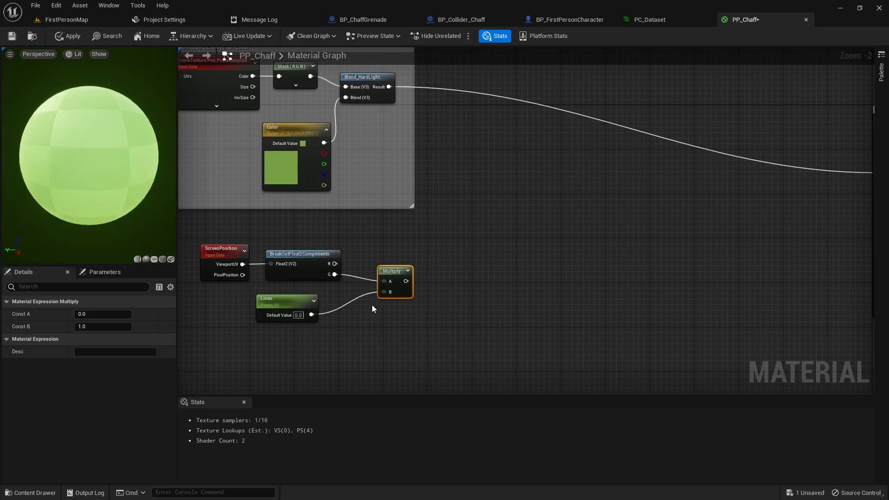
right_click(451, 274)
text(frac)
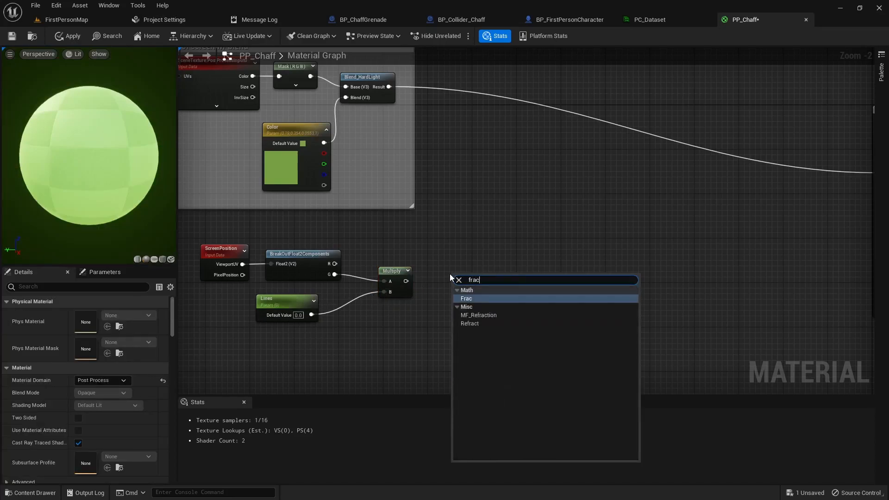
click(471, 299)
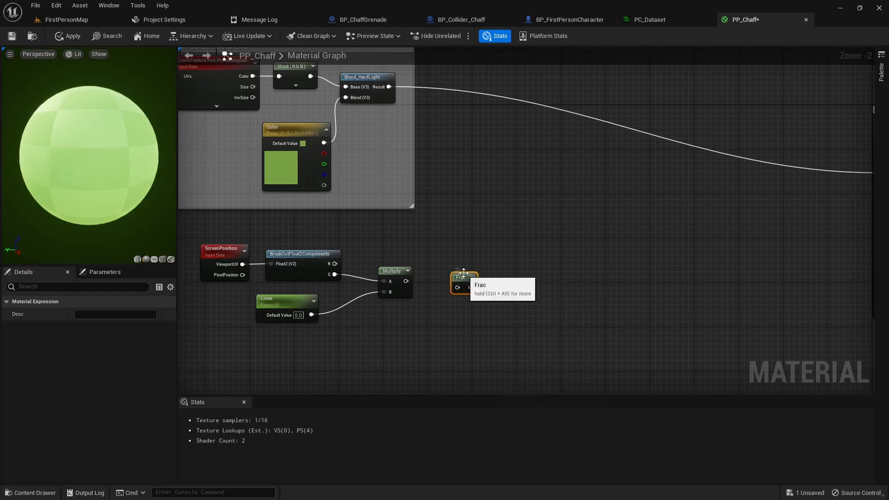
drag(464, 275, 434, 281)
- Multiply the Blend_HardLight Result by the Frac output in a second Multiply node
right_drag(499, 270, 416, 294)
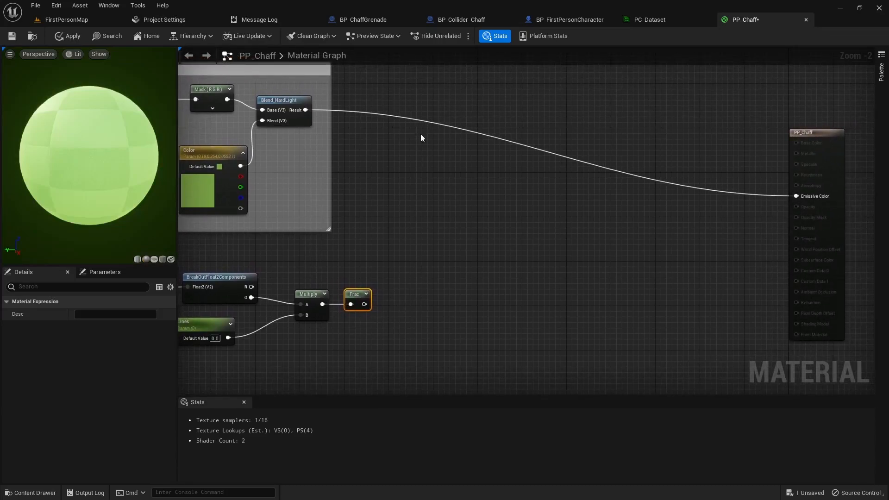
click(444, 158)
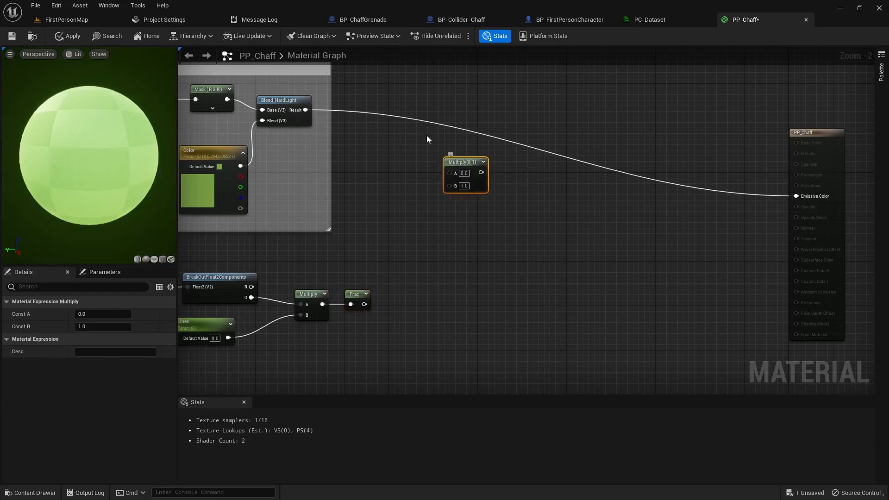
drag(306, 110, 448, 173)
drag(364, 305, 790, 197)
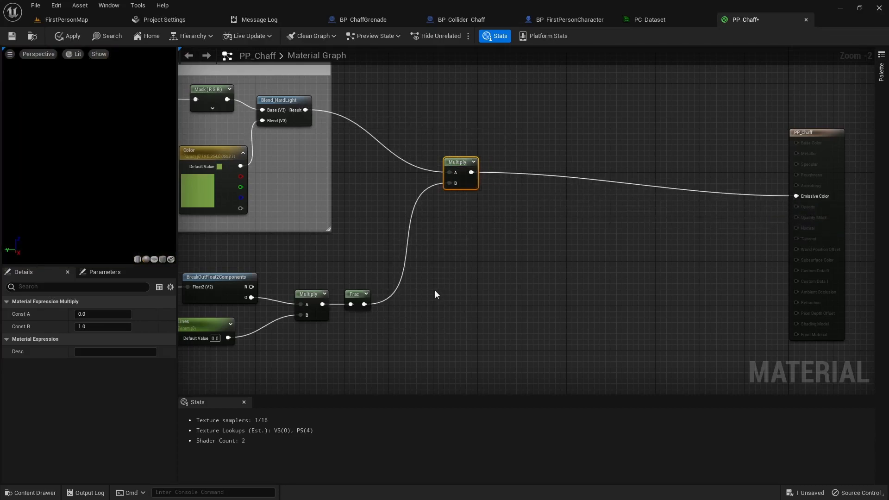
right_drag(415, 323, 537, 297)
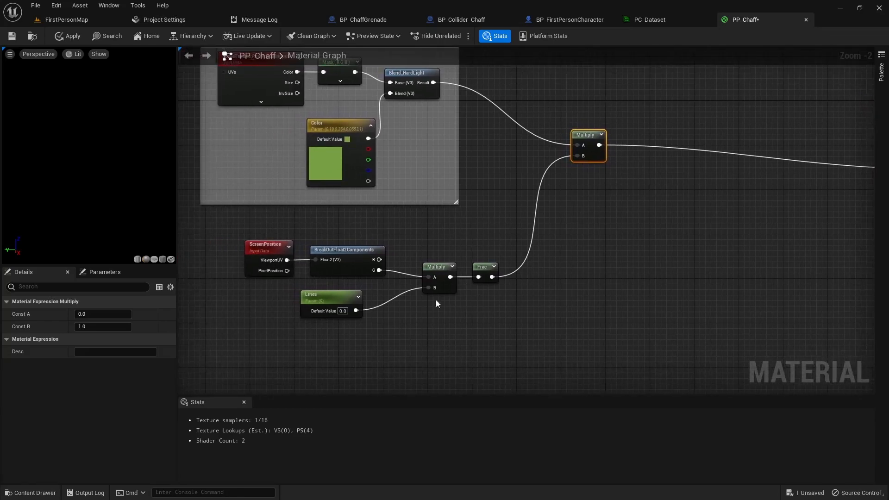
- Try the Lines default at 2, 10 and 50, then settle back on 2
click(342, 310)
text(2)
key(Return)
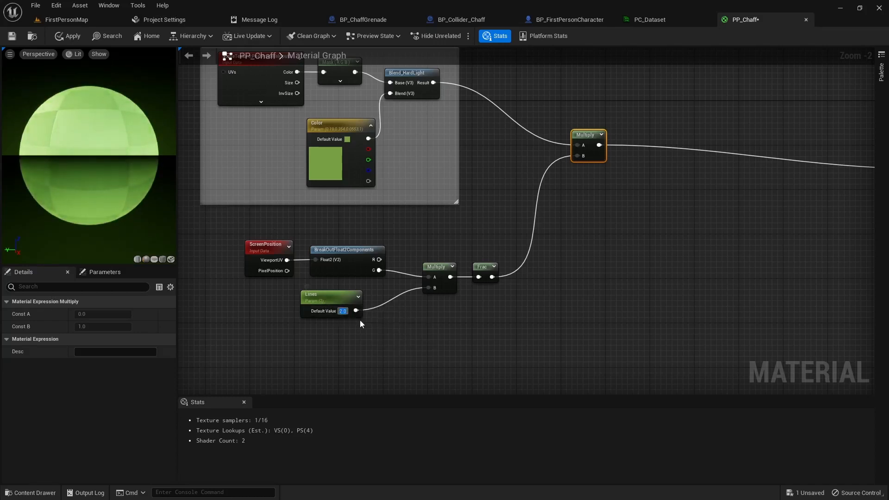
text(10)
key(Return)
text(50)
key(Return)
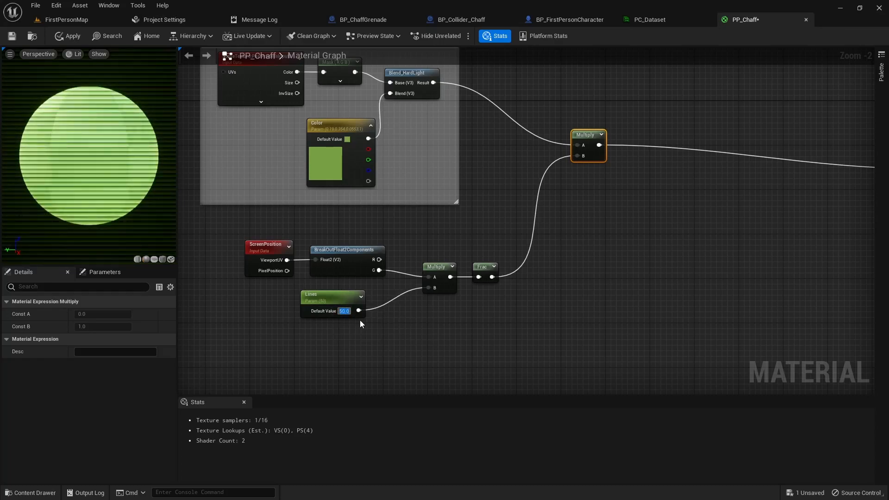
text(2)
key(Return)
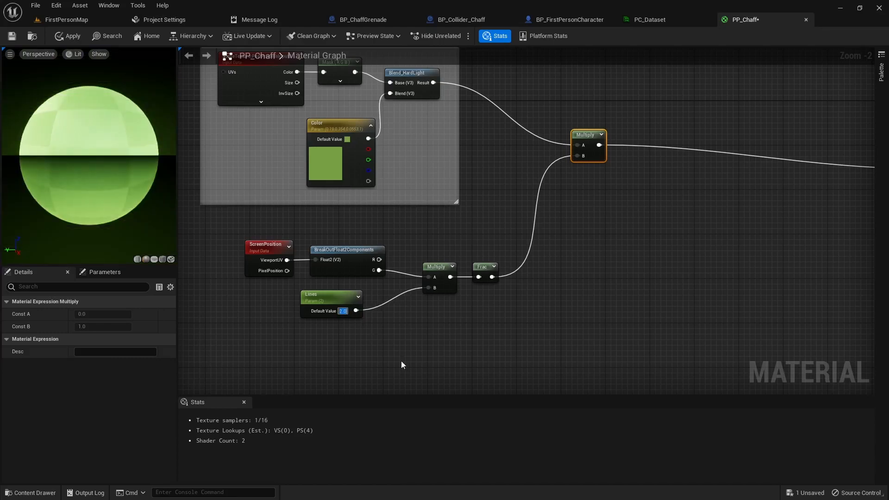
- Group the scan-line nodes under a comment titled 'Scan Lines' and shift it left
drag(227, 224, 499, 343)
text(c)
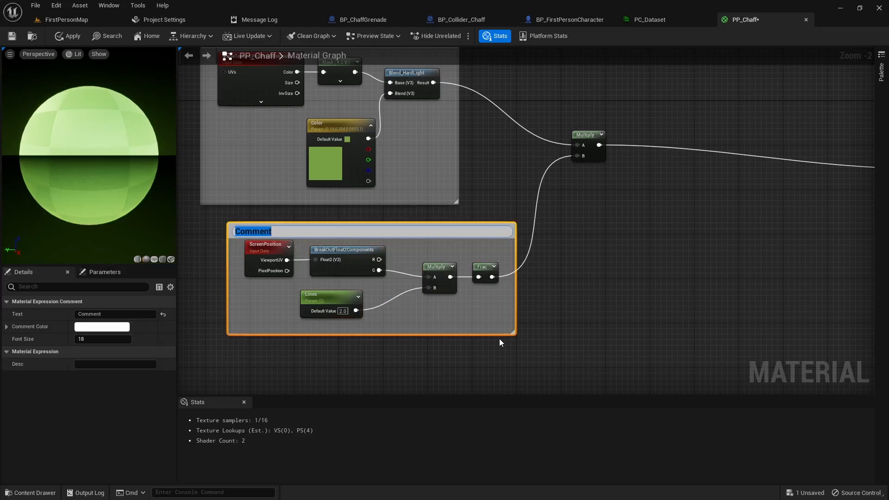
text(Scan Lines)
key(Return)
drag(430, 231, 402, 232)
right_drag(517, 322, 561, 222)
right_drag(451, 342, 449, 298)
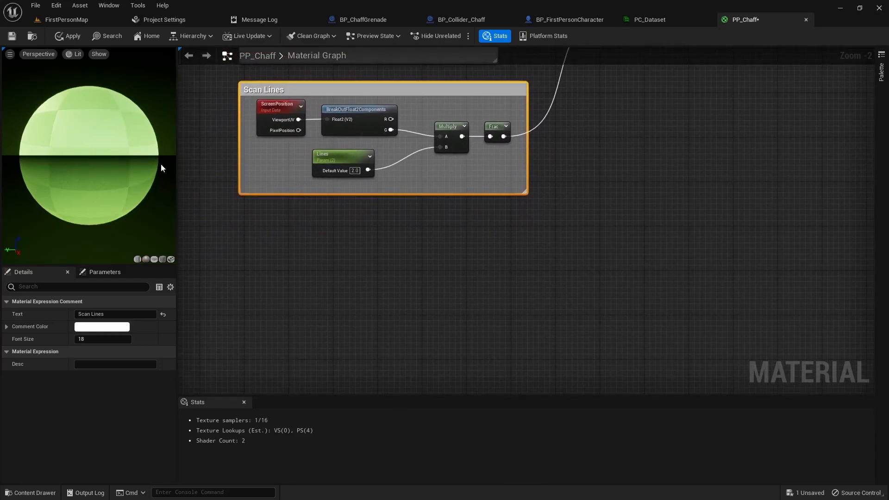
click(345, 249)
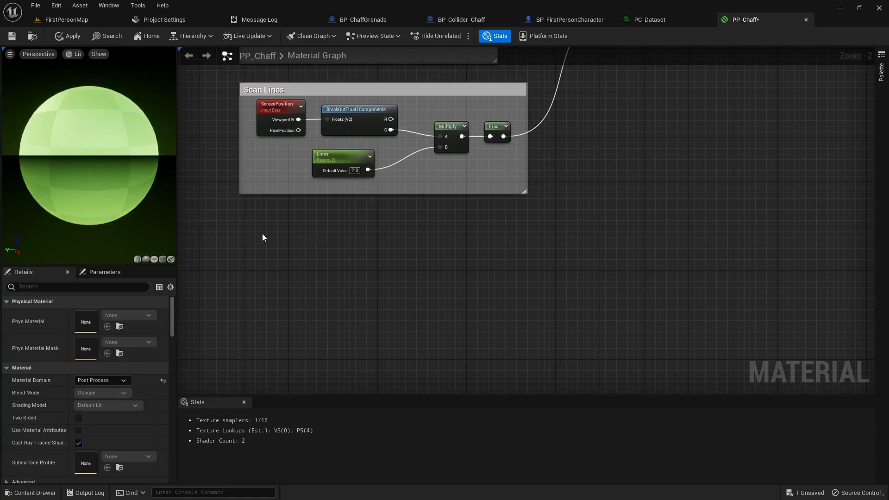
- Add a Time node and feed it into a new Multiply's A input
right_click(276, 223)
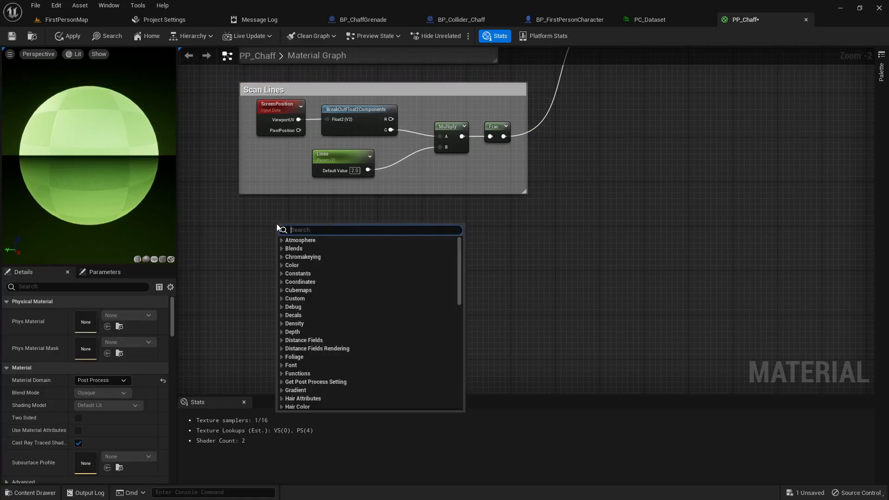
text(time)
key(Return)
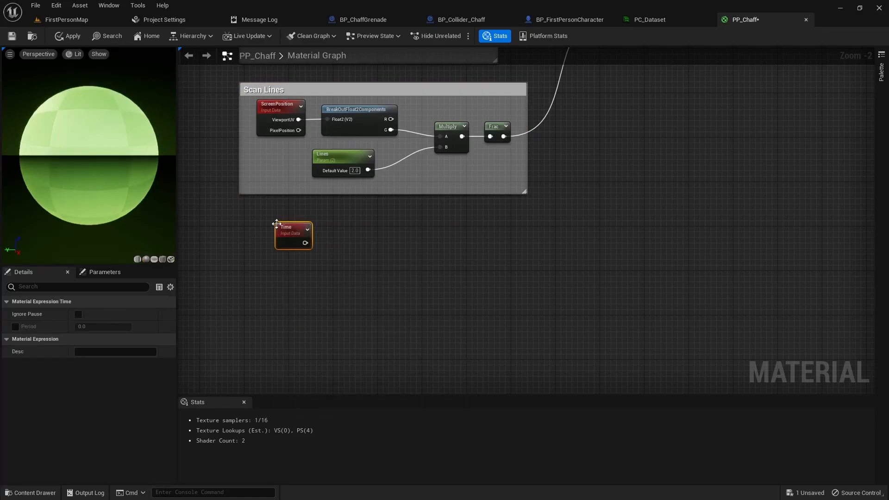
click(353, 255)
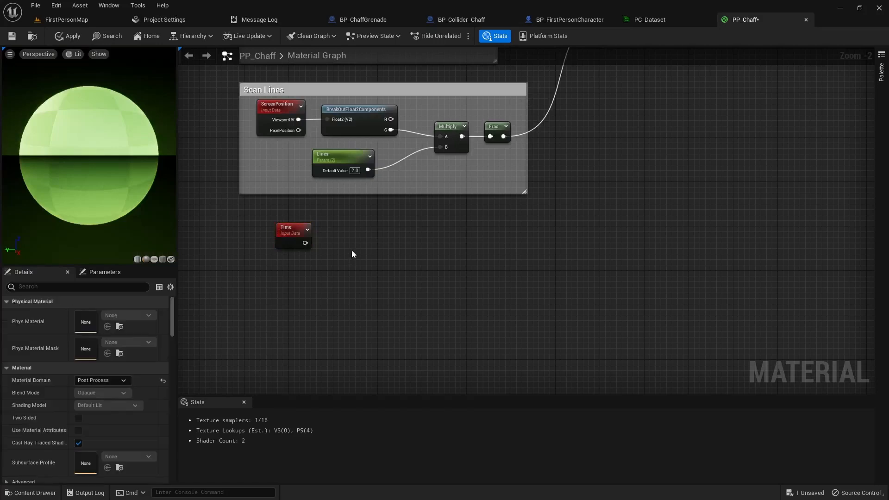
click(352, 246)
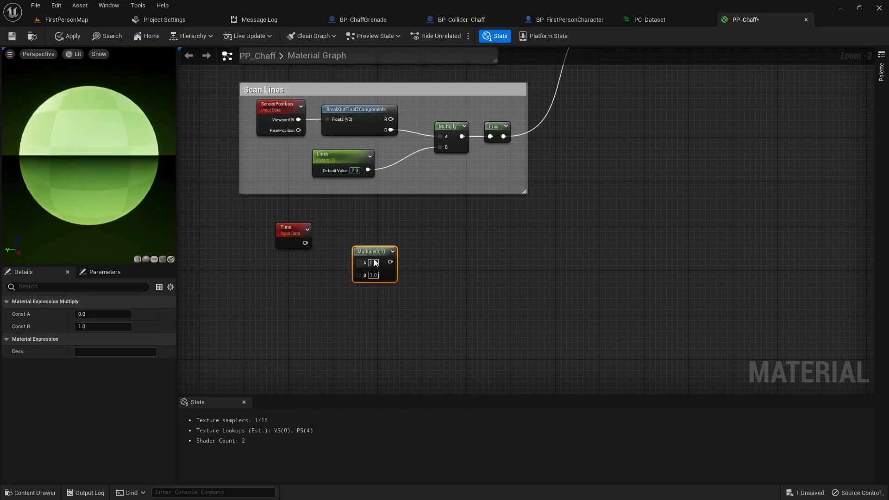
drag(305, 243, 358, 262)
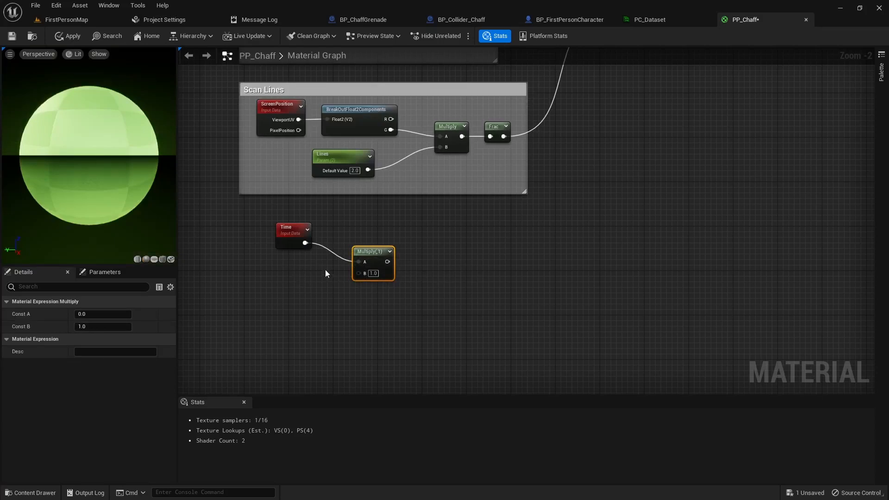
- Add a scalar parameter named Speed and wire it into the Multiply's B input
click(287, 274)
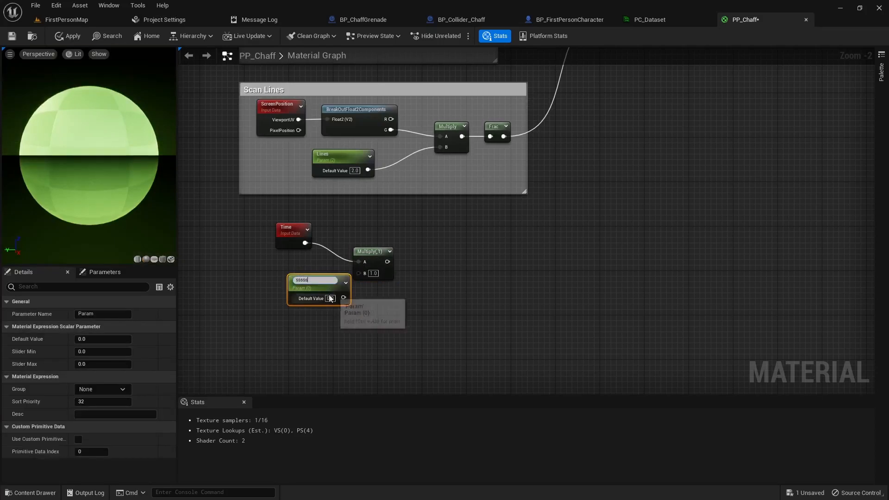
key(BackSpace)
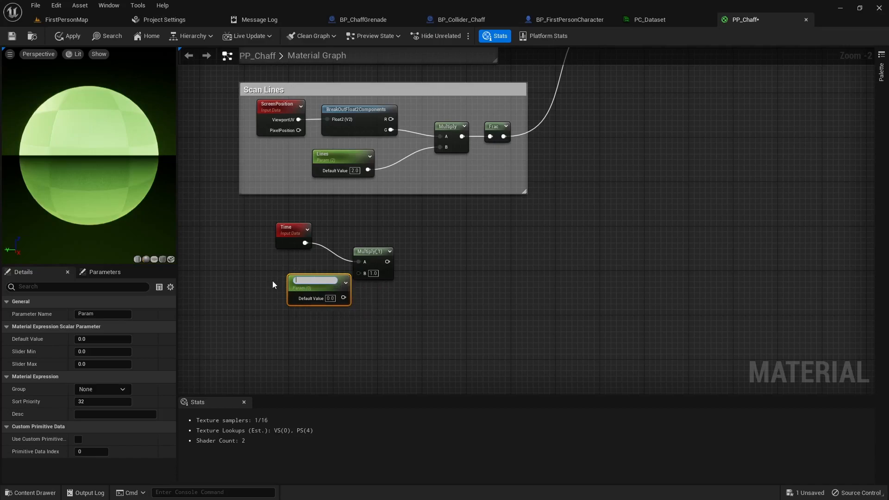
text(Speed)
key(Return)
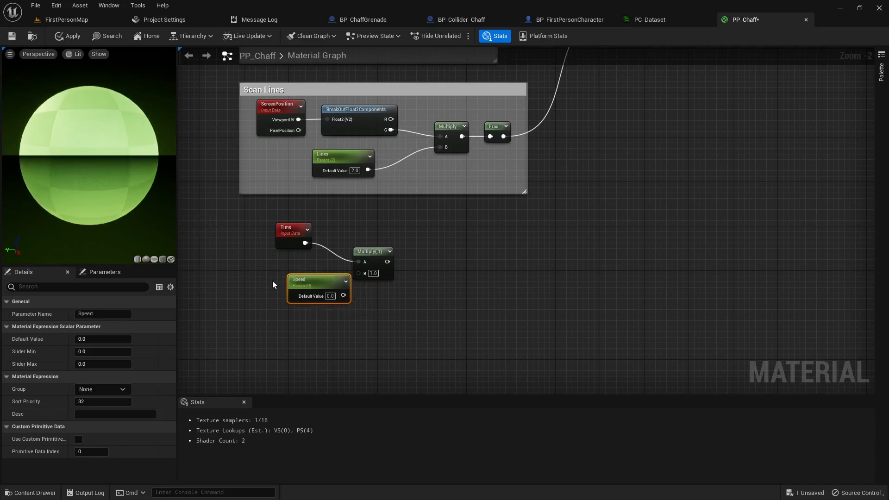
drag(316, 281, 301, 273)
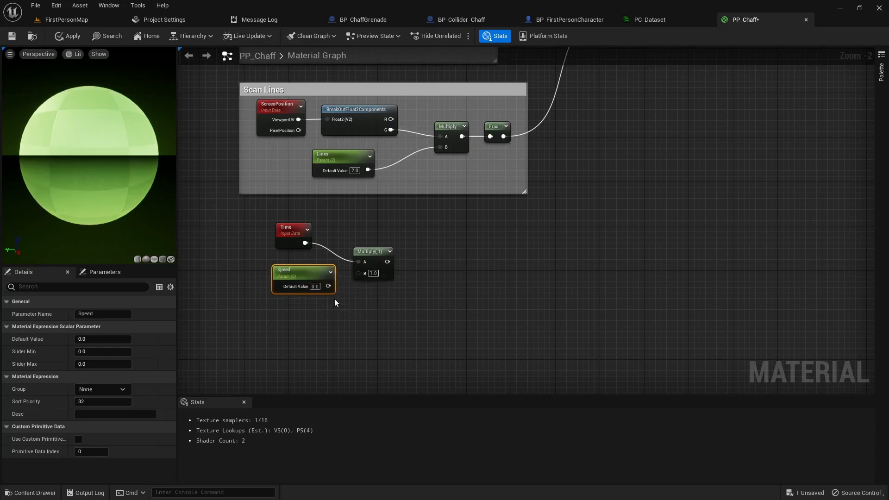
drag(327, 287, 359, 273)
click(314, 286)
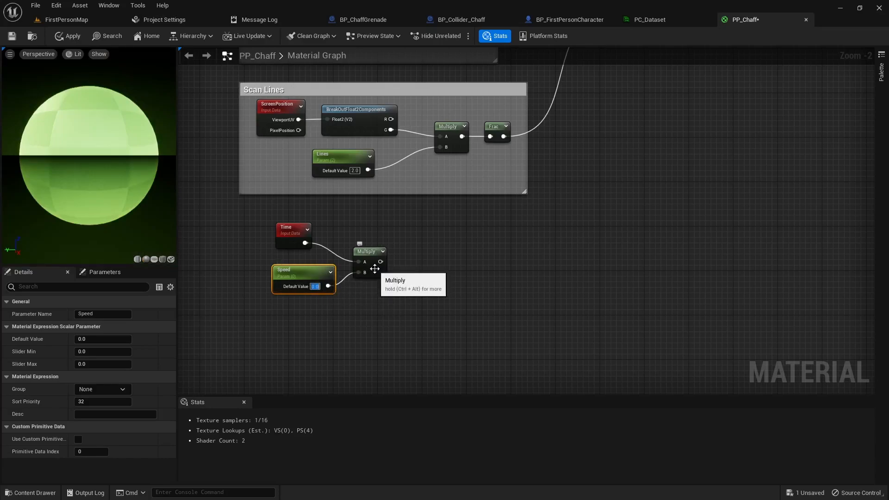
right_drag(427, 302, 421, 276)
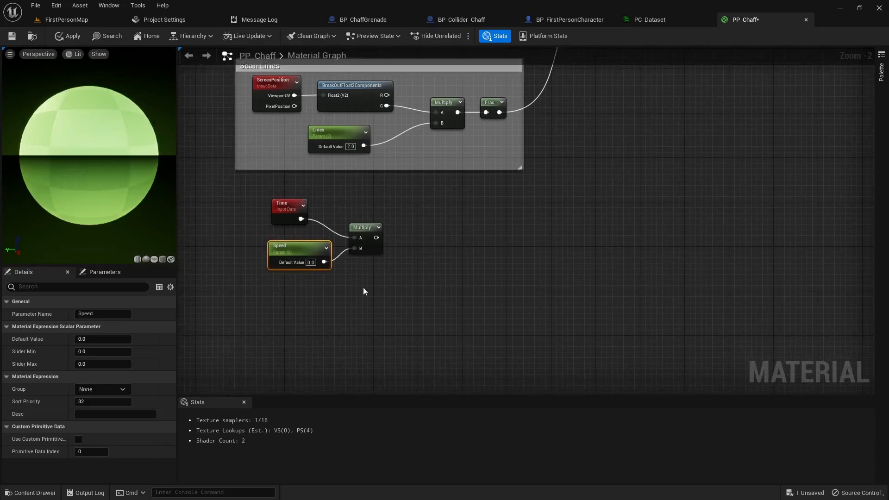
- Wrap Time, Speed and Multiply in a 'Move Scan Lines' comment placed under Scan Lines
drag(248, 189, 390, 292)
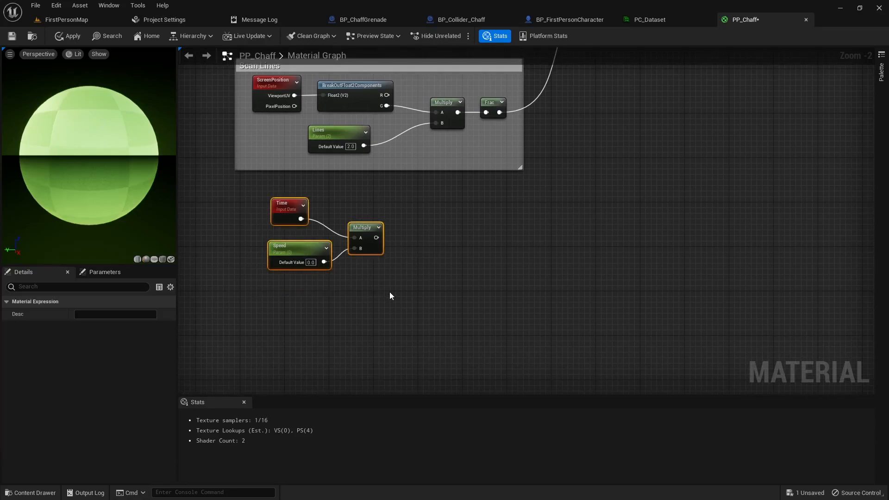
text(c)
text(Move Scan Lines)
key(Return)
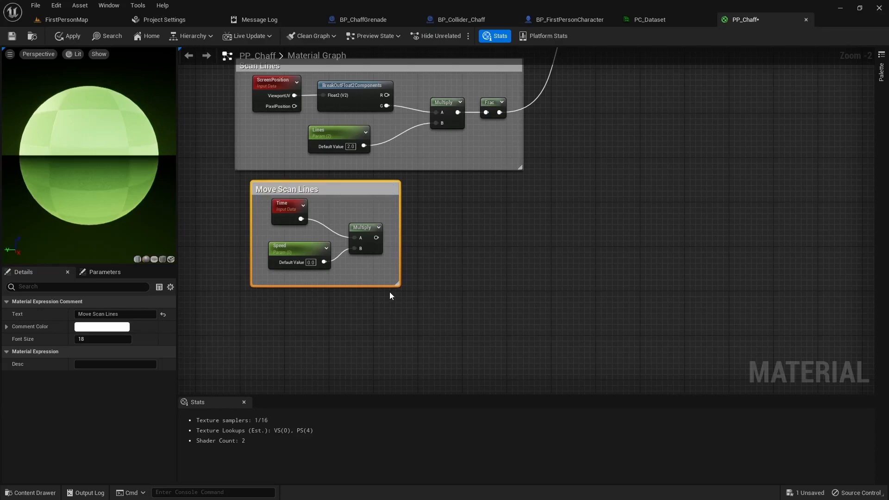
drag(377, 186, 362, 190)
click(425, 256)
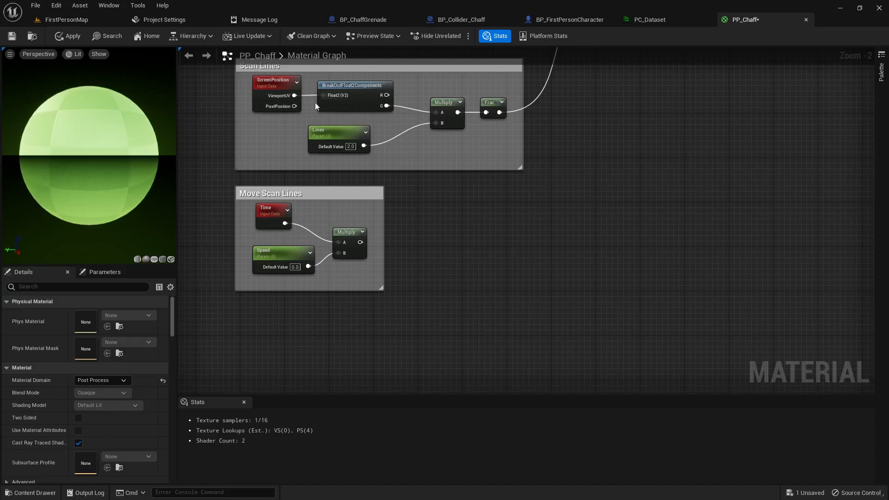
- Sum the G channel (A) and the Time×Speed product (B) in an Add node between the groups
click(418, 206)
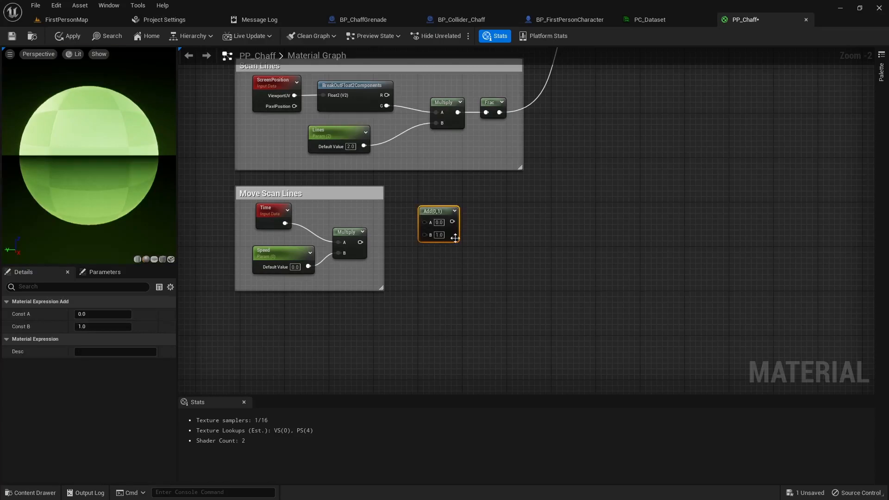
drag(360, 242, 424, 235)
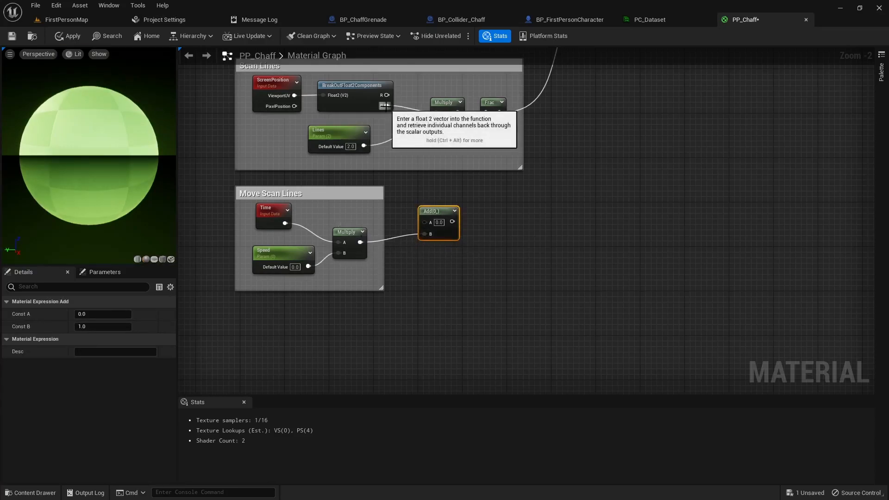
drag(387, 105, 437, 114)
drag(421, 224, 403, 198)
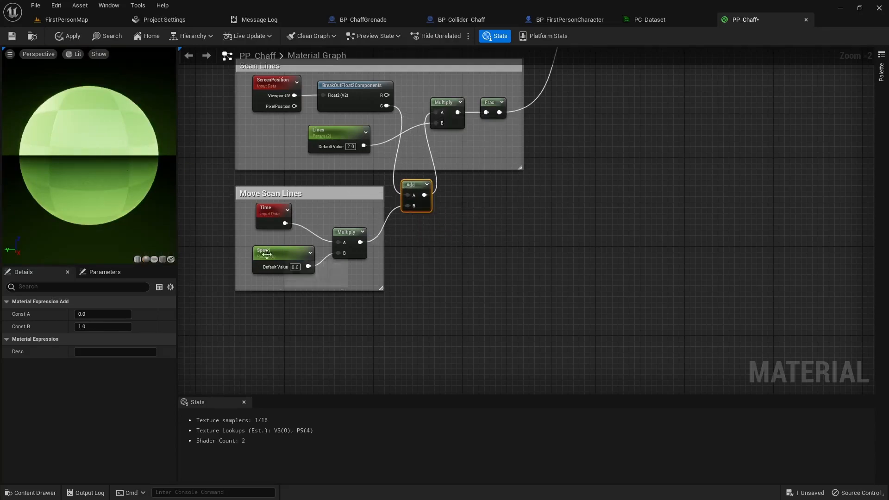
click(295, 267)
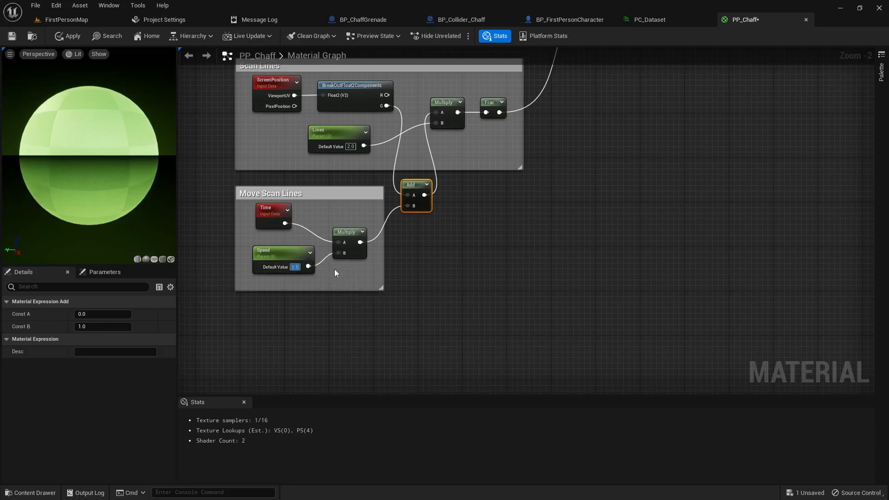
- Test Speed at 0.1, 1 and 5 and Lines at 10 and 50
text(0.1)
key(Return)
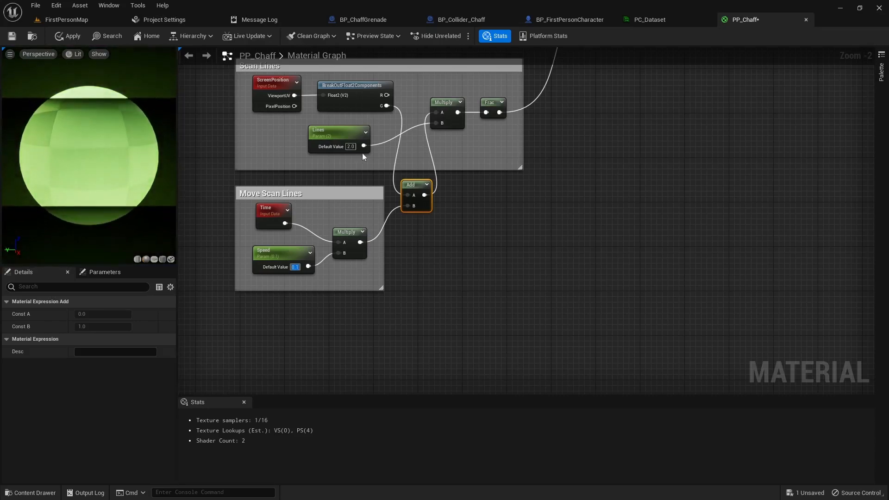
text(10)
key(Return)
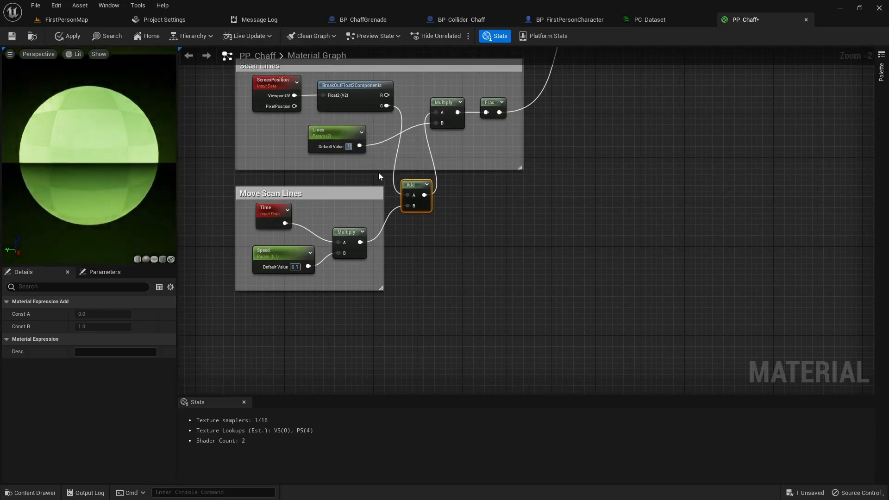
text(50)
key(Return)
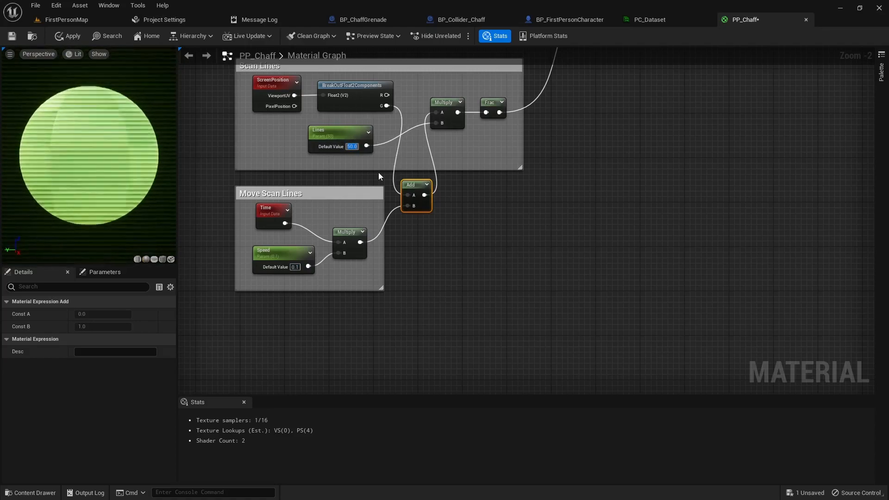
click(296, 267)
text(1)
key(Return)
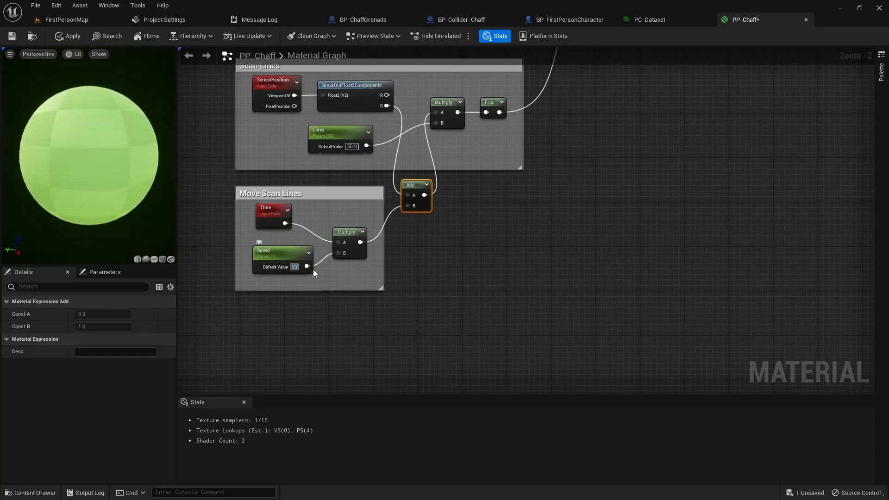
key(Return)
text(5)
key(Return)
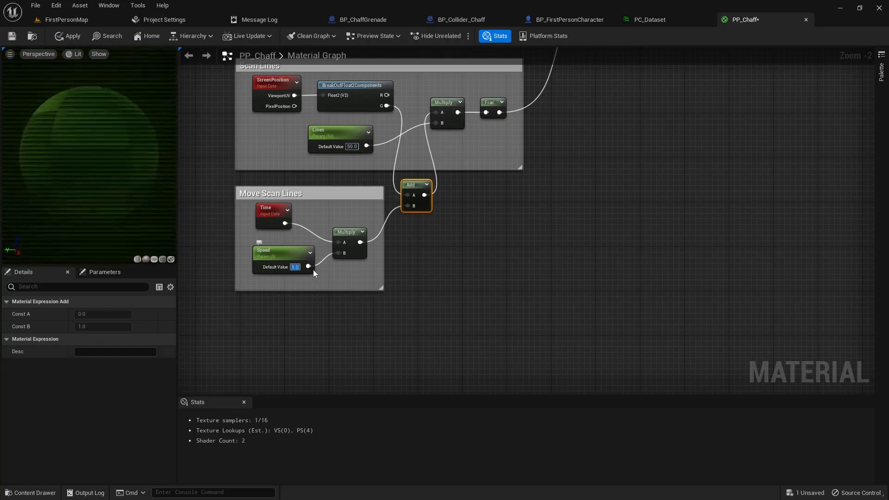
- Try Lines at 10 and then 5, with Speed at 1
click(356, 147)
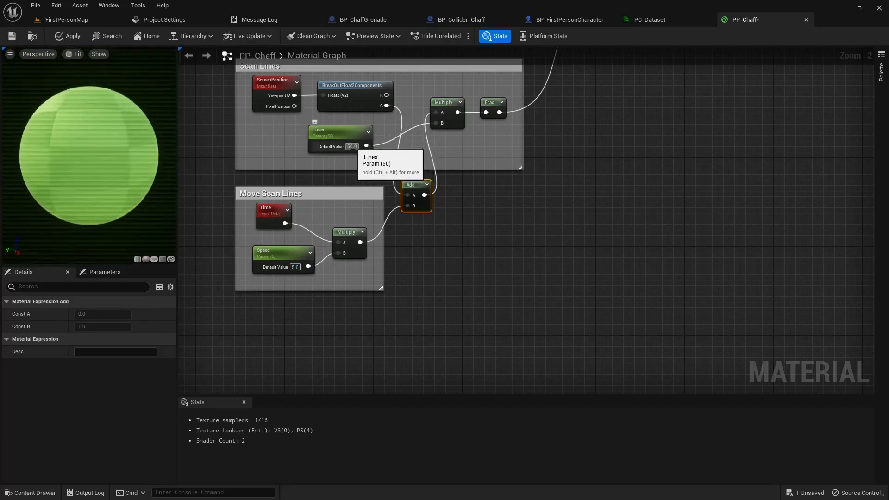
text(10)
key(Return)
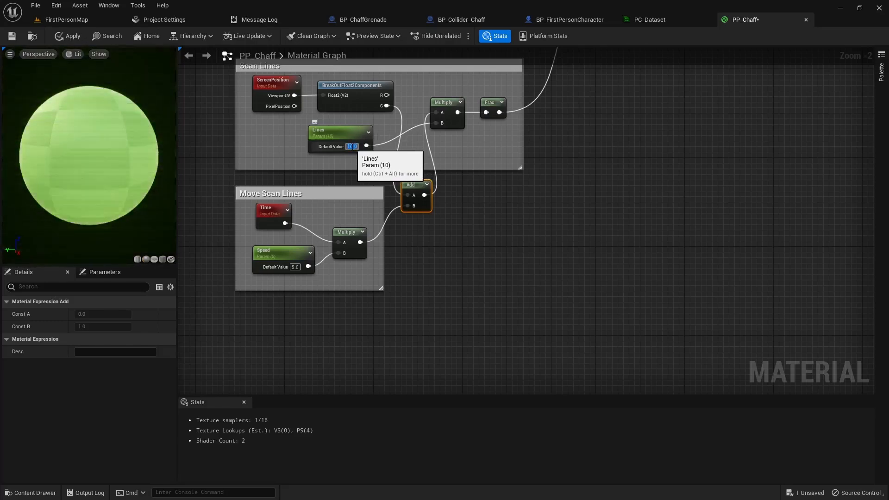
text(5)
key(Return)
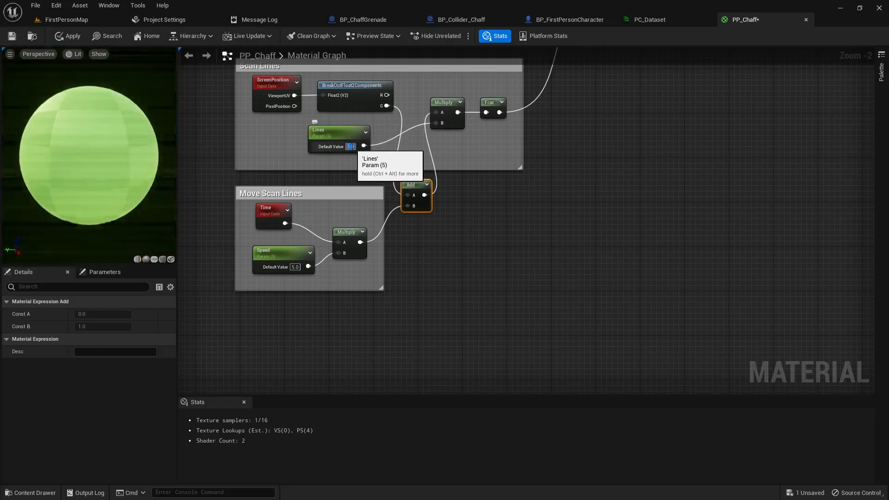
click(300, 267)
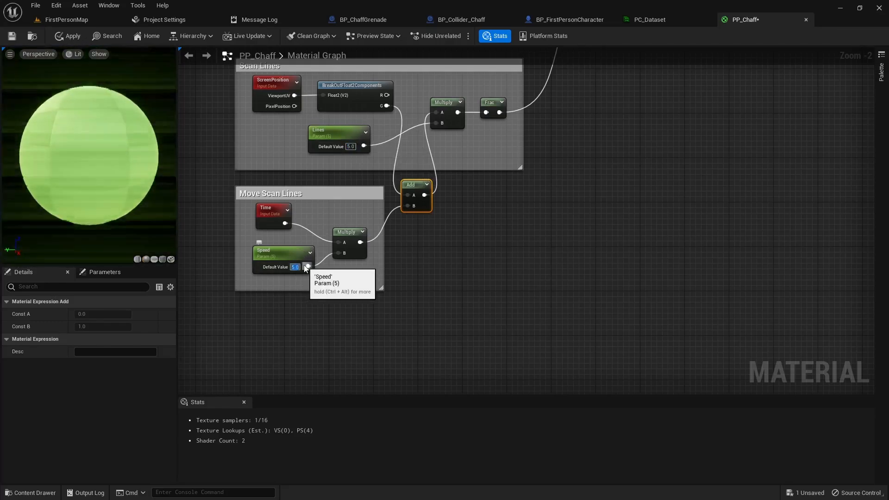
text(1)
key(Return)
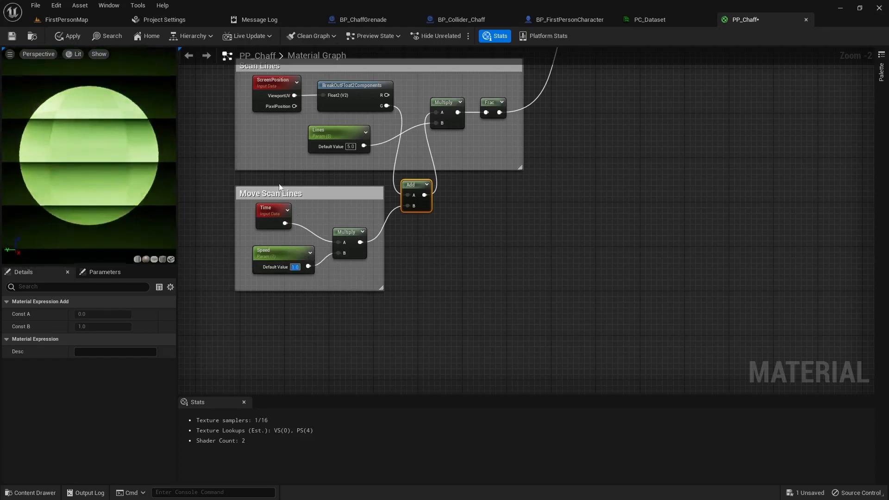
- Settle on Speed 0.1 and Lines 2
scroll(432, 270, down, 2)
right_drag(464, 252, 445, 256)
scroll(434, 264, up, 2)
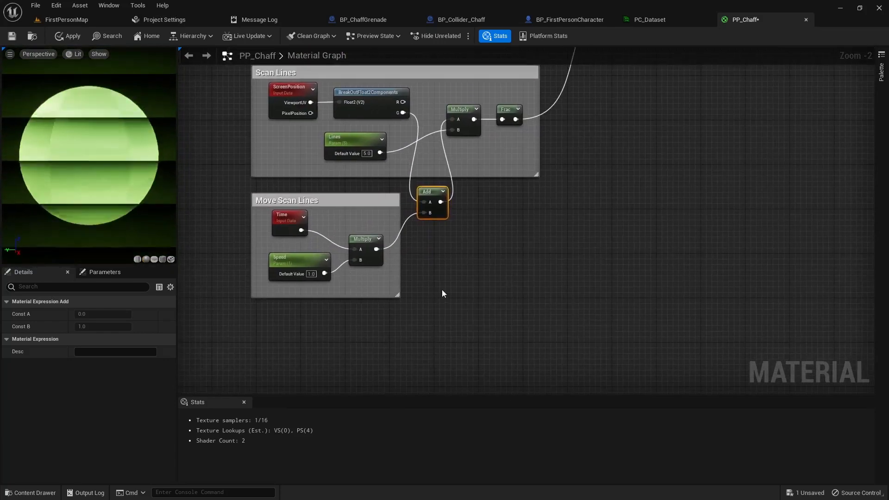
click(312, 274)
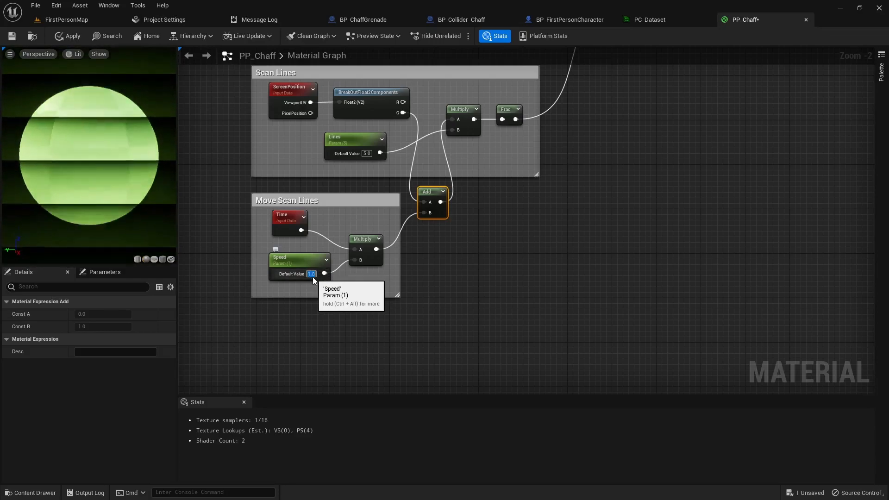
key(Return)
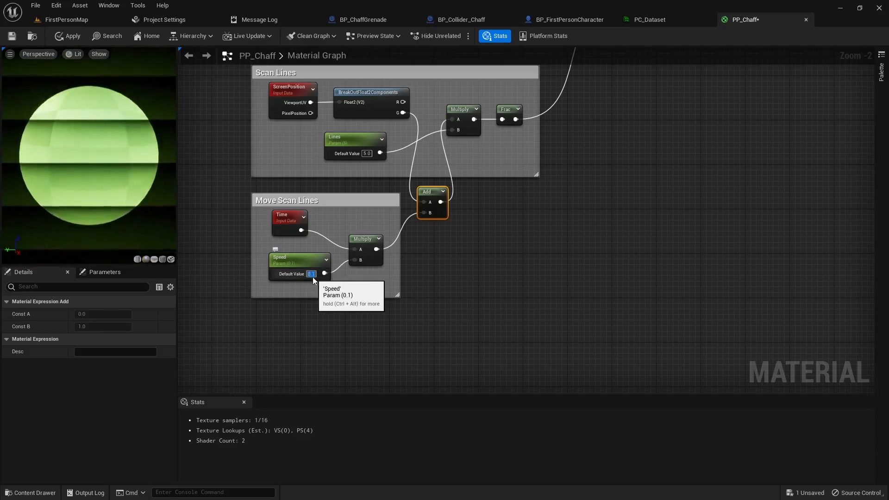
click(368, 154)
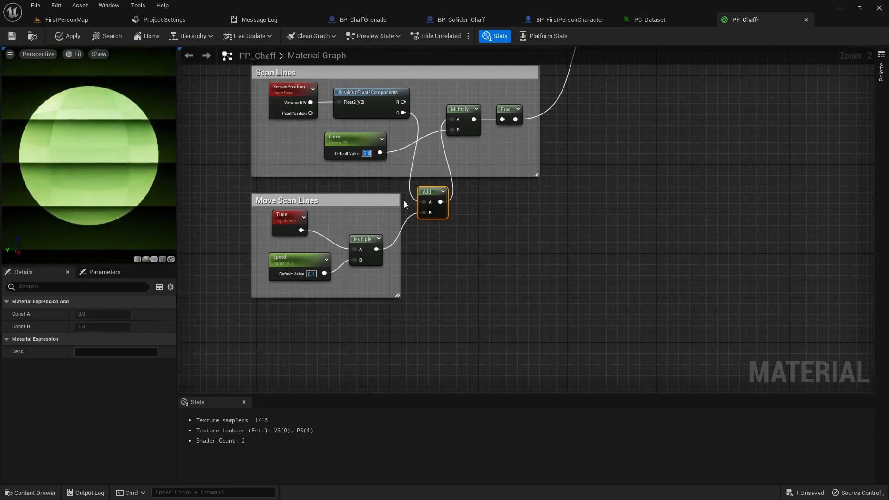
text(2)
key(Return)
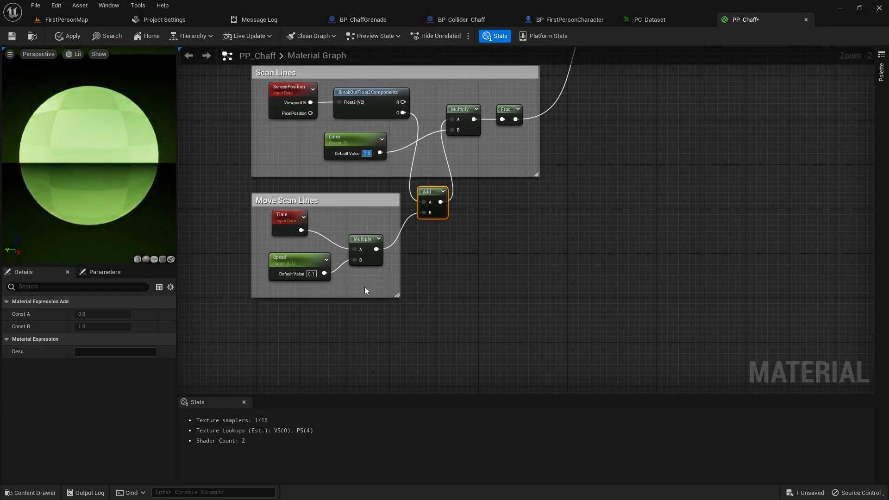
right_drag(479, 263, 404, 280)
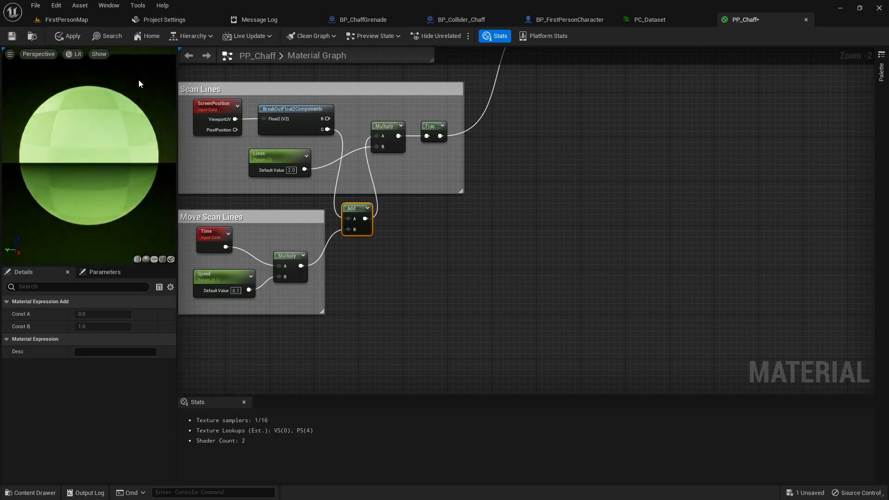
right_drag(507, 260, 437, 258)
scroll(466, 236, down, 2)
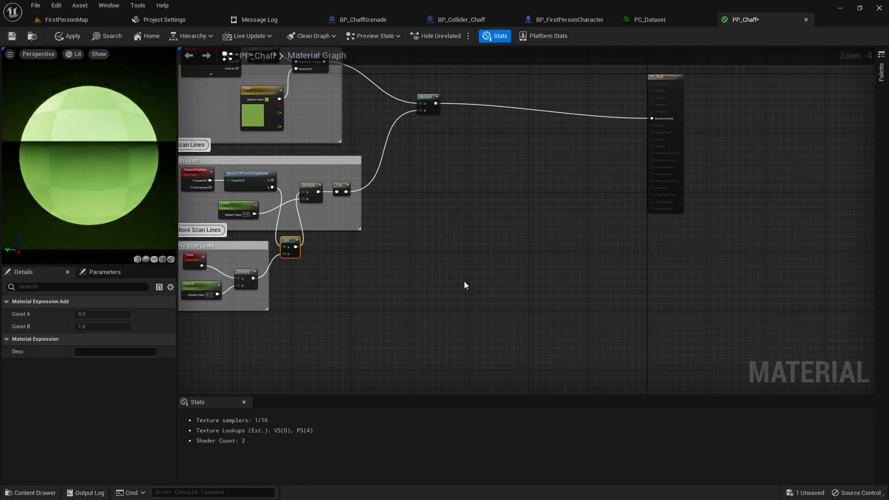
- Show the Engine folder in the Content Drawer filtered to Texture assets and scroll through them
key(ctrl+space)
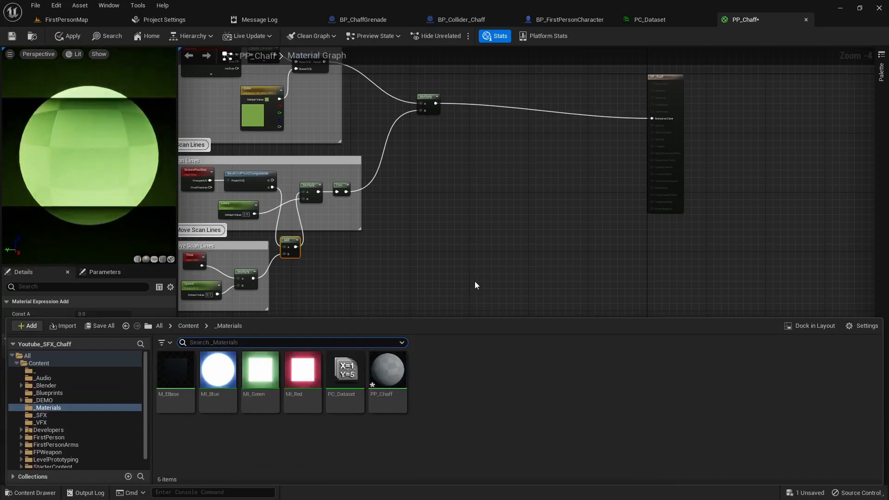
drag(145, 392, 145, 407)
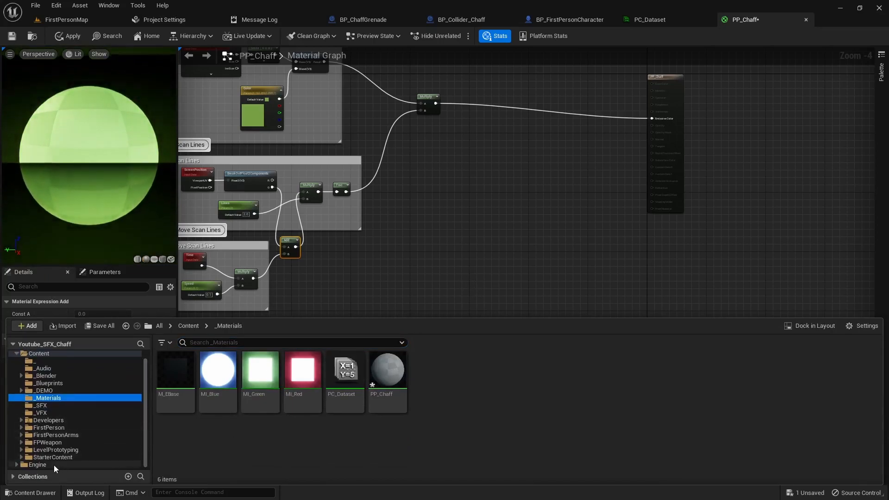
click(37, 465)
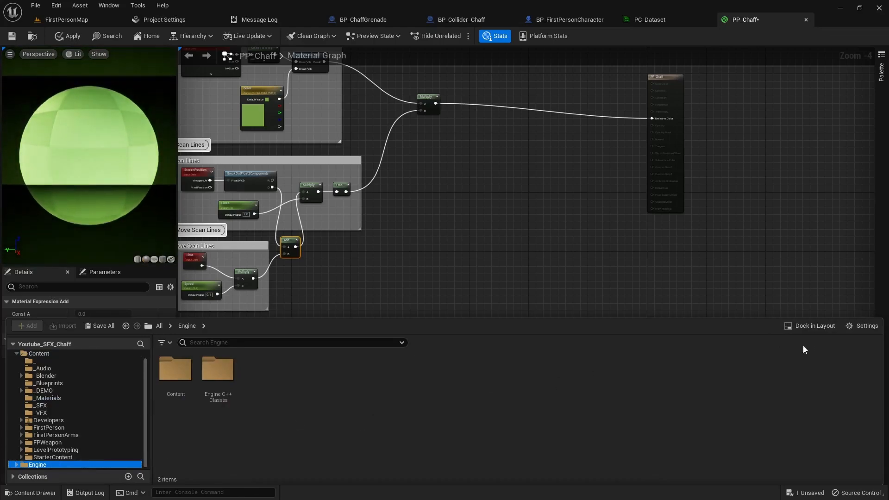
click(860, 327)
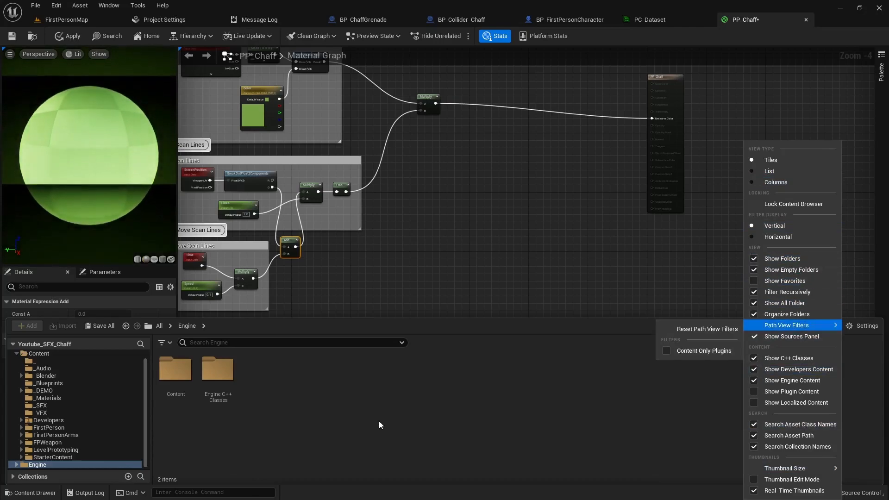
click(166, 342)
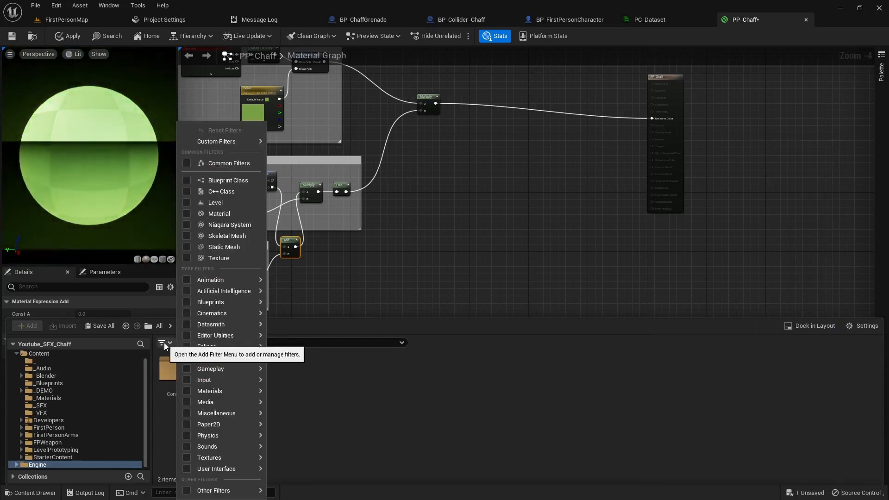
click(187, 458)
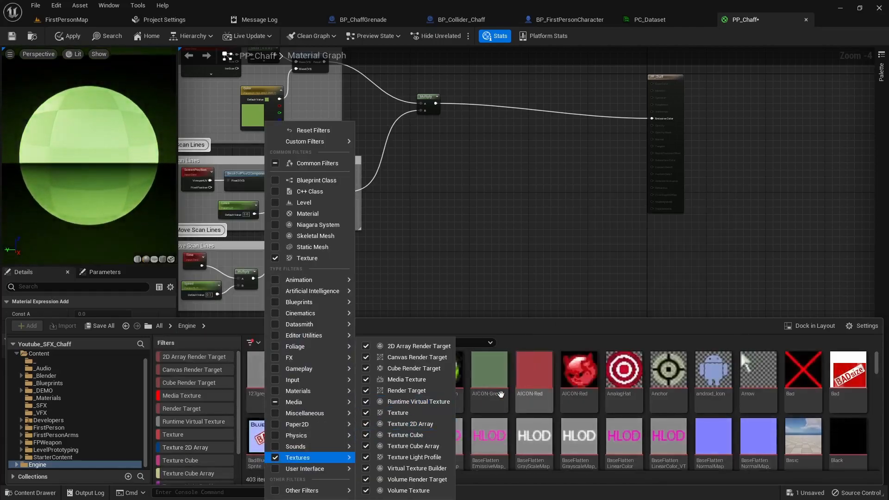
mouse_move(280, 467)
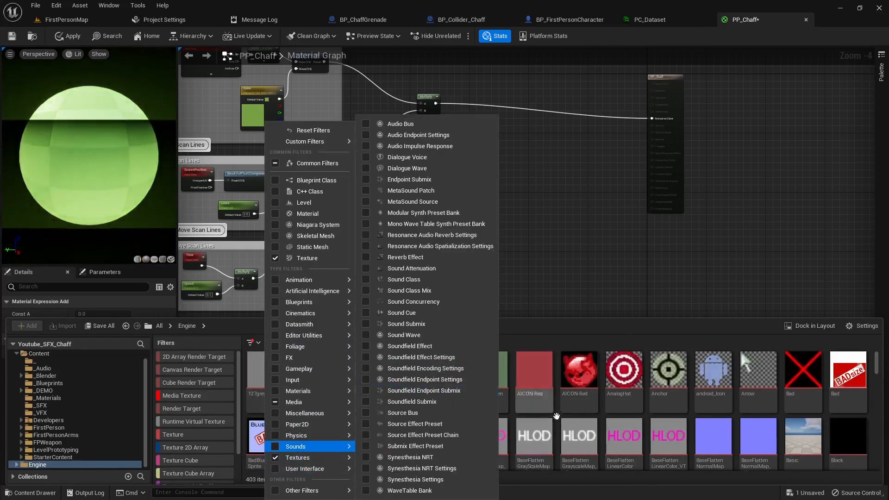
click(668, 395)
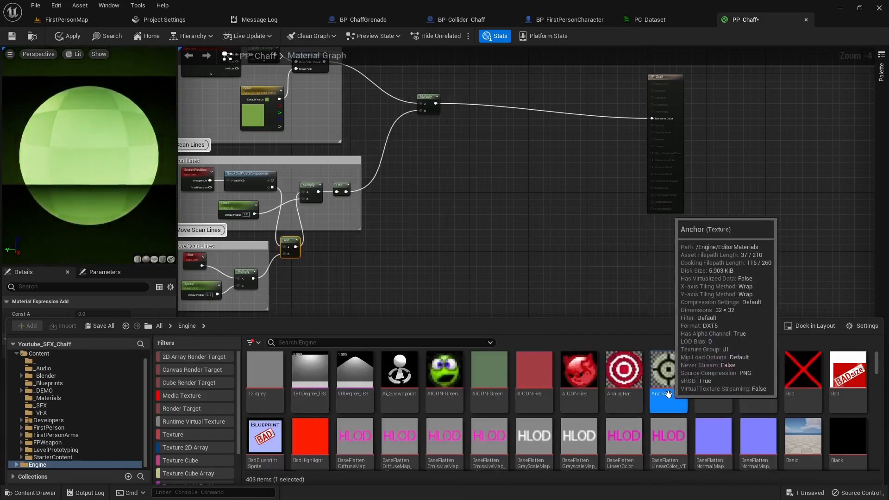
scroll(559, 399, down, 2)
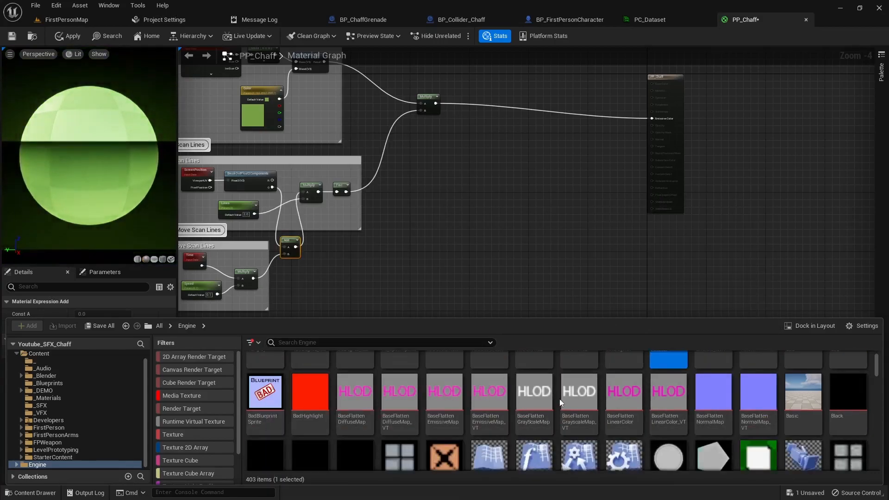
scroll(559, 400, down, 10)
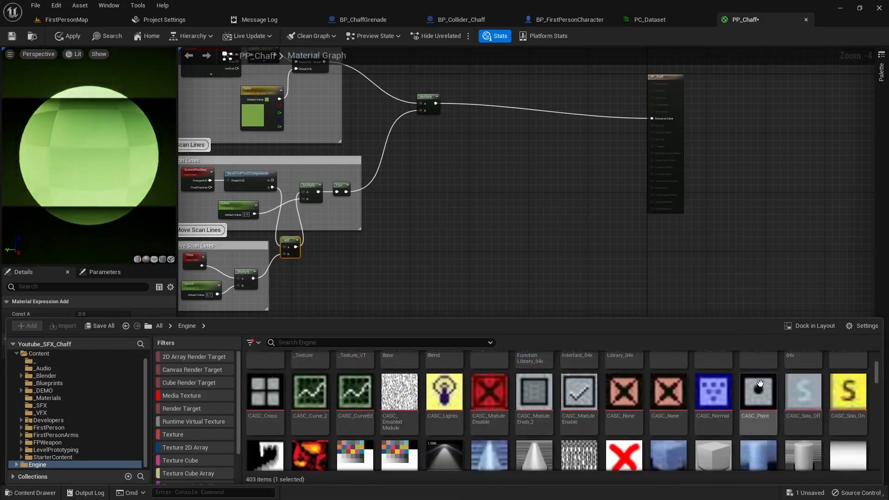
scroll(760, 383, down, 8)
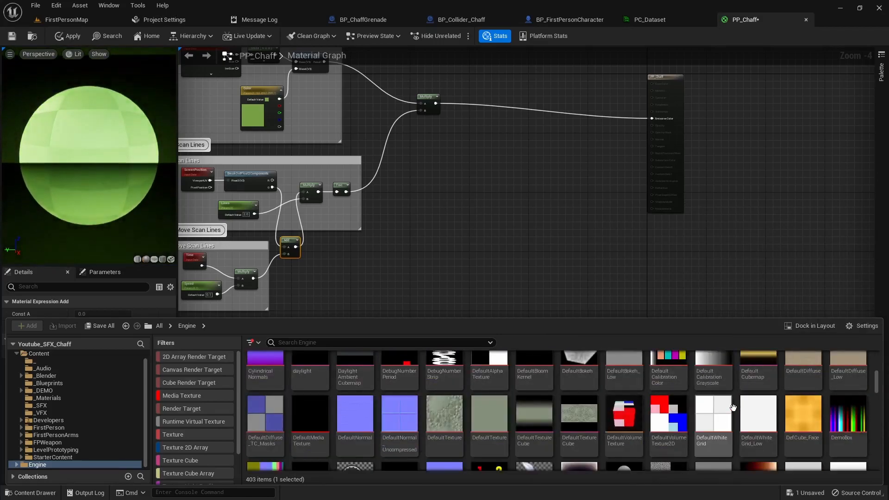
scroll(734, 407, down, 2)
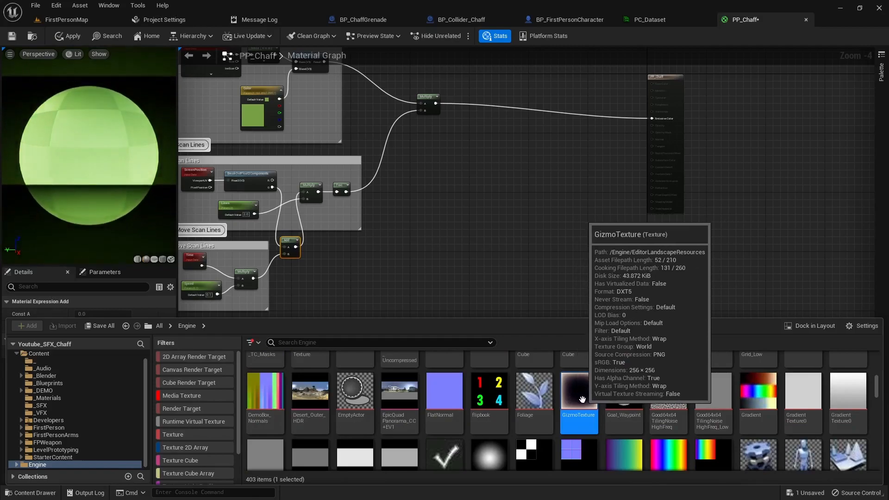
- Drag GizmoTexture from the Content Drawer into the graph as a Texture Sample node
drag(582, 399, 388, 241)
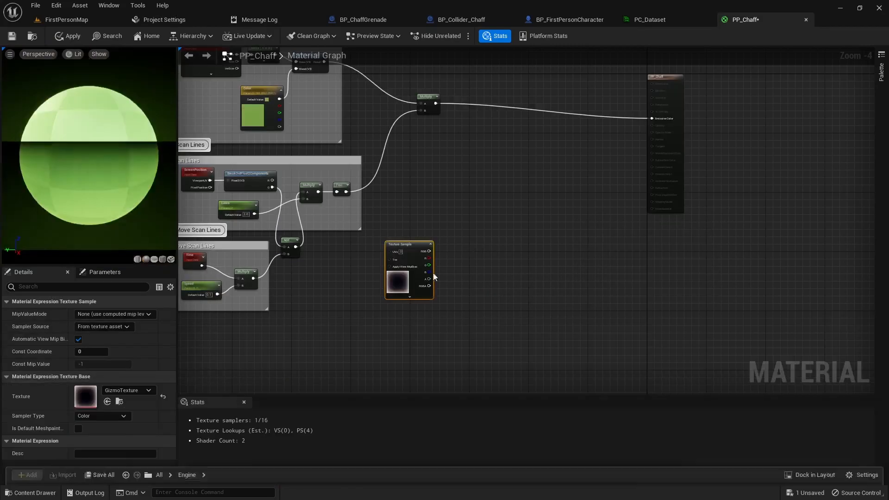
scroll(423, 290, up, 2)
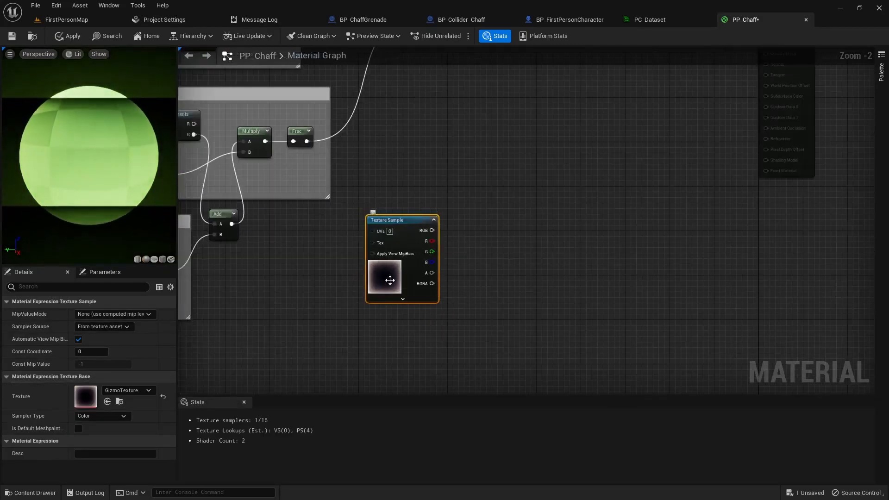
scroll(388, 284, up, 2)
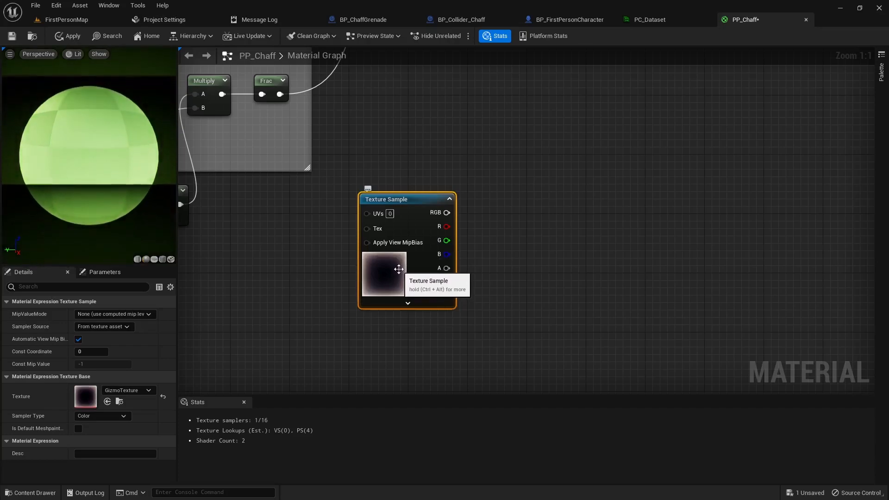
right_drag(241, 229, 403, 372)
- Brighten the Color parameter to a vivid green (0.381, 0.708, 0.111) and centre the Texture Sample node
scroll(290, 272, down, 1)
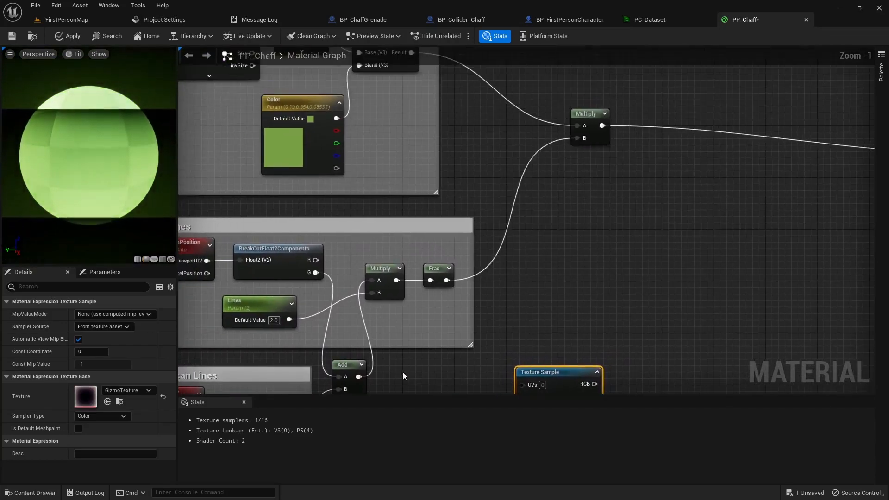
double_click(289, 155)
mouse_move(430, 235)
mouse_down()
mouse_move(428, 209)
mouse_move(427, 227)
mouse_up()
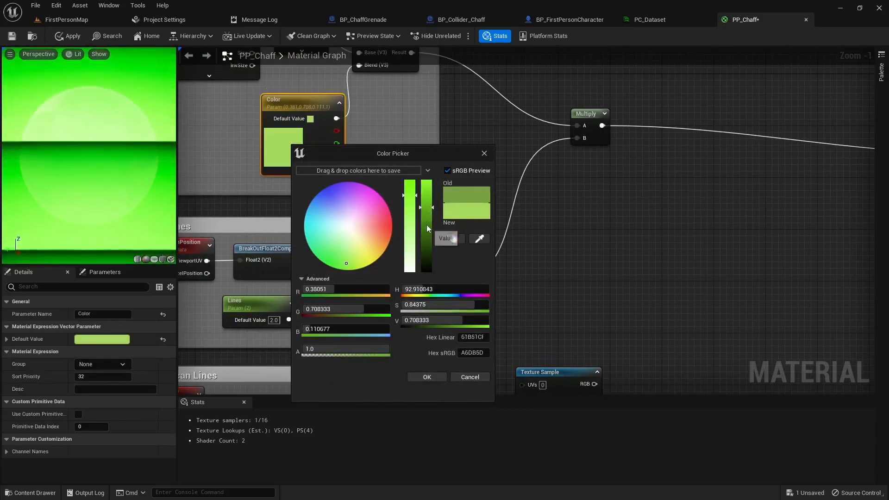
click(426, 377)
right_drag(478, 360, 394, 183)
right_drag(475, 323, 358, 316)
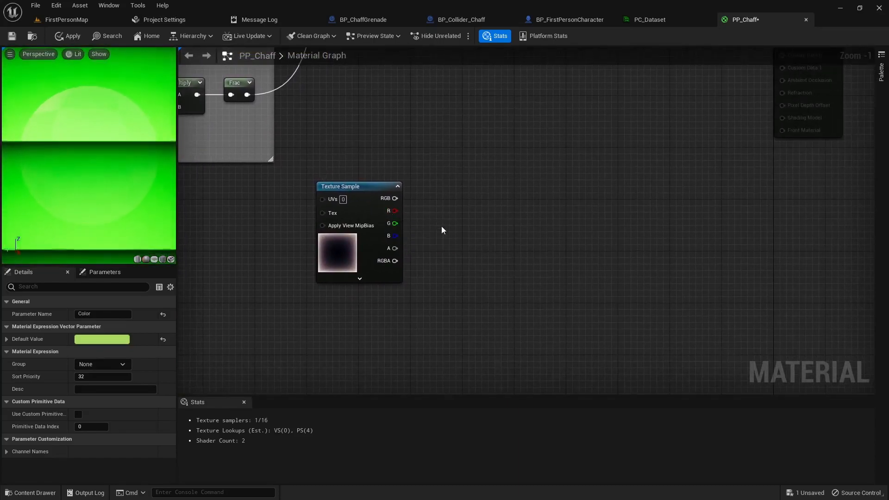
- Add a OneMinus node wired to the texture sample's R channel
drag(416, 198, 417, 200)
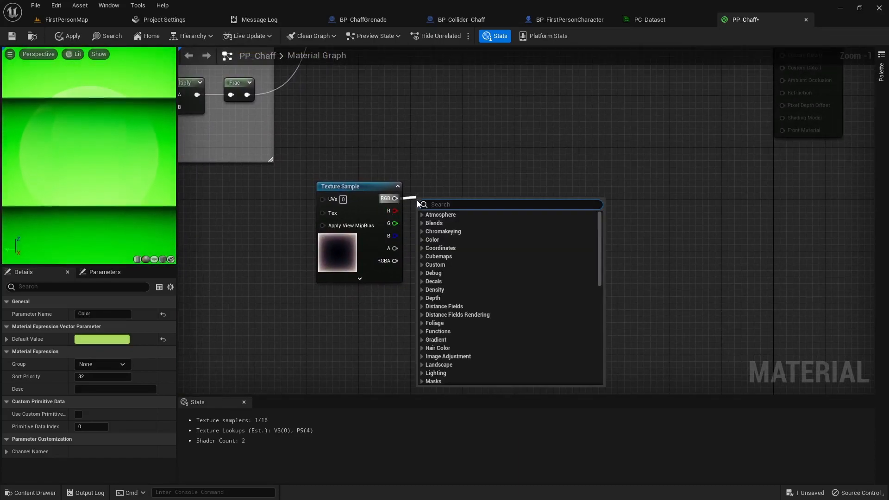
click(433, 160)
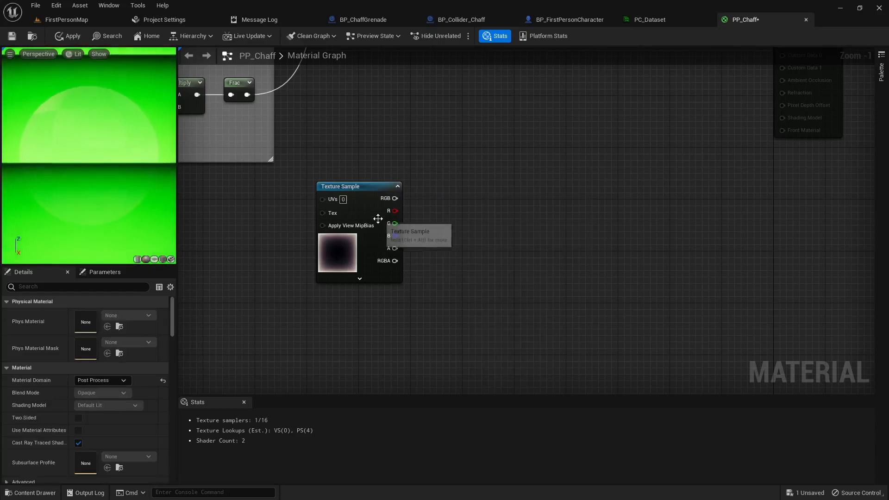
drag(392, 211, 424, 210)
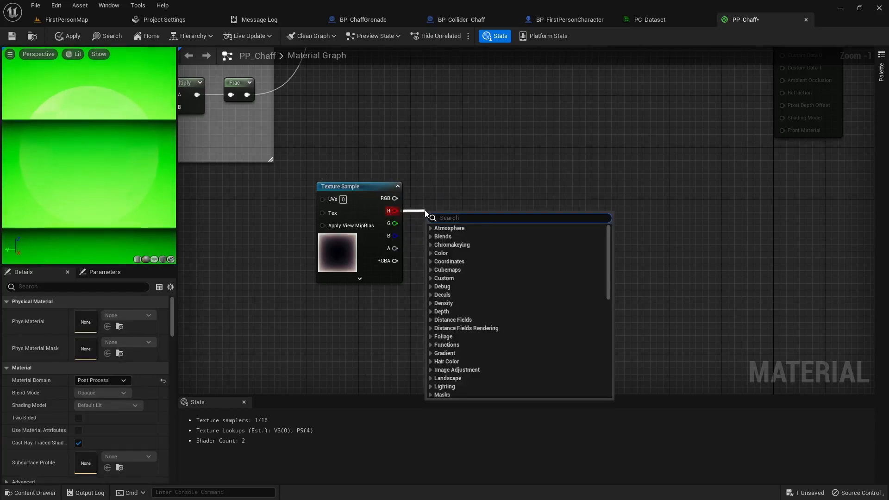
text(onem)
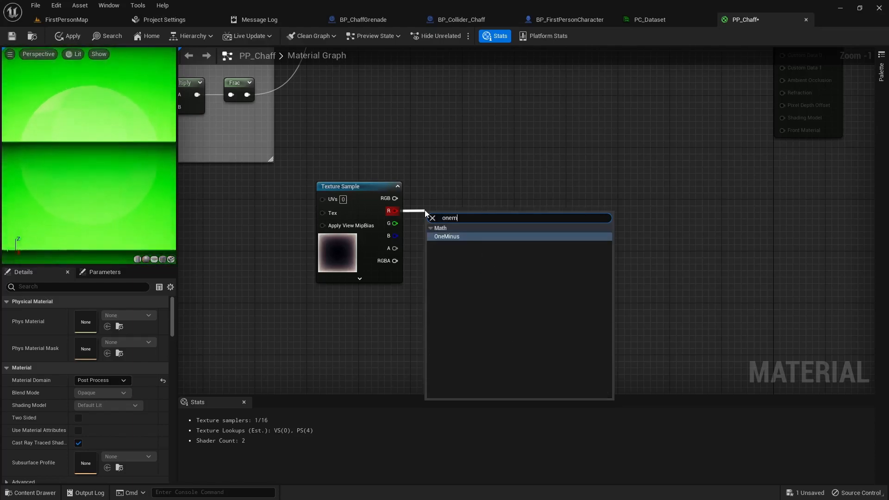
key(Return)
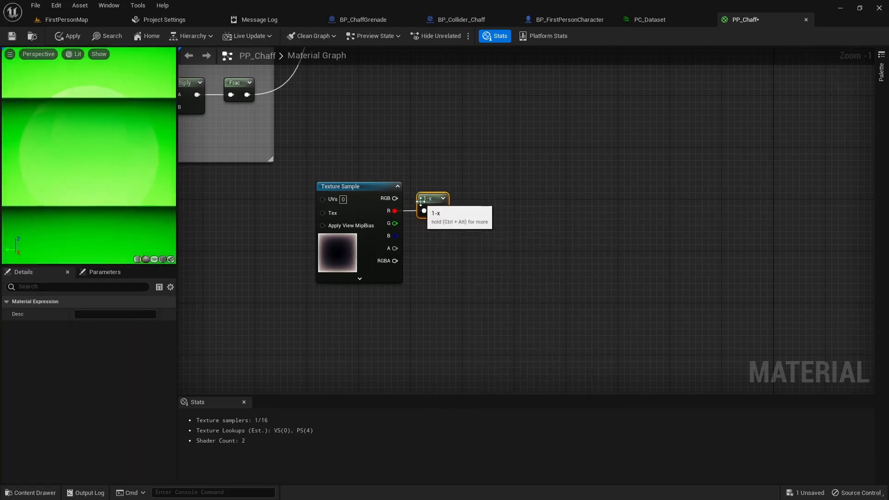
- Place a new Multiply node and wire the existing Multiply result into it
scroll(398, 178, down, 3)
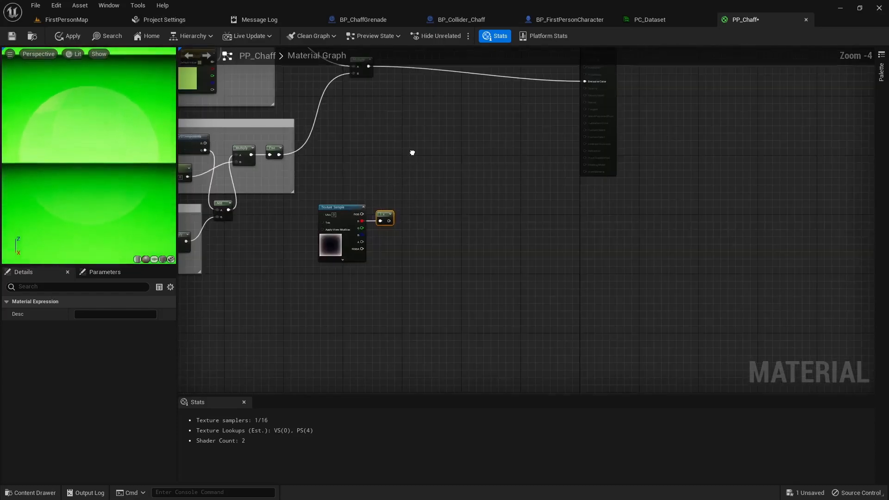
right_drag(391, 184, 366, 237)
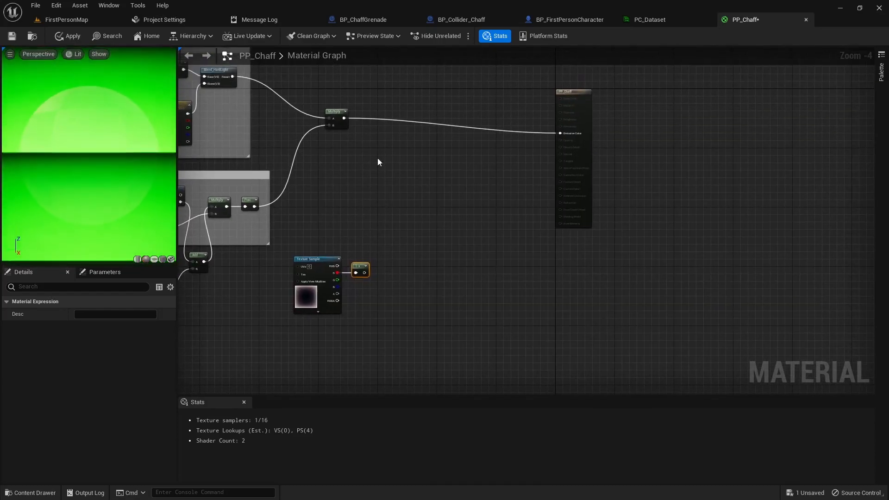
click(380, 131)
drag(398, 132, 374, 140)
drag(365, 272, 562, 136)
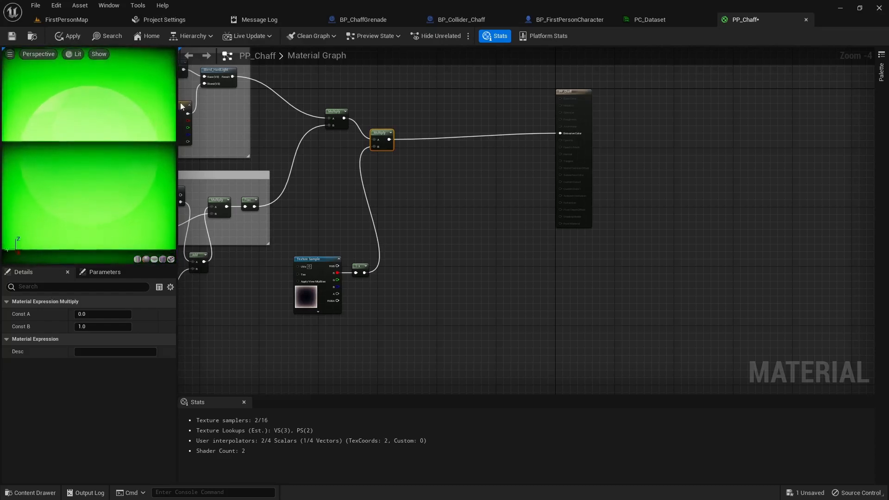
- Move the new Multiply beside the output and set the Color parameter to a duller green
drag(381, 131, 386, 113)
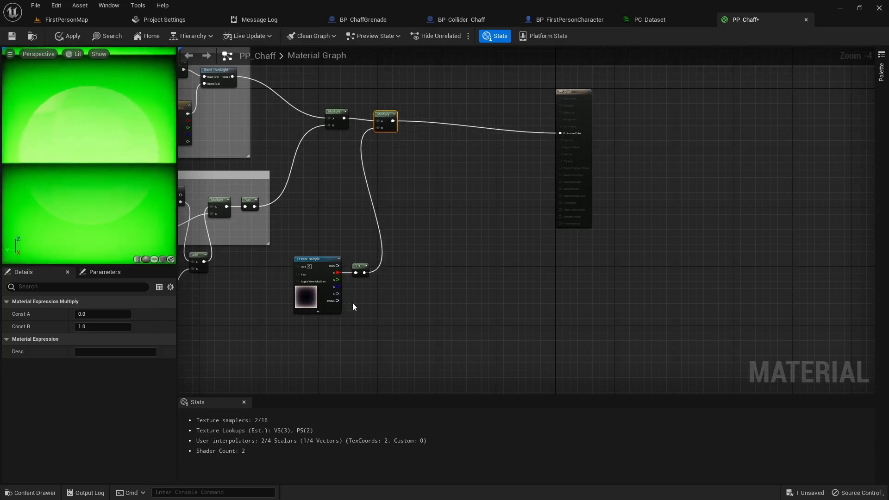
right_drag(290, 326, 344, 324)
click(245, 125)
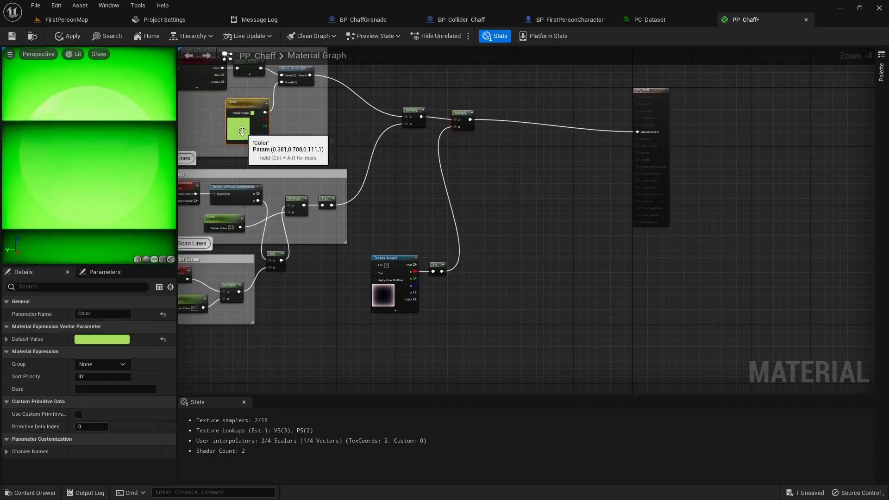
double_click(246, 125)
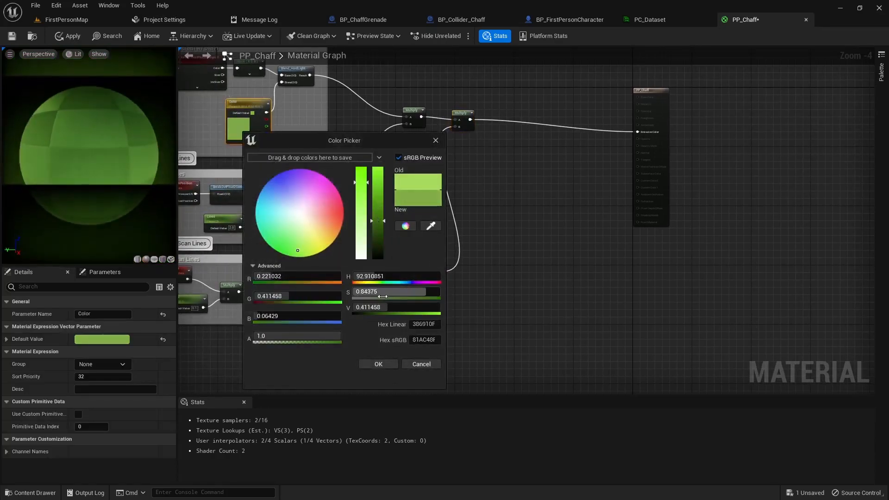
click(379, 363)
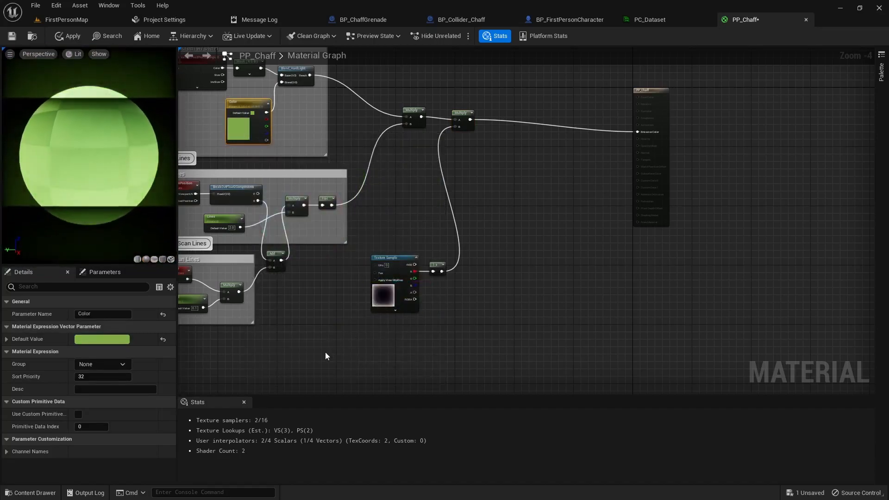
right_drag(255, 369, 304, 343)
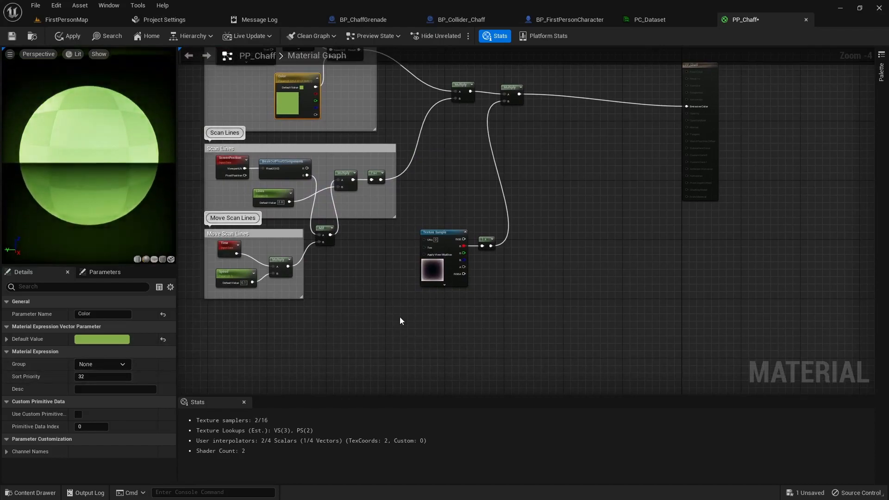
- Wrap the Texture Sample and 1-x nodes in a 'Border Color' comment and shift it left
drag(496, 226, 495, 227)
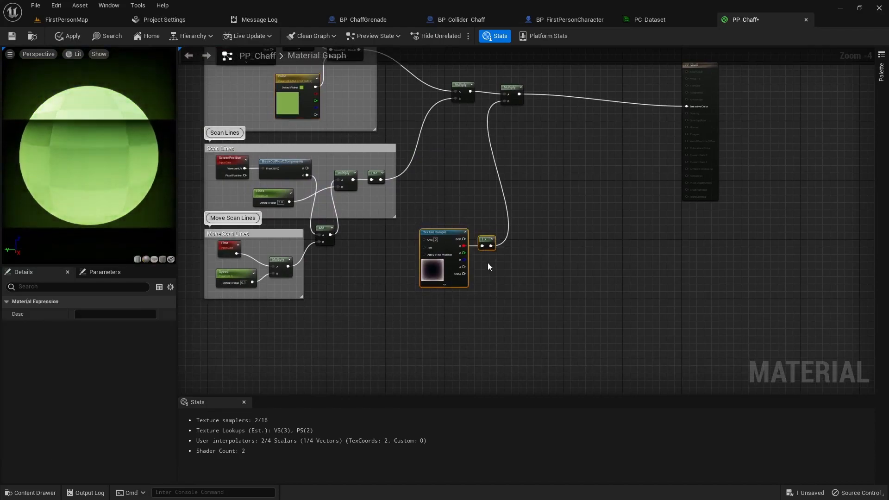
text(cBor)
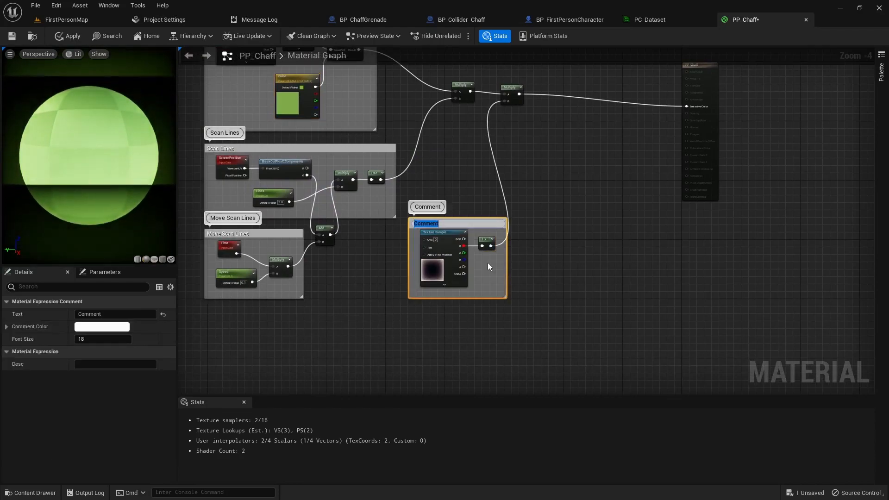
text(der Color)
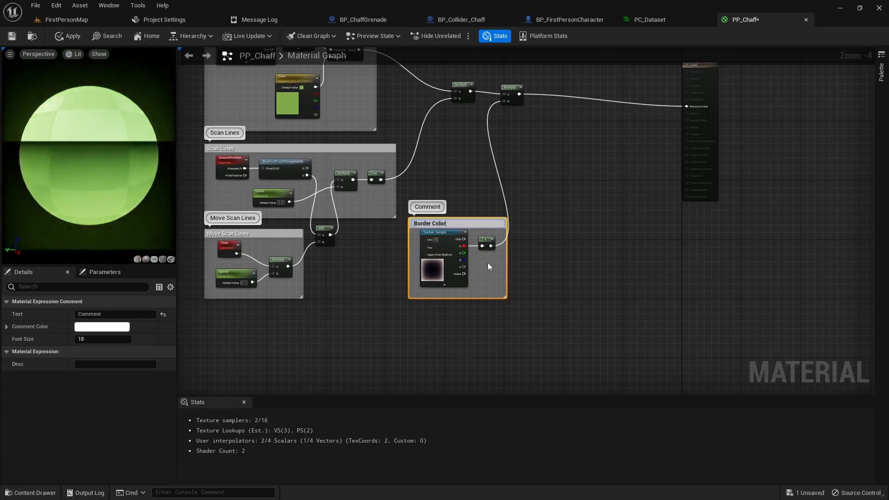
key(Return)
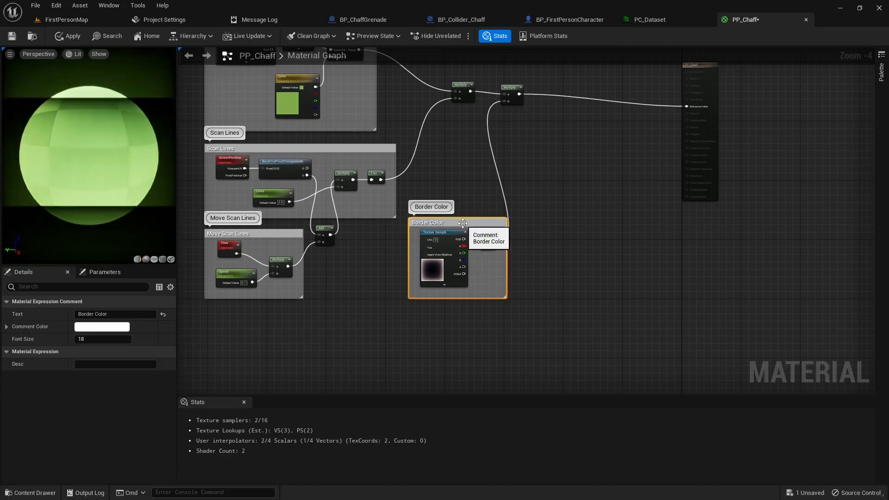
drag(463, 223, 455, 231)
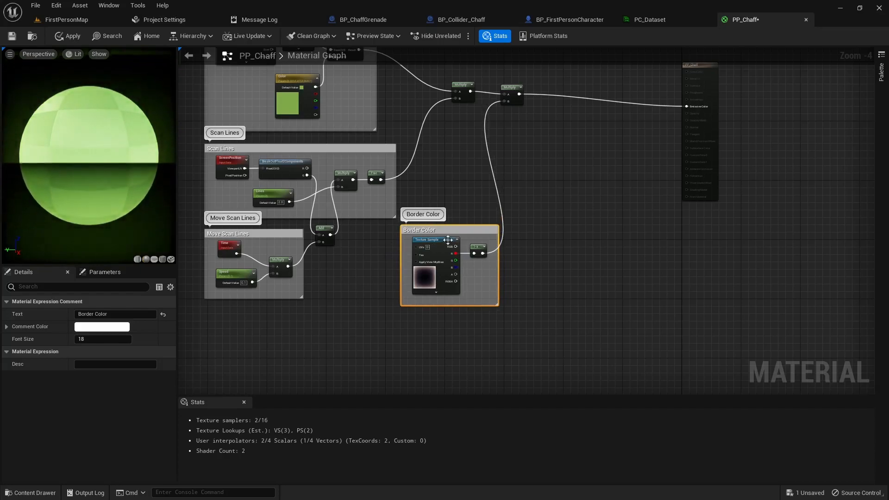
drag(462, 225, 429, 228)
click(312, 334)
right_drag(189, 345, 259, 297)
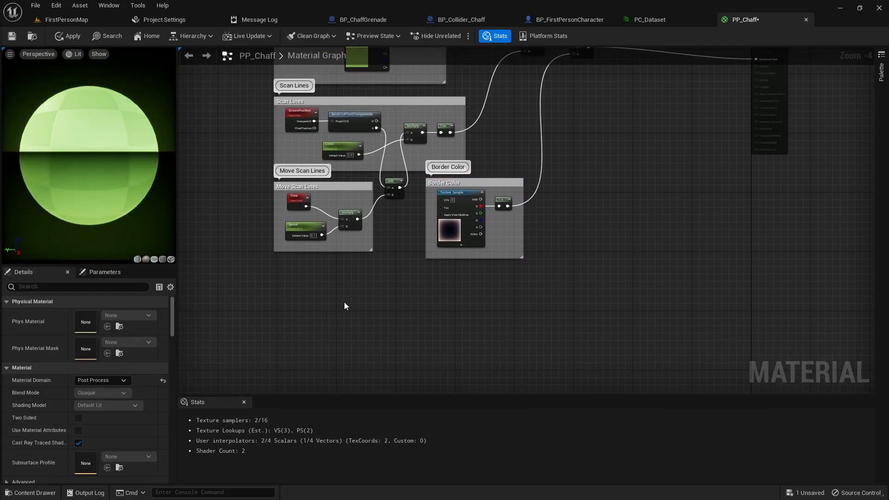
- Add a TextureCoordinate node in the empty space below the Border Color group
mouse_move(379, 313)
right_down()
mouse_move(360, 302)
mouse_move(387, 304)
right_up()
scroll(341, 302, up, 2)
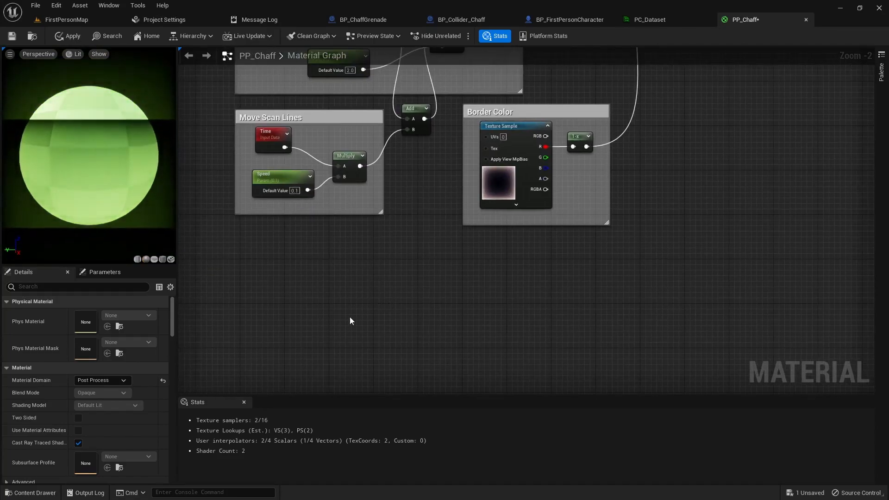
right_click(248, 249)
text(tex)
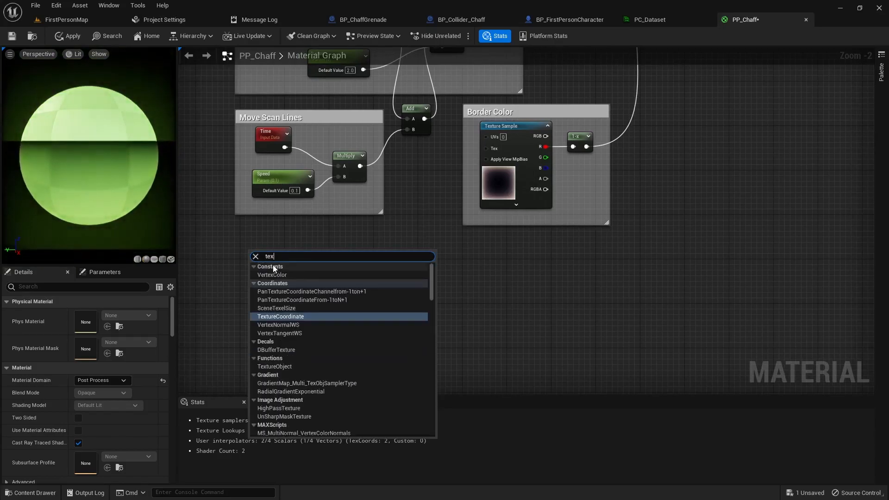
click(283, 317)
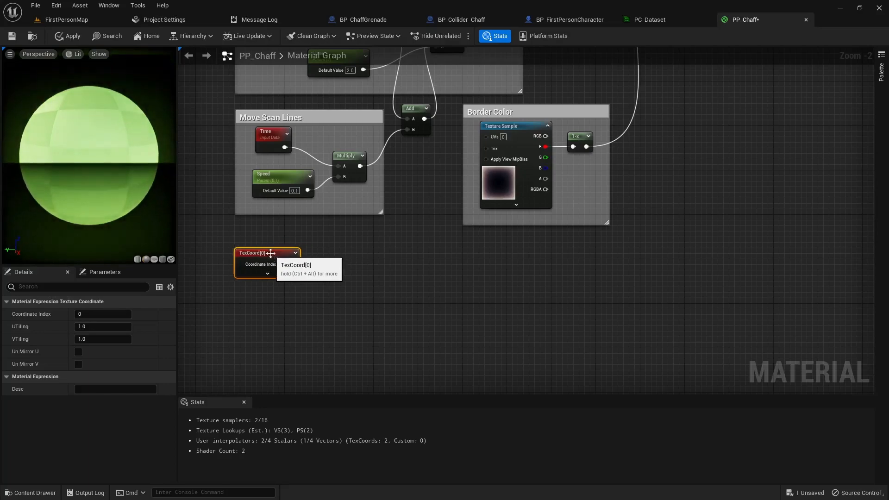
- Add a Panner below TexCoord[0] and wire TexCoord[0] into its Coordinate input
click(332, 302)
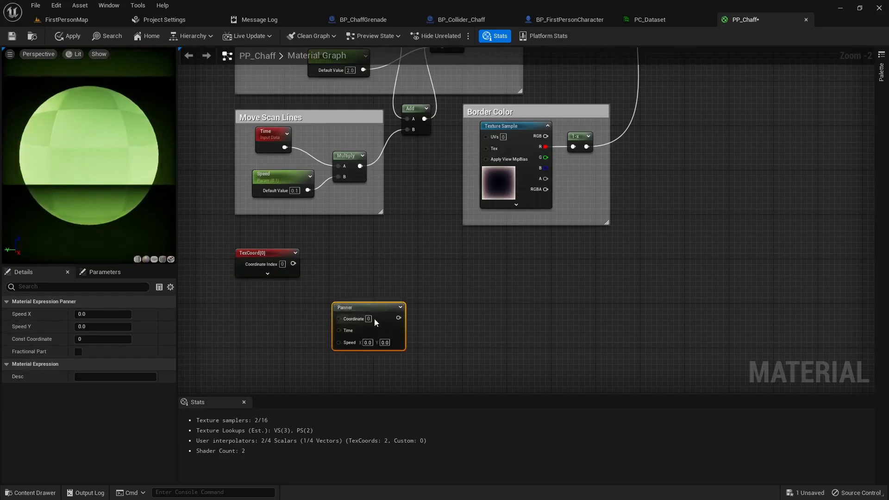
drag(352, 309, 368, 317)
right_drag(448, 329, 410, 303)
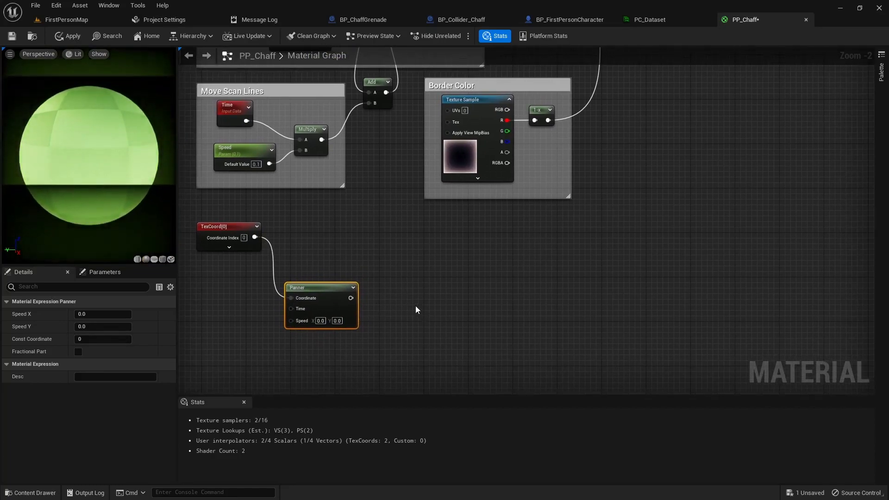
key(ctrl+space)
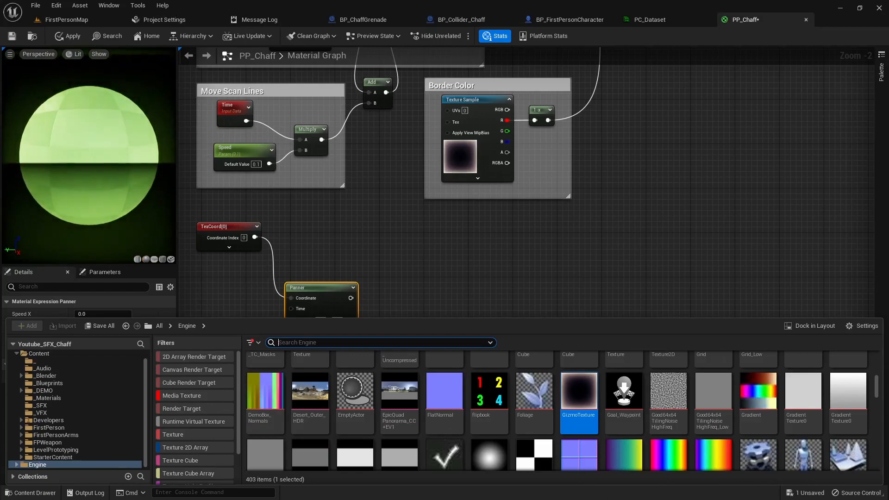
- Drag the Engine texture T_Sky_Stars into the graph as a Texture Sample
scroll(586, 431, down, 3)
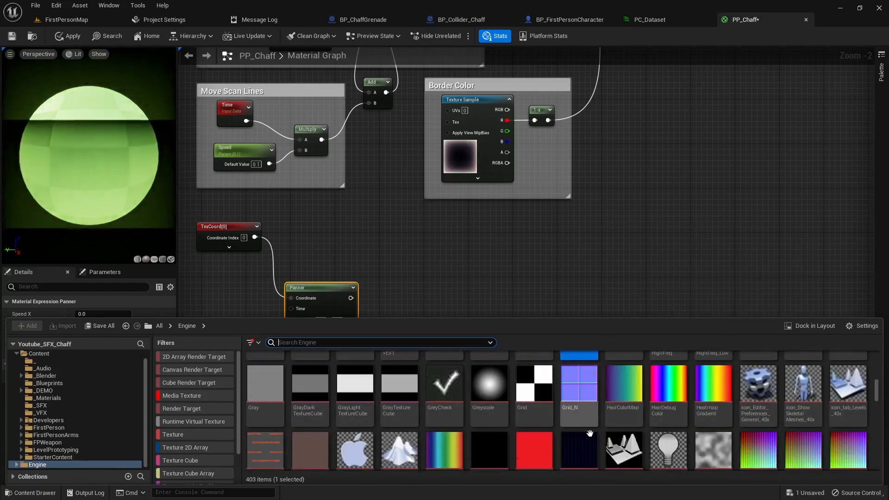
scroll(586, 432, down, 12)
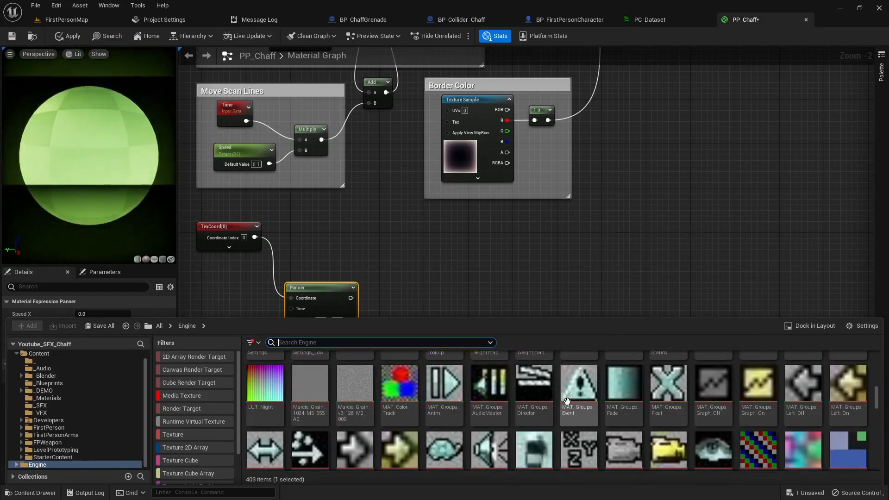
scroll(567, 401, down, 4)
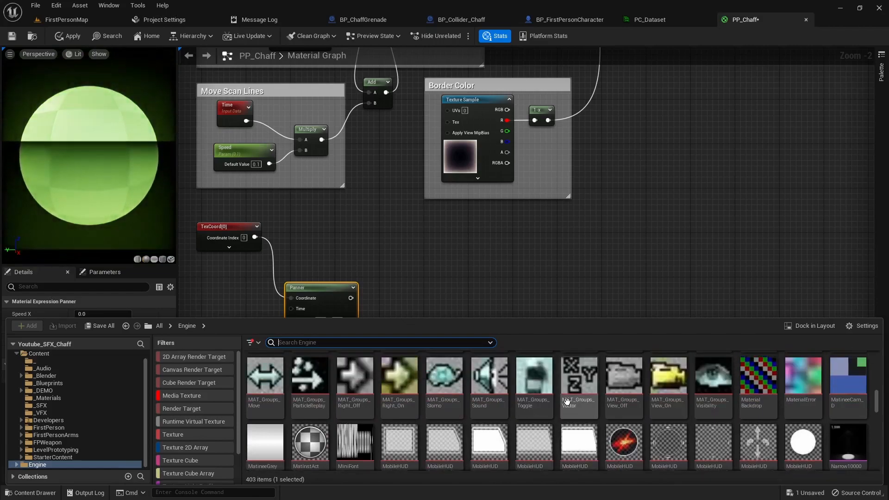
scroll(565, 403, down, 6)
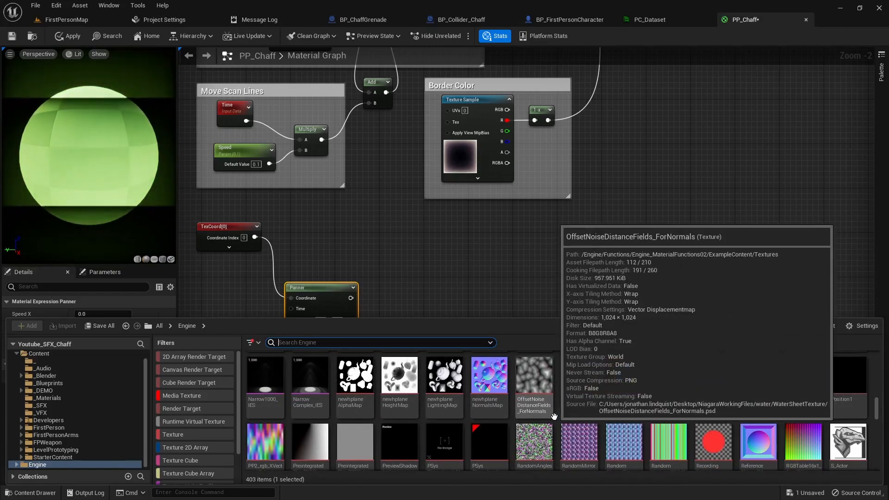
scroll(554, 416, down, 2)
scroll(560, 406, down, 10)
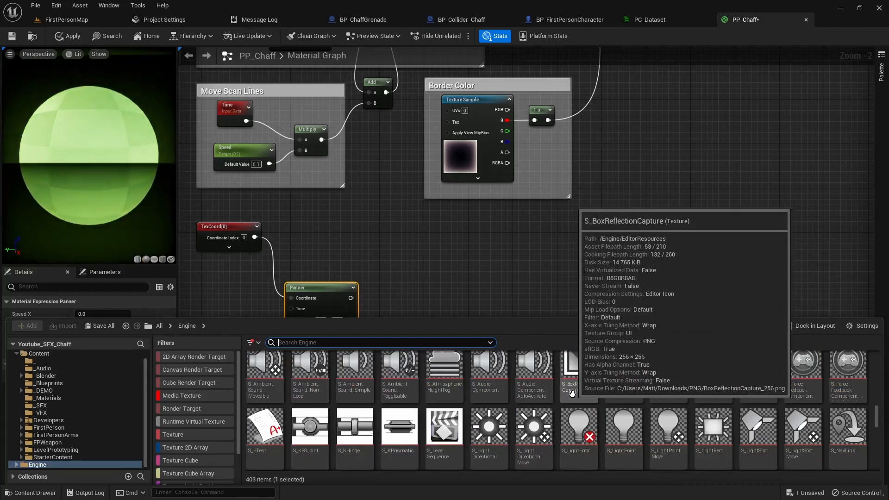
scroll(579, 403, down, 2)
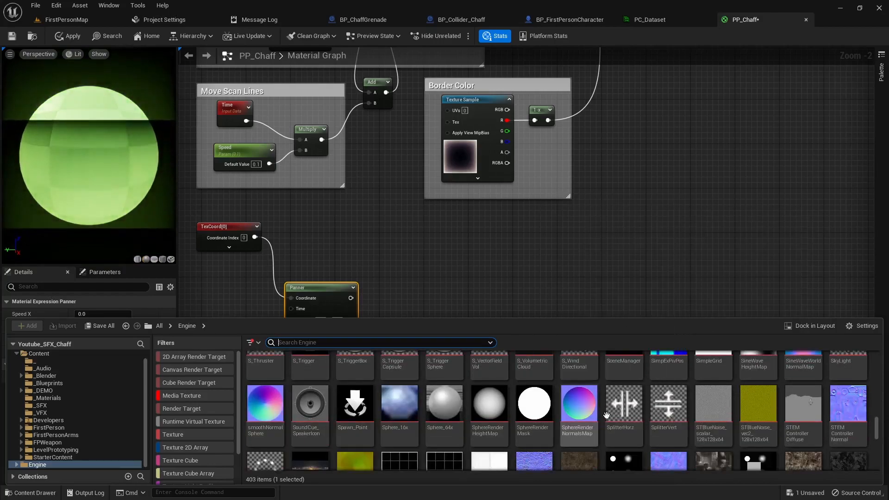
scroll(691, 393, down, 1)
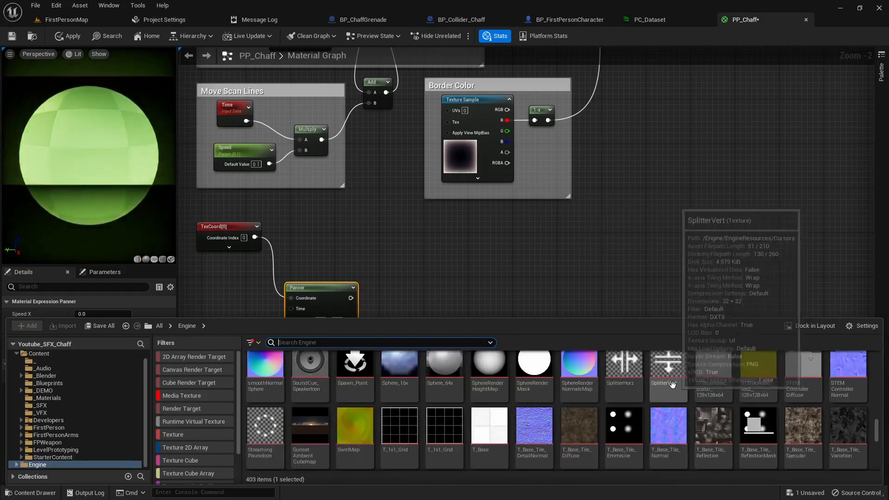
scroll(674, 386, down, 3)
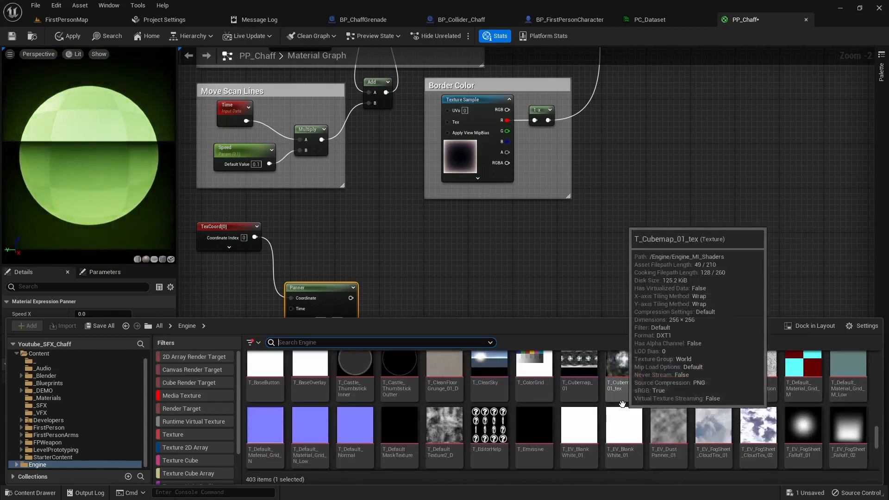
scroll(622, 404, down, 8)
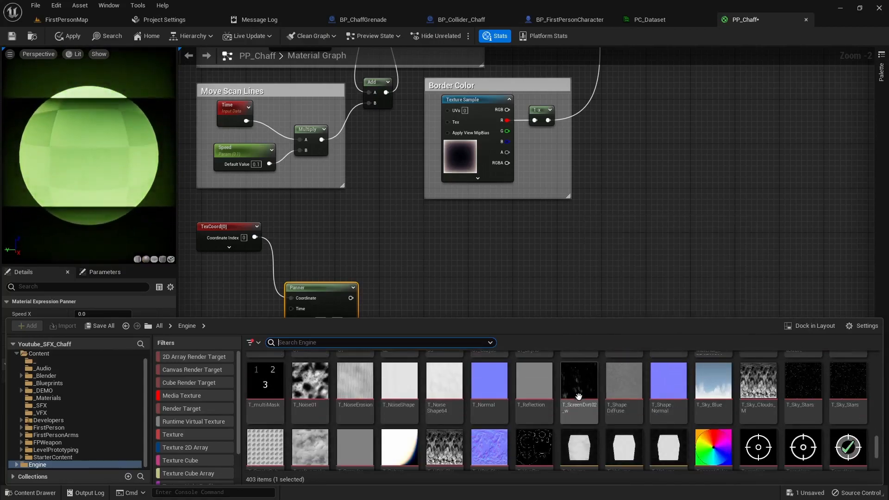
mouse_move(855, 386)
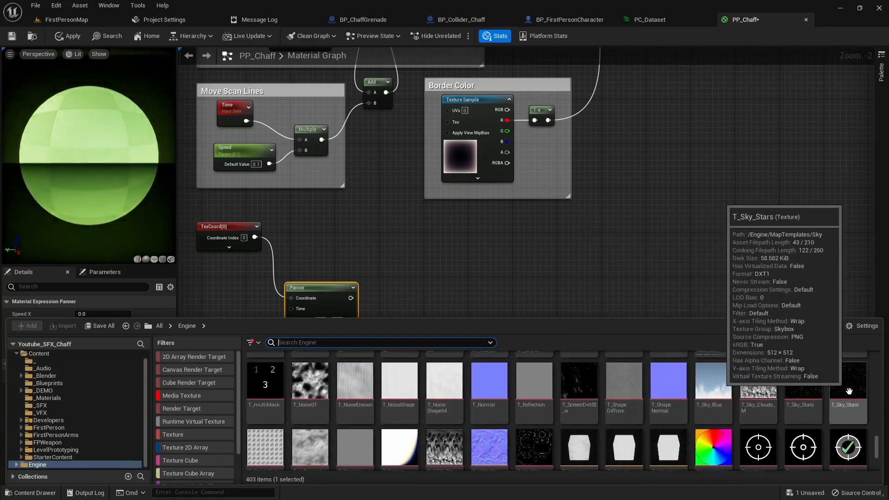
drag(855, 385, 543, 241)
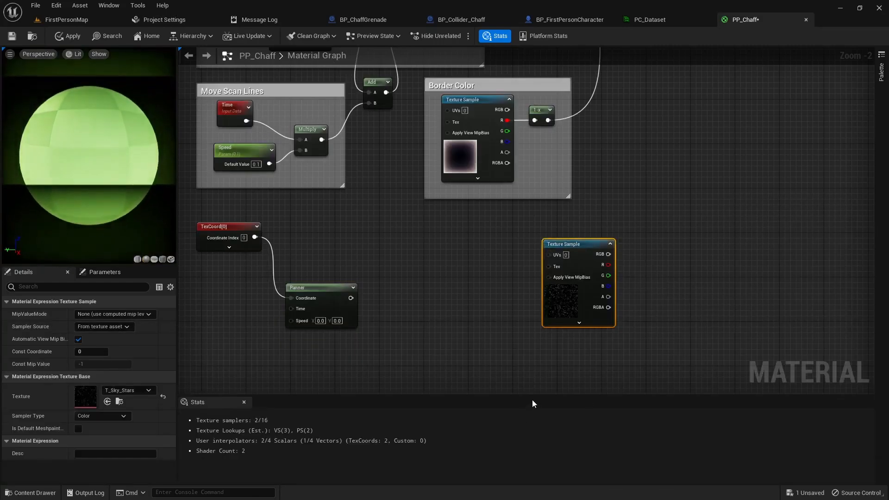
- Add the water_n normal map as a Texture Sample and place it next to the Panner
key(ctrl+space)
mouse_move(732, 413)
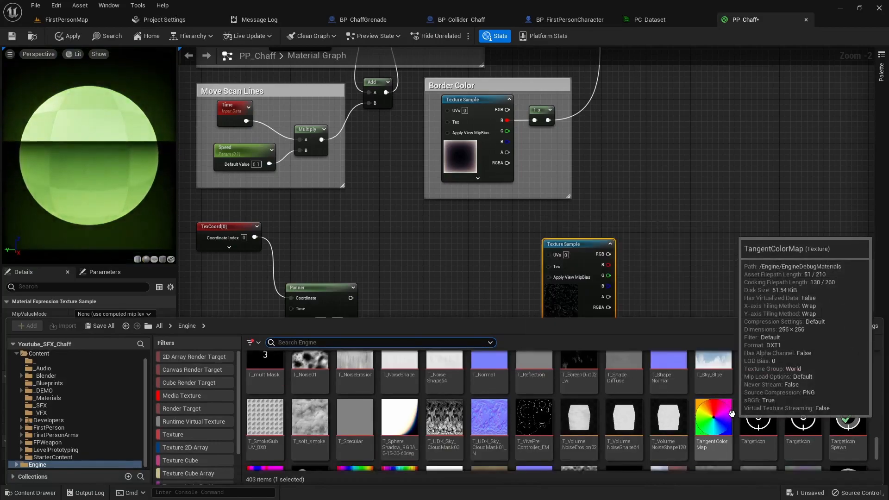
scroll(732, 413, down, 10)
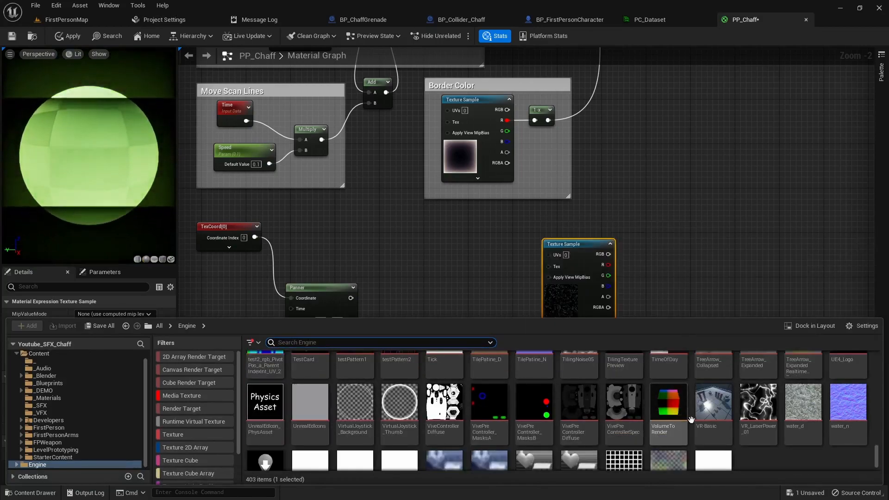
mouse_move(854, 411)
drag(854, 412, 407, 254)
right_drag(547, 361, 524, 242)
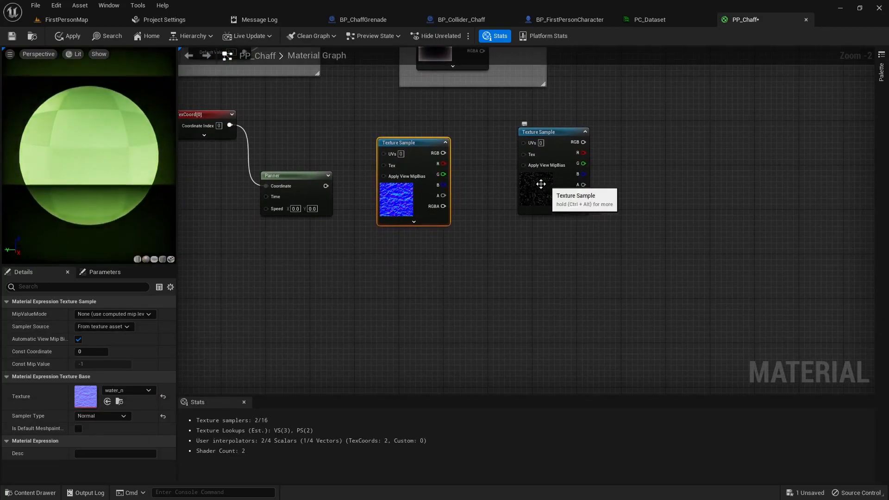
drag(423, 144, 395, 183)
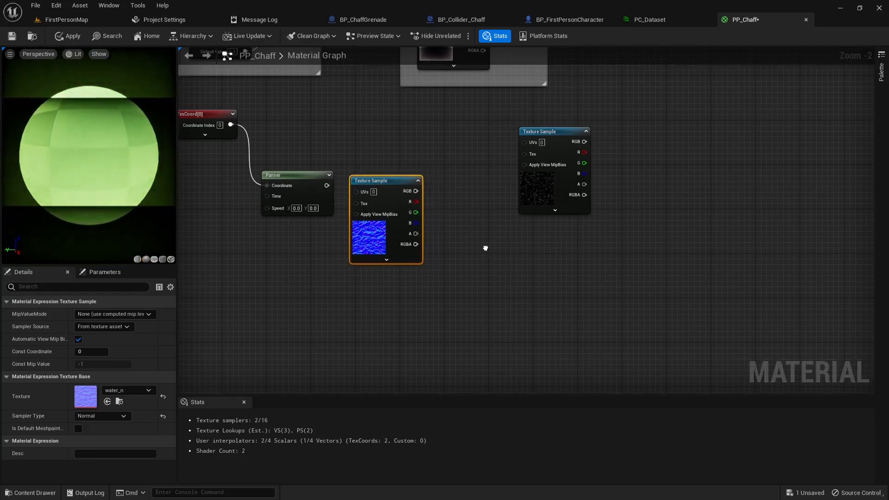
scroll(485, 249, down, 2)
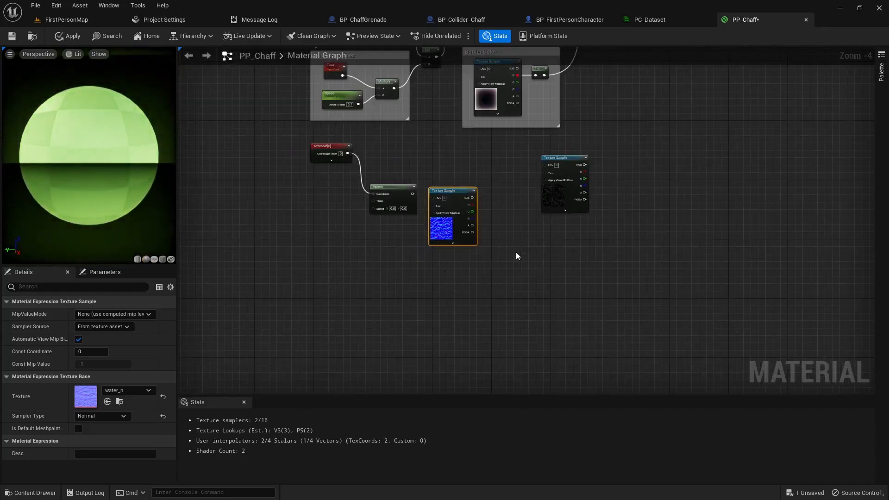
- Rearrange the T_Sky_Stars and water_n samples and add an R,G ComponentMask off water_n's colour
drag(567, 162, 635, 146)
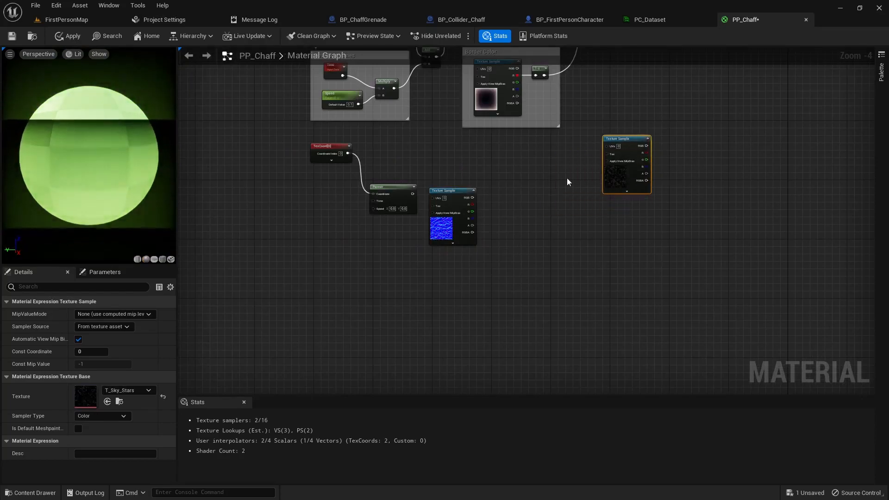
scroll(415, 230, up, 2)
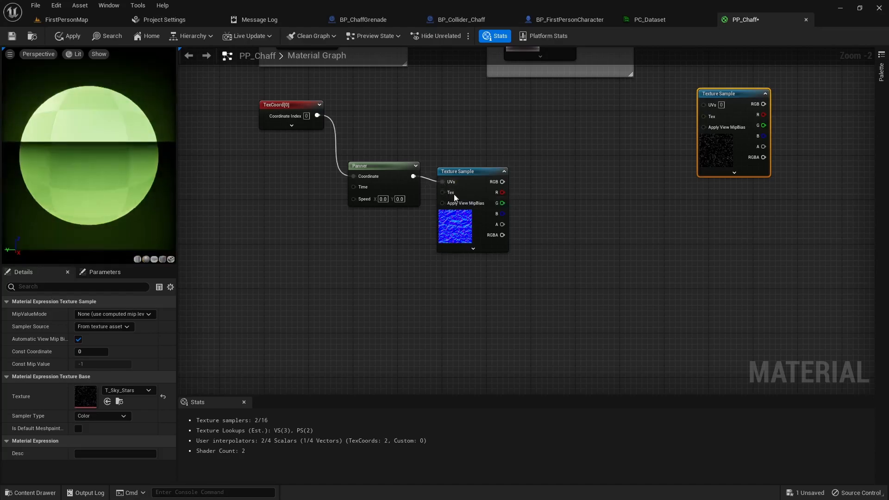
right_drag(543, 213, 476, 192)
drag(412, 153, 461, 161)
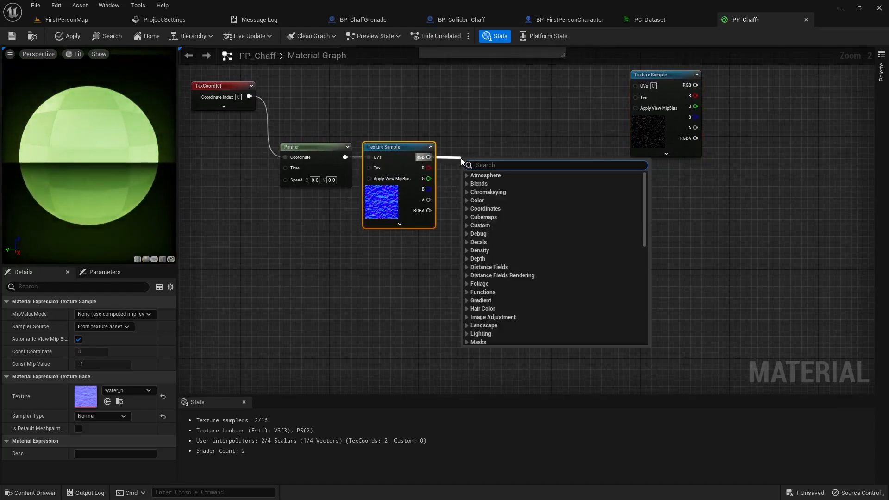
text(mask)
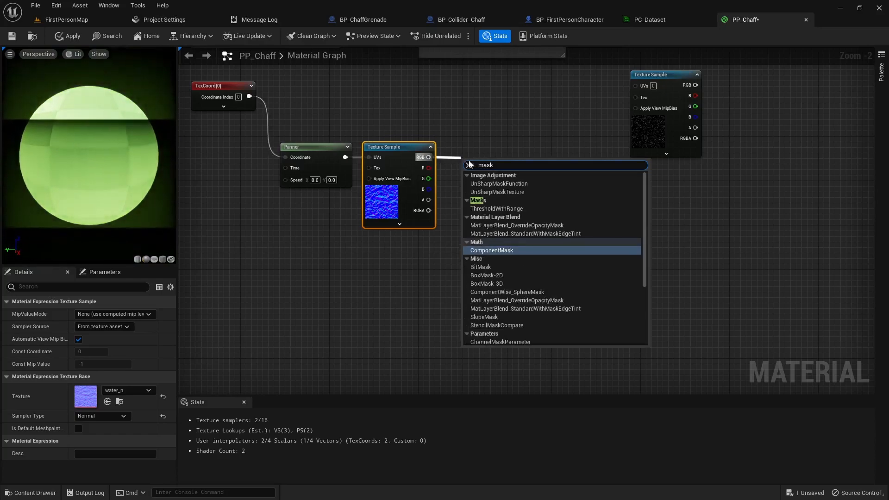
click(492, 251)
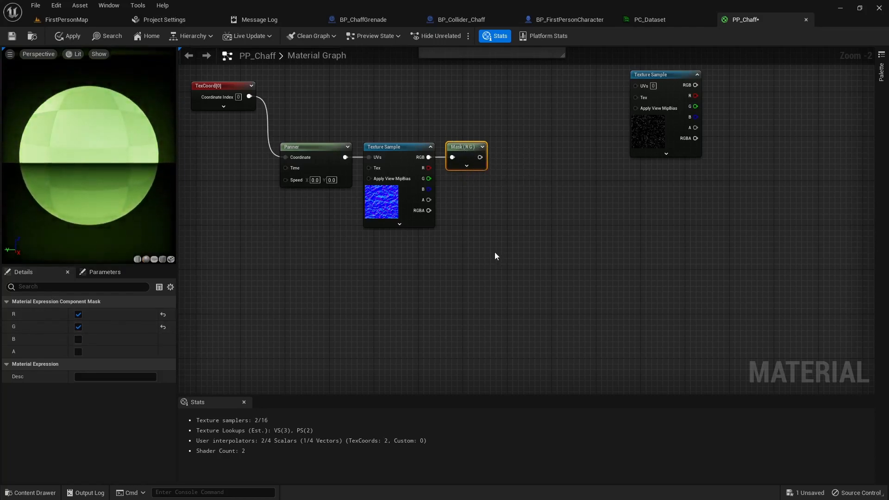
- Add a Multiply after the mask with its B constant set to 0.01
right_drag(488, 243, 430, 255)
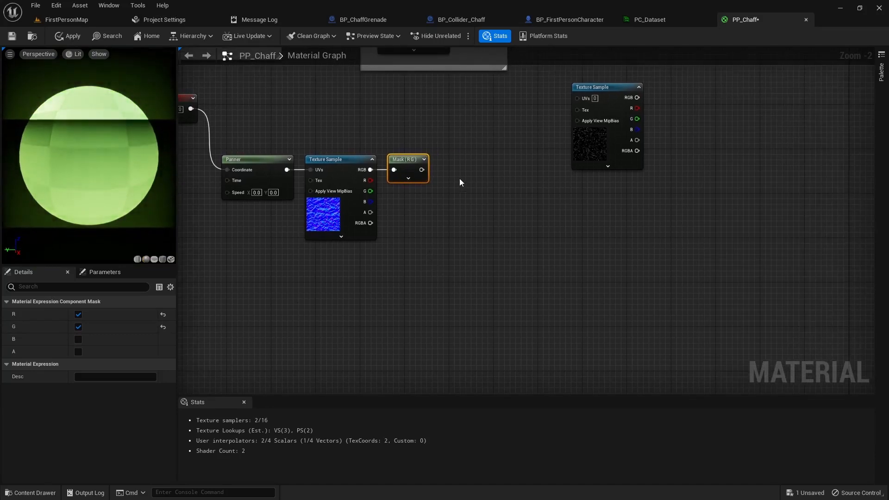
click(460, 175)
drag(468, 163, 449, 170)
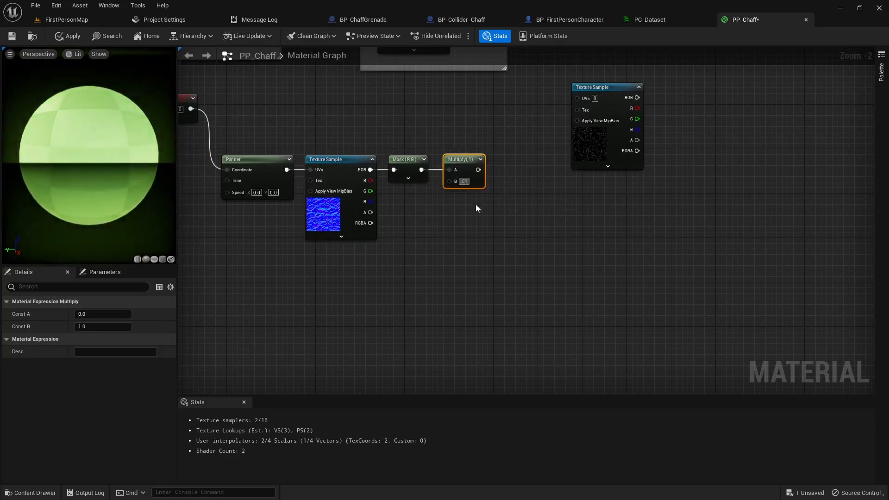
key(Return)
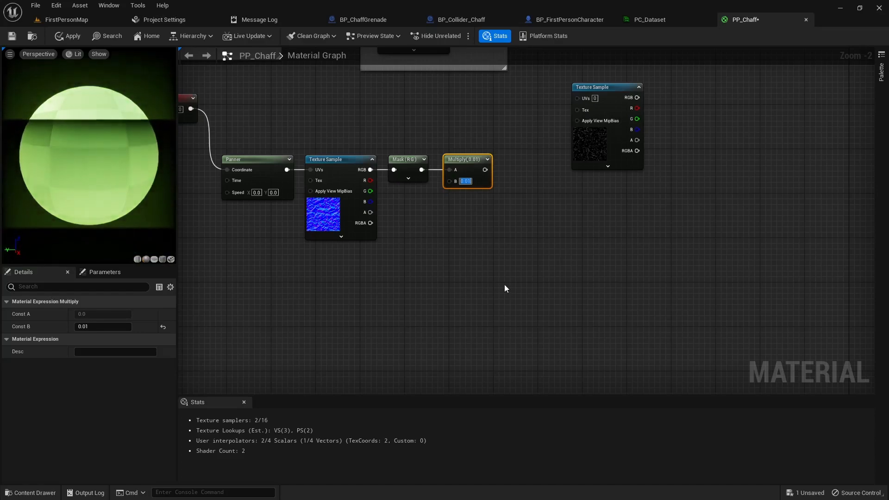
scroll(505, 285, down, 1)
- Add an Add node taking texture coordinates in A and the 0.01-scaled normal in B
drag(567, 132, 607, 133)
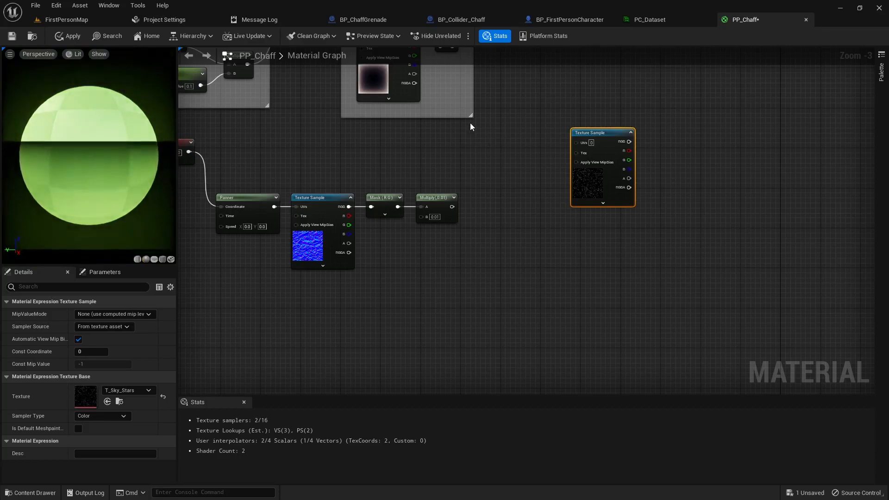
click(473, 136)
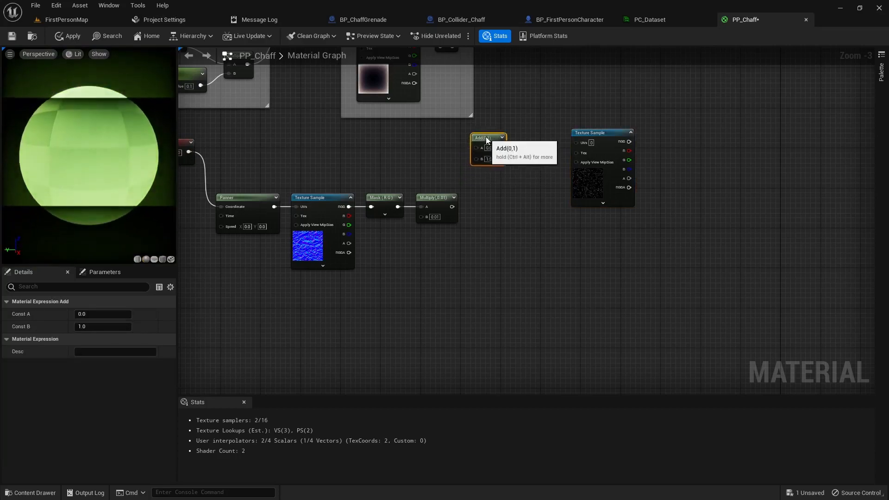
drag(193, 152, 423, 151)
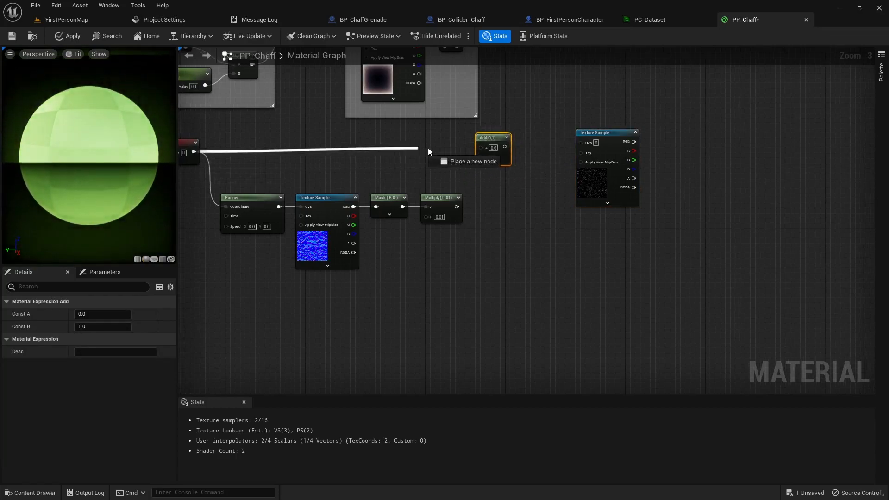
drag(456, 207, 482, 147)
- Pan the Add result with a second Panner driving T_Sky_Stars' UVs
right_drag(522, 191, 469, 183)
drag(548, 126, 599, 127)
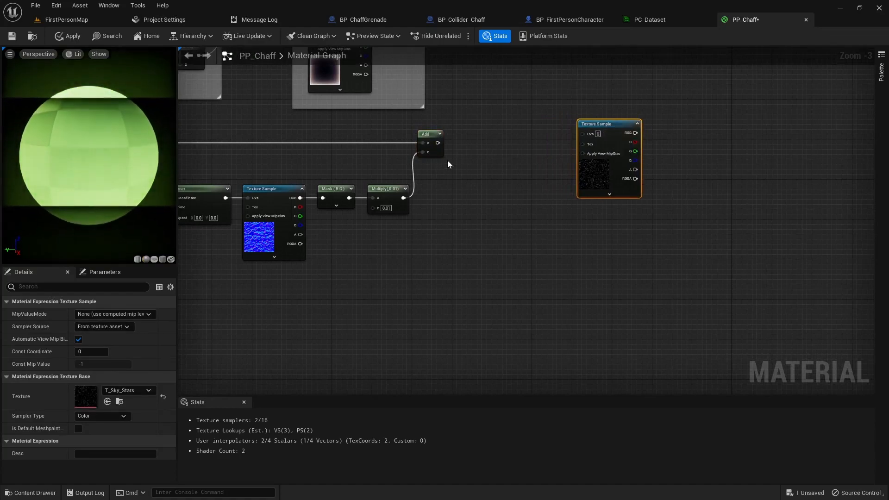
click(486, 147)
drag(501, 148, 482, 135)
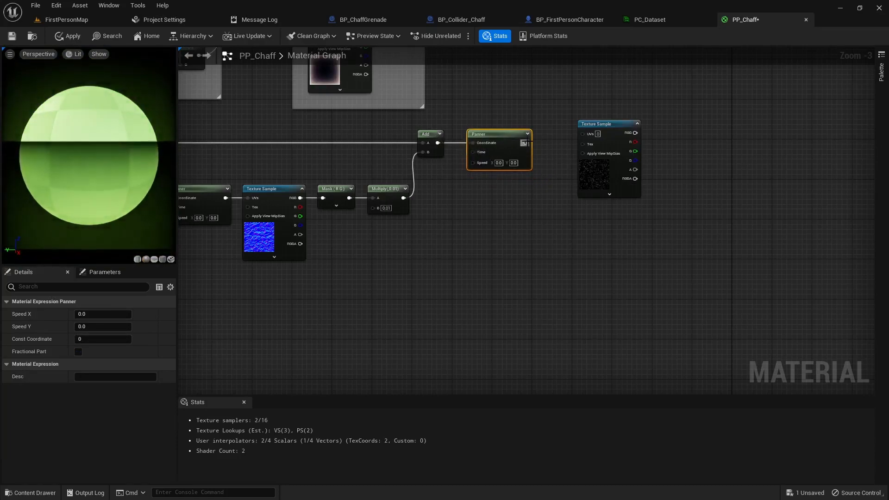
drag(587, 137, 584, 137)
scroll(486, 224, down, 3)
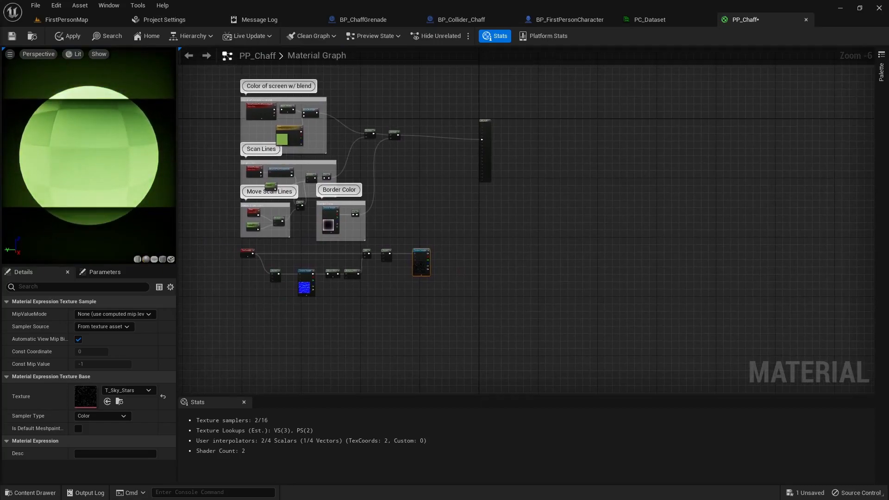
- Add an Add node summing the scan-line Multiply result with T_Sky_Stars' colour
click(419, 181)
scroll(422, 182, up, 1)
right_drag(427, 181, 422, 216)
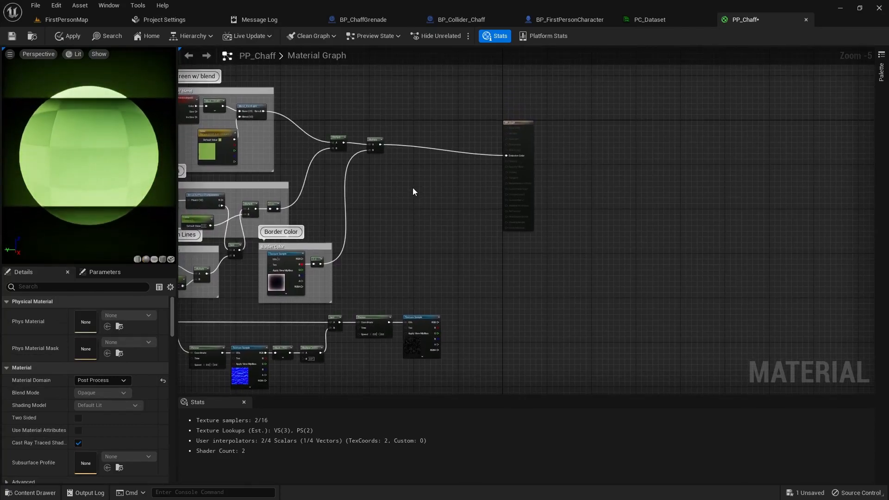
click(406, 163)
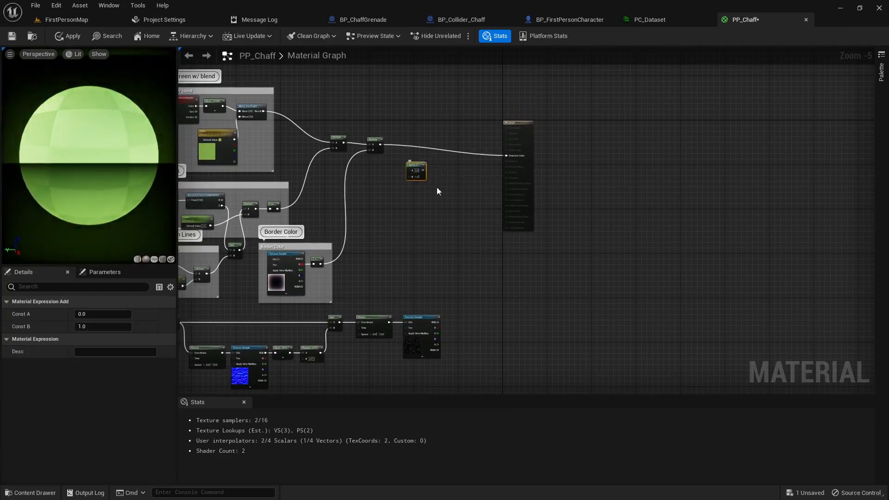
drag(417, 171, 452, 173)
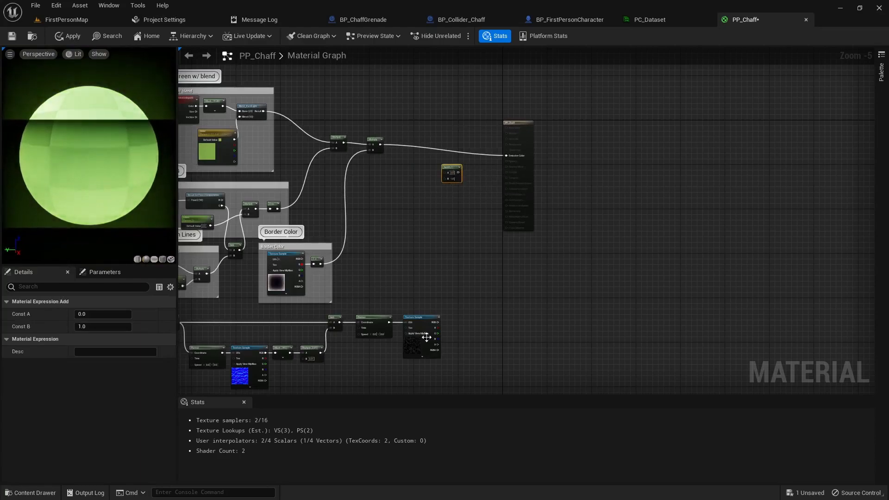
drag(438, 323, 445, 180)
drag(381, 145, 506, 155)
drag(448, 169, 440, 144)
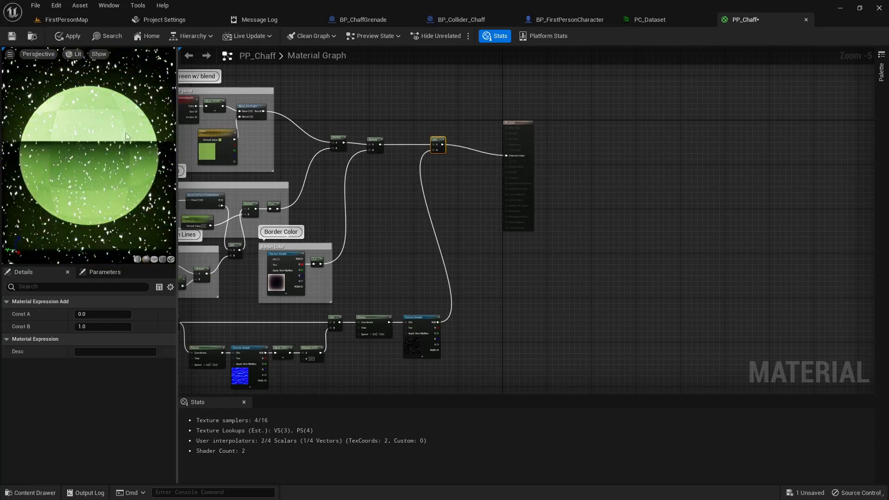
- Marquee-select the lower water-normal node chain and move it to the left
click(479, 347)
right_drag(479, 347, 377, 252)
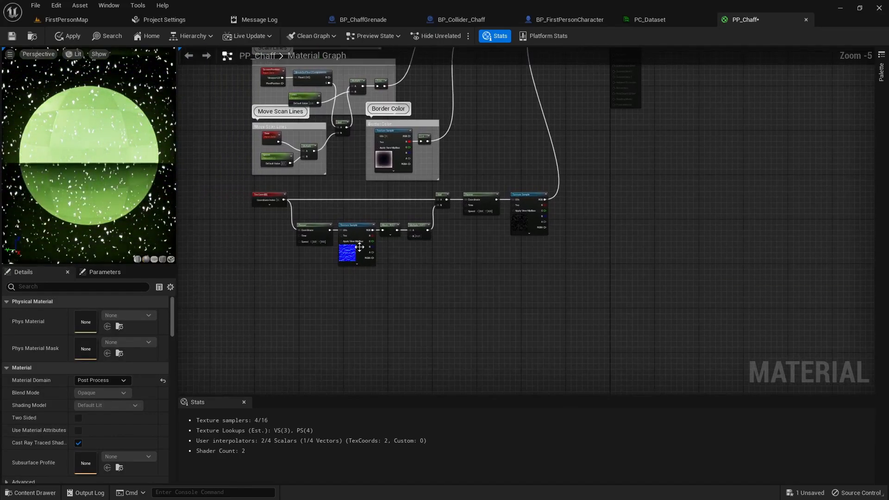
drag(239, 185, 550, 292)
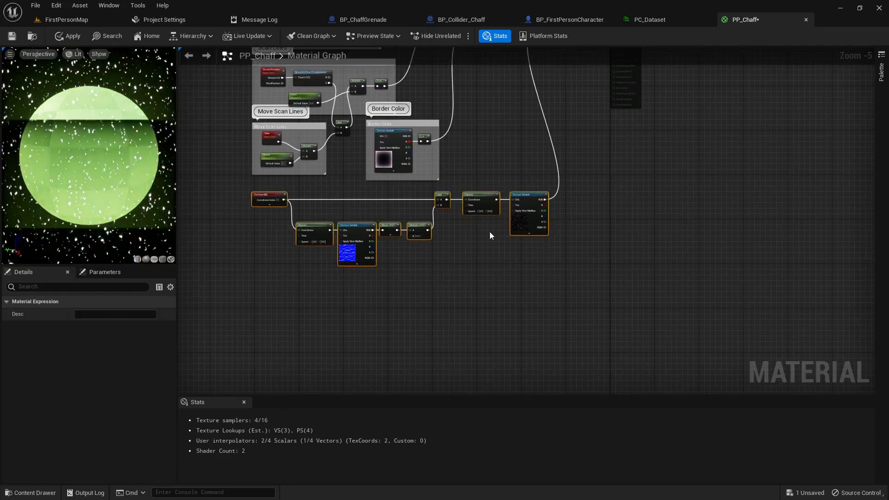
drag(521, 197, 465, 209)
scroll(387, 252, up, 1)
right_drag(400, 310, 434, 277)
click(386, 292)
scroll(403, 292, up, 1)
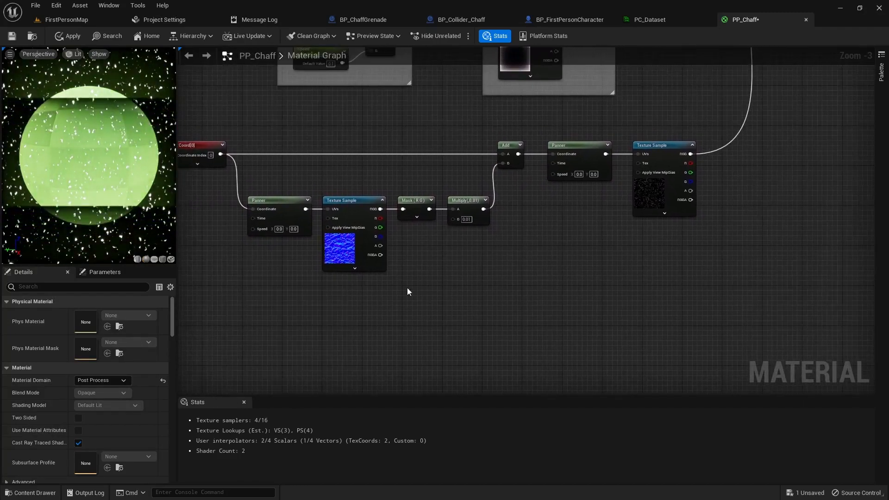
- Set the water_n Panner's Speed X and Speed Y to 0.1
click(287, 204)
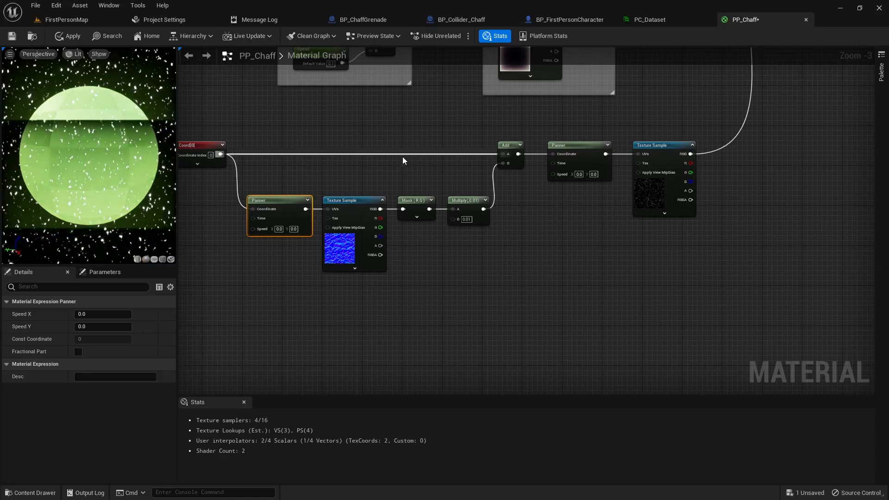
scroll(261, 232, up, 1)
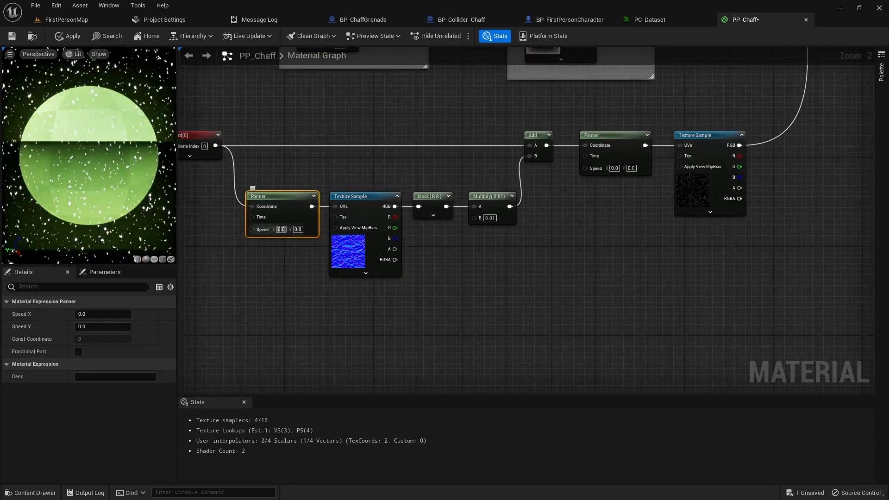
click(281, 229)
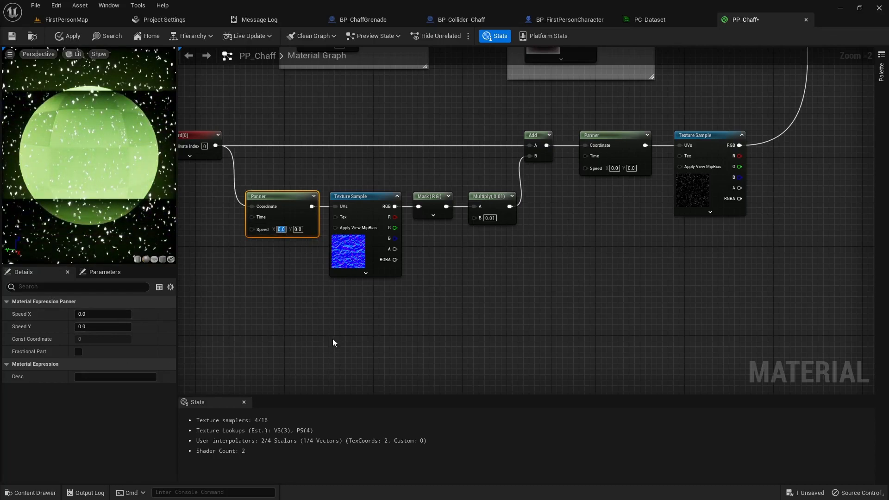
click(290, 246)
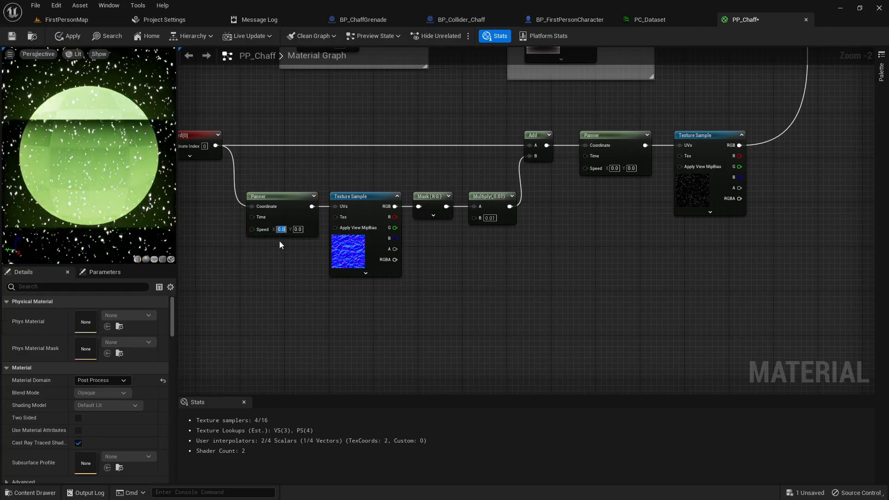
text(0.1)
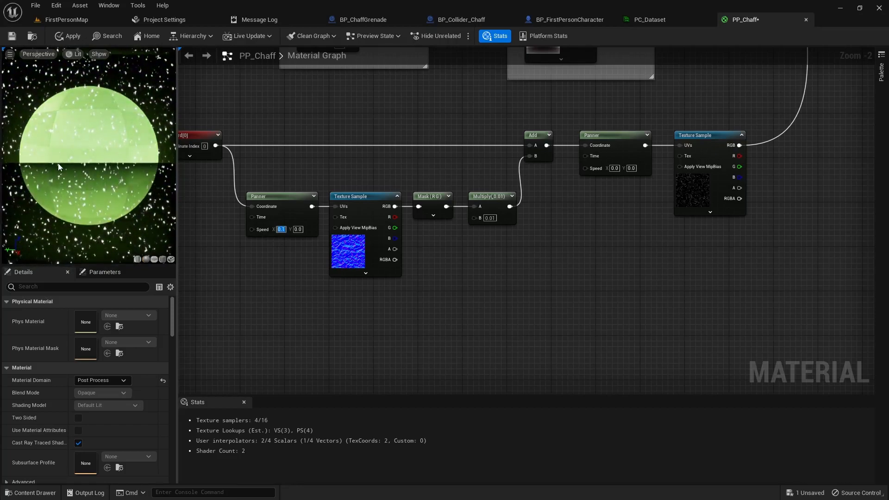
click(300, 230)
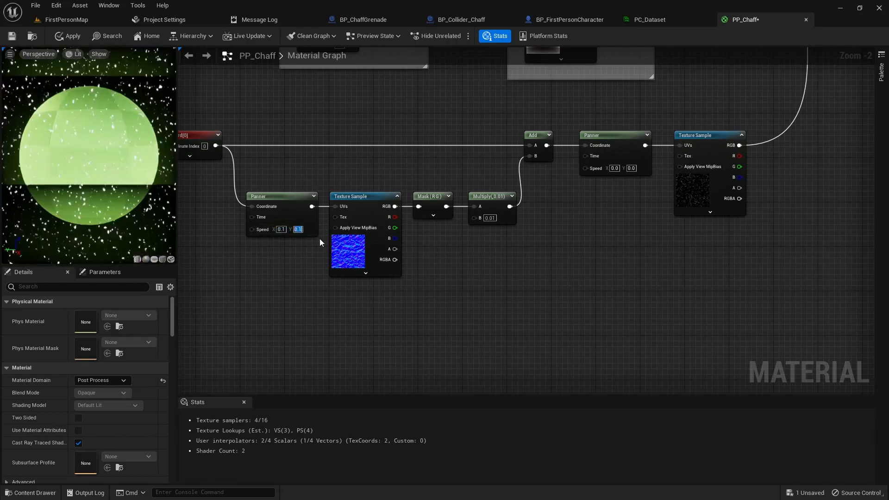
text(1)
key(Return)
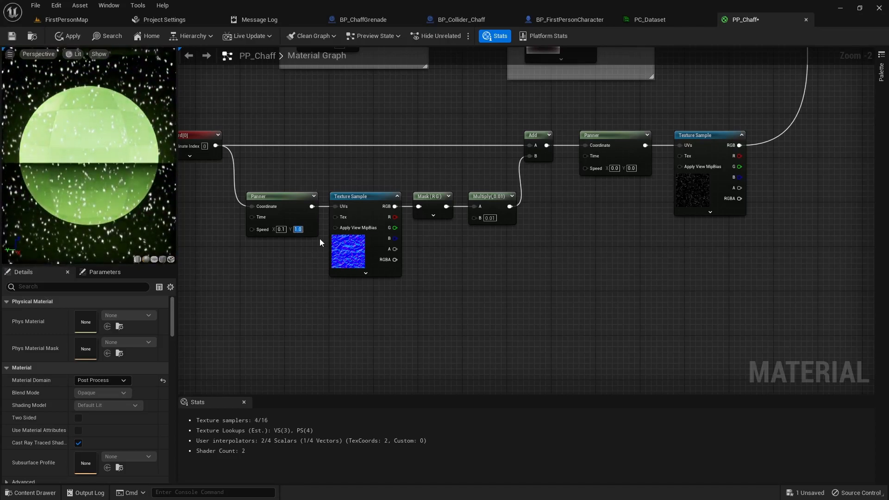
text(0.1)
key(Return)
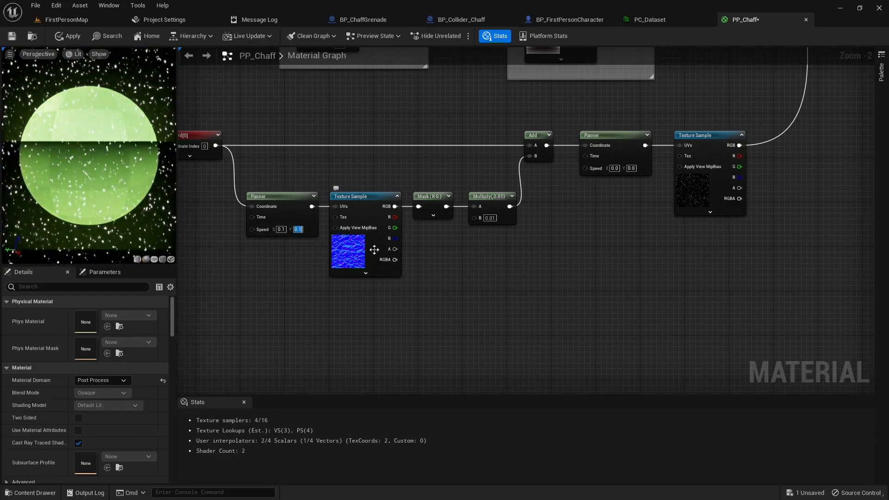
right_drag(523, 281, 448, 291)
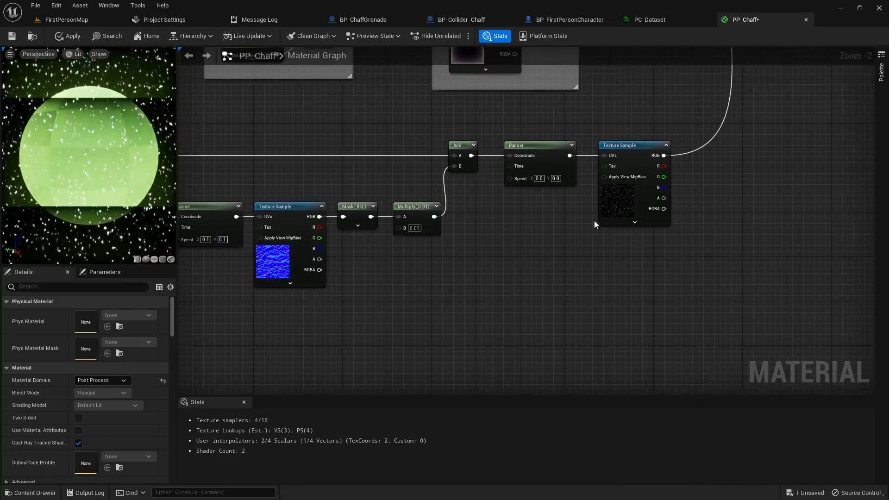
- Enter a star pan X speed of 0.5, then set the star Panner's Speed X to 1
click(637, 162)
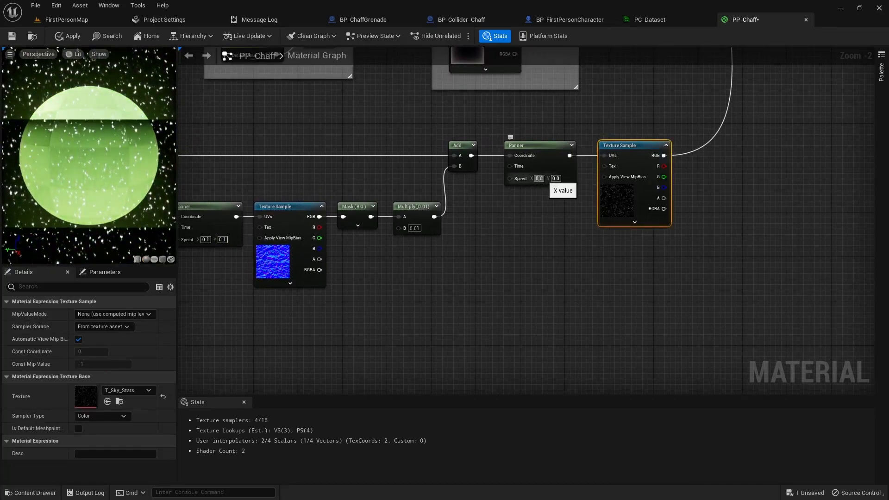
text(0.5)
key(Return)
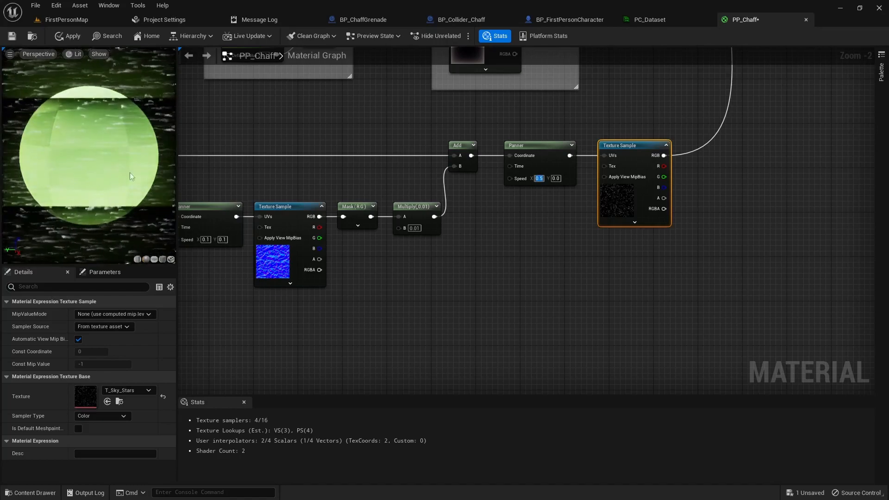
click(546, 162)
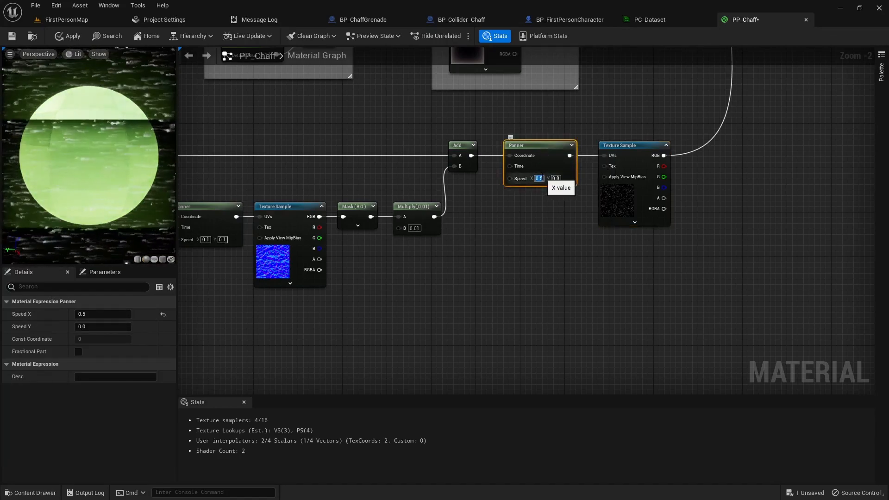
text(1)
key(Return)
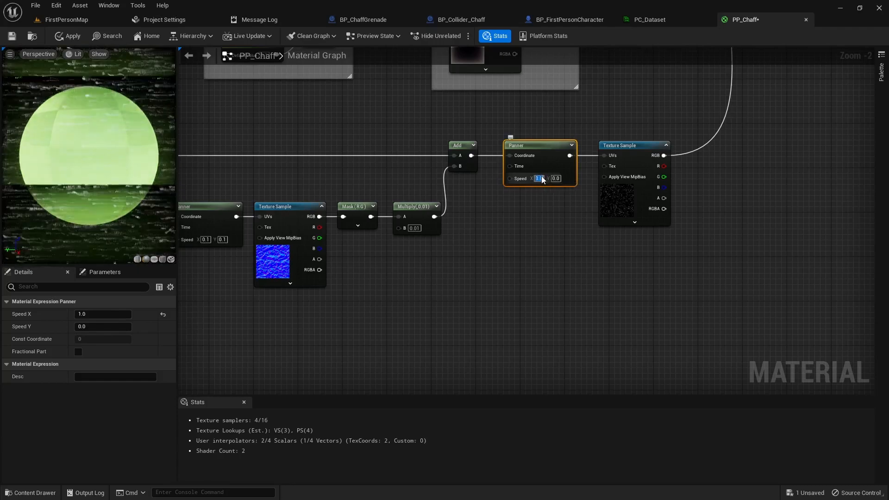
- Test Panner Speed X values of 10, 100 and 1000, then settle on 0.5
text(10)
key(Return)
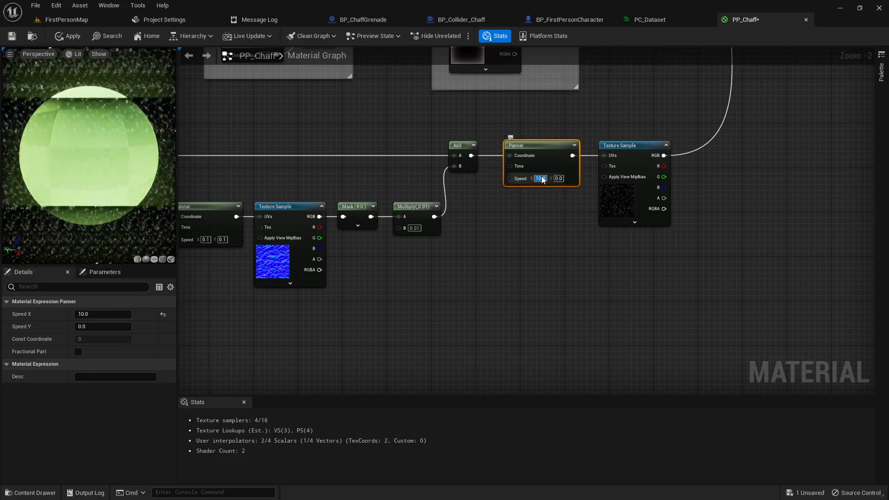
text(100)
key(Return)
text(1000)
key(Return)
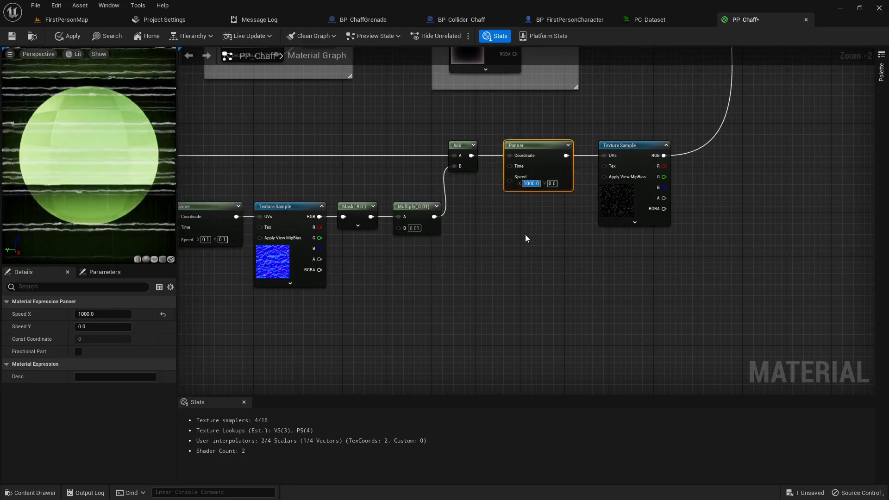
text(0.5)
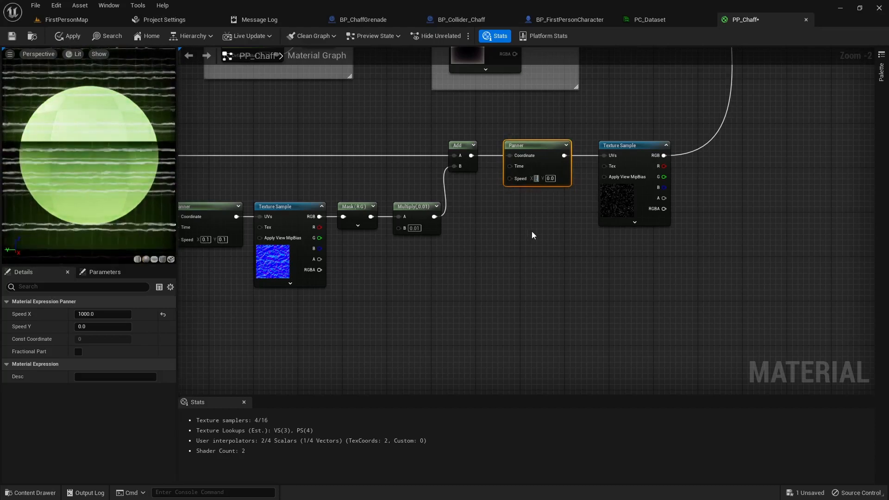
key(Return)
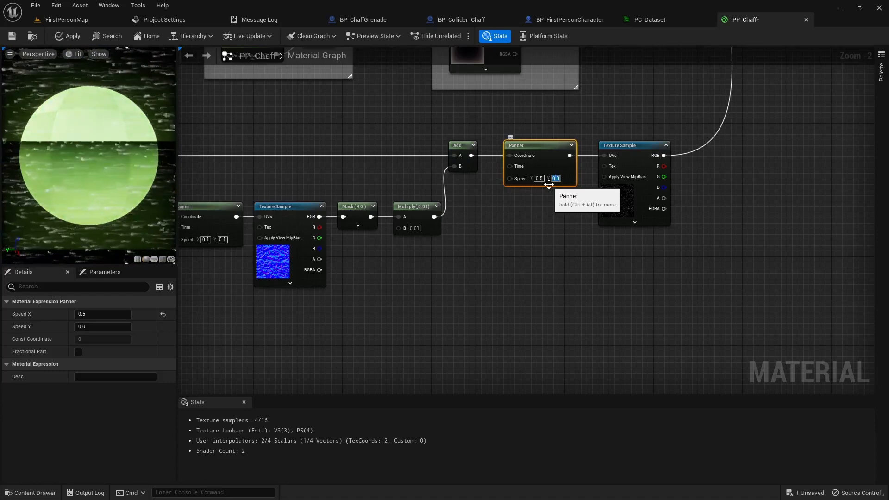
- Set the TexCoord[0] node's UTiling to 0.0, flattening the stars into horizontal bands
right_drag(310, 318, 402, 329)
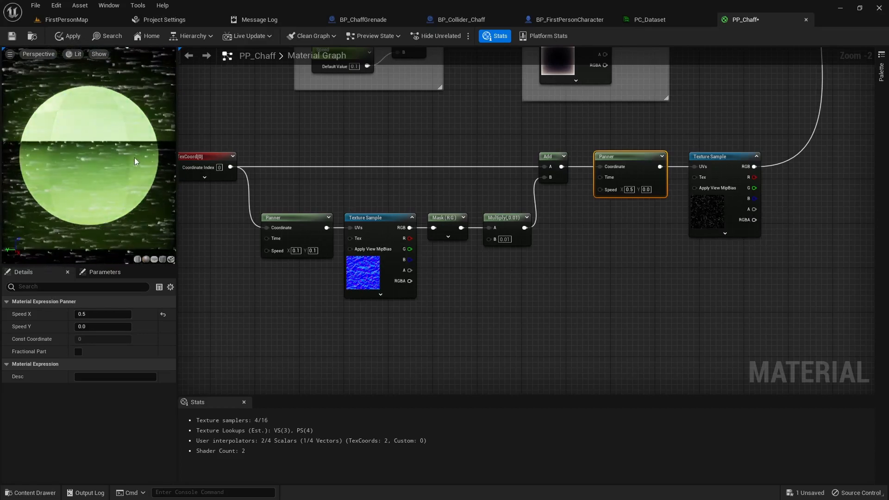
right_drag(204, 223, 241, 237)
click(240, 173)
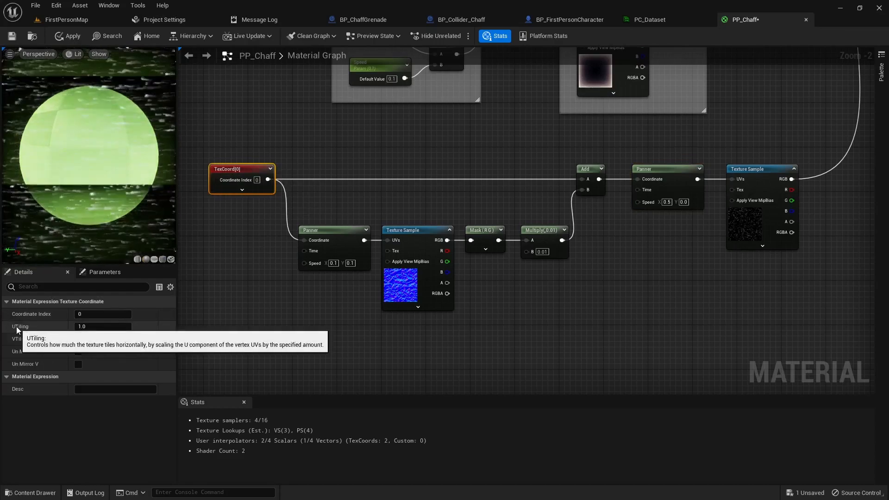
click(103, 325)
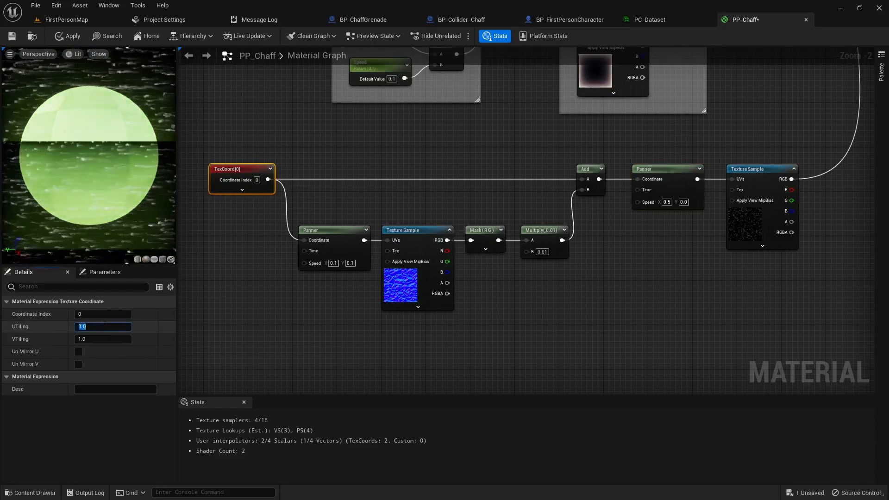
text(0)
key(Return)
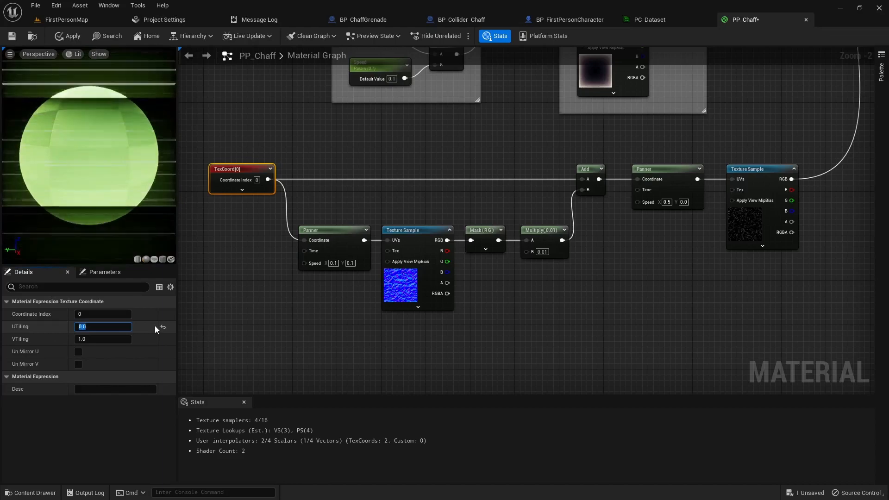
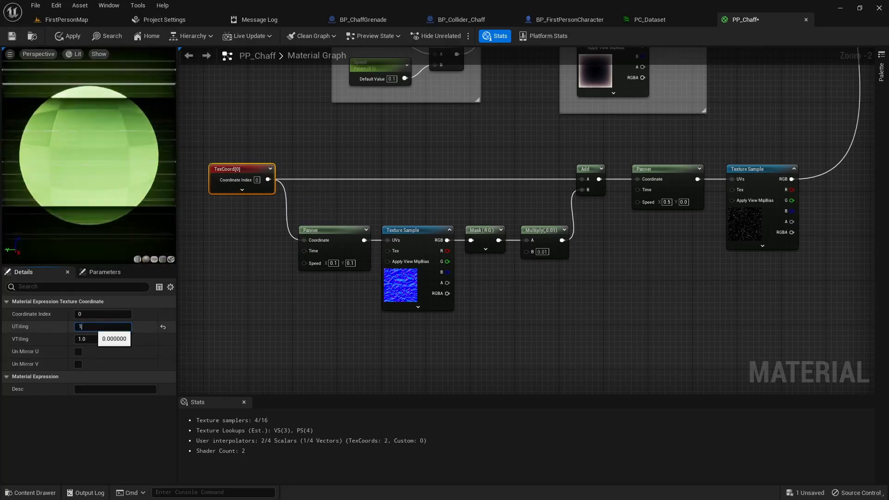
- Set the TexCoord UTiling to 0.0 and VTiling to 1.0, after briefly trying a V tiling of 0
text(1)
key(Return)
key(Tab)
text(0)
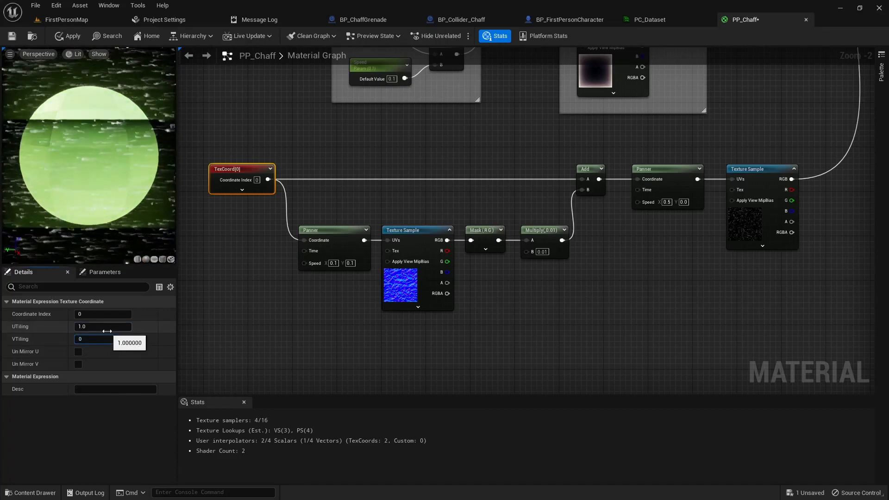
key(Return)
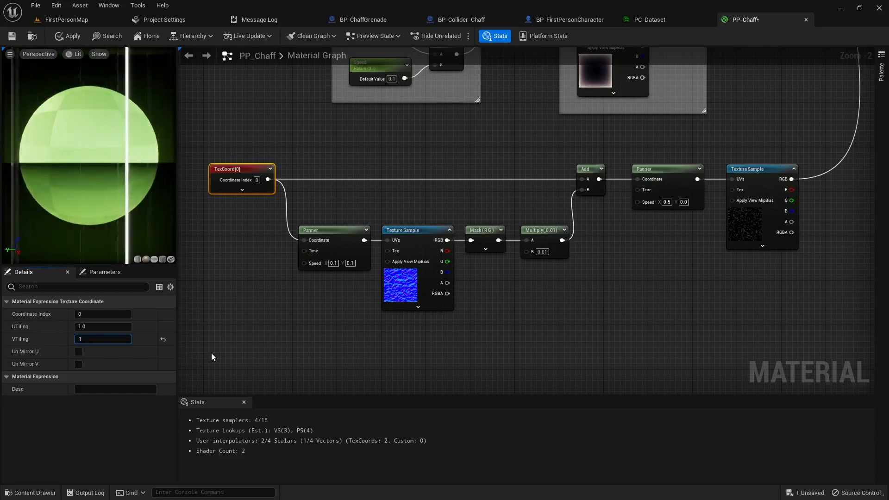
text(1)
key(Return)
click(113, 324)
text(0)
key(Return)
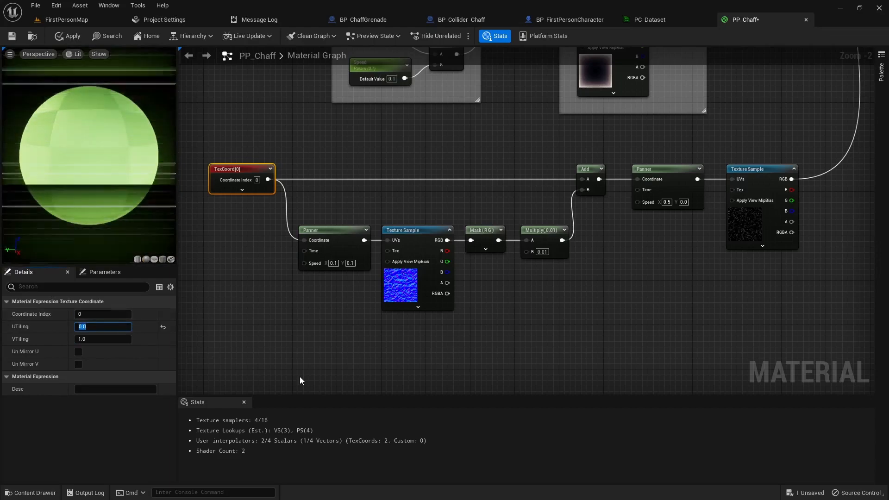
click(347, 346)
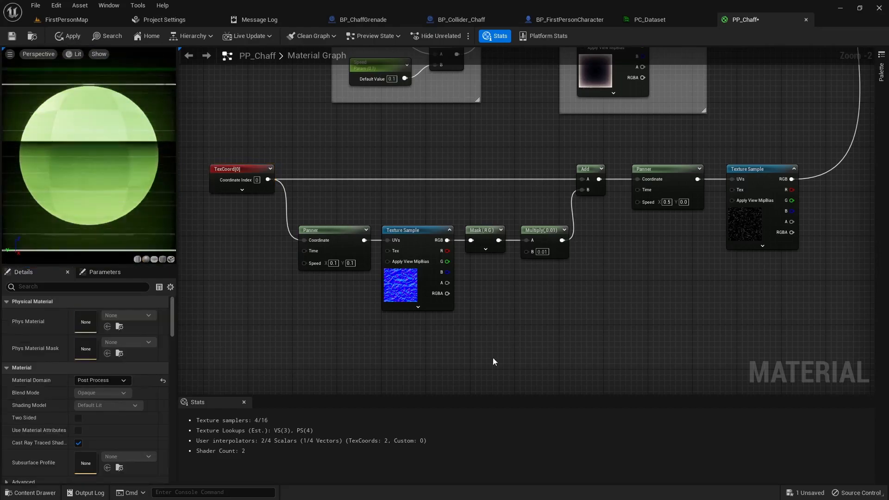
- Wrap the static noise nodes in a comment titled 'Static Effect'
scroll(486, 358, down, 2)
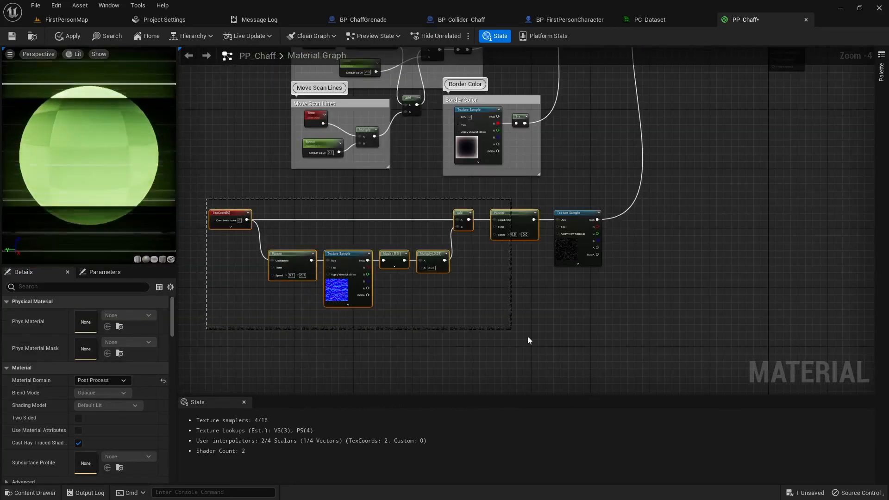
drag(616, 339, 605, 327)
text(c)
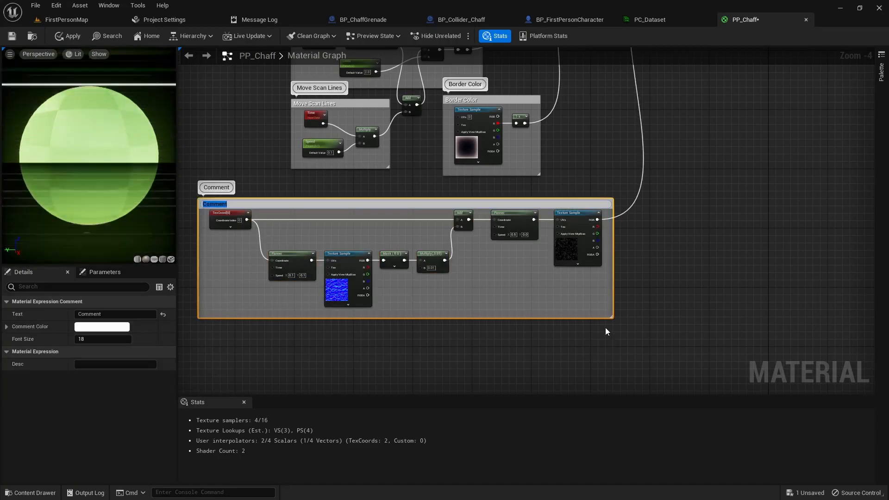
text(Static Ef)
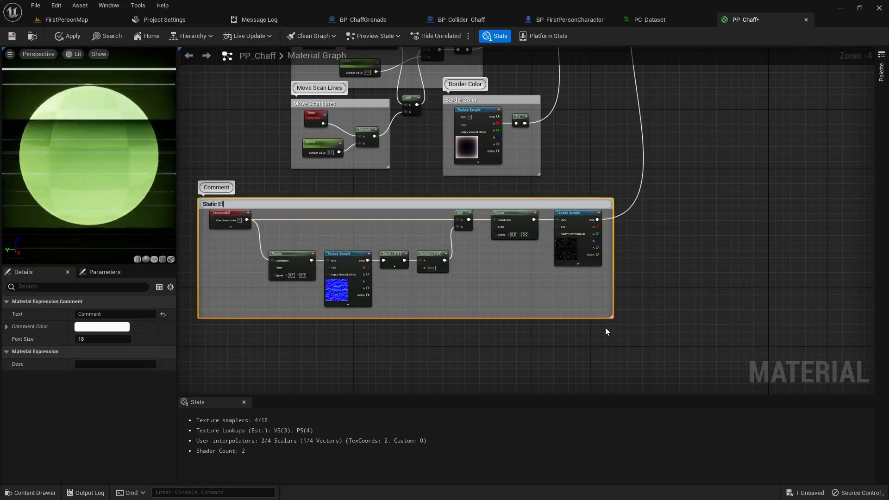
text(fect)
key(Return)
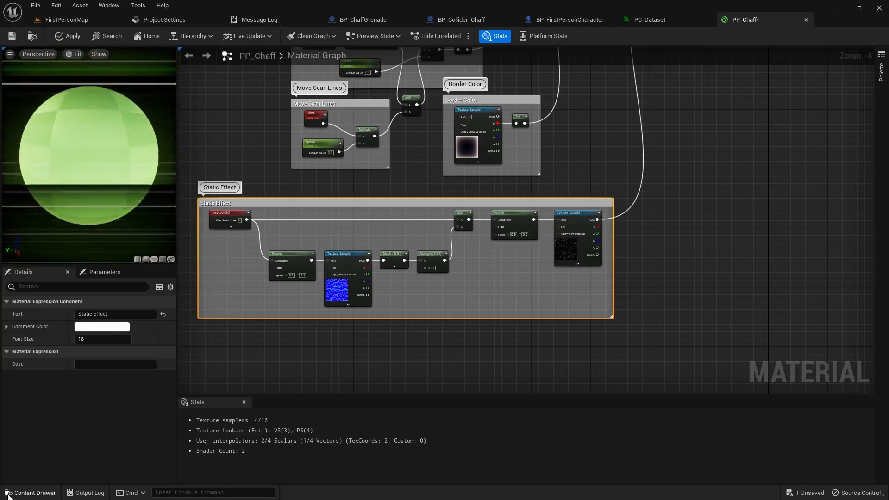
click(386, 332)
- Nudge the final Add node near the material output slightly left
scroll(429, 315, down, 3)
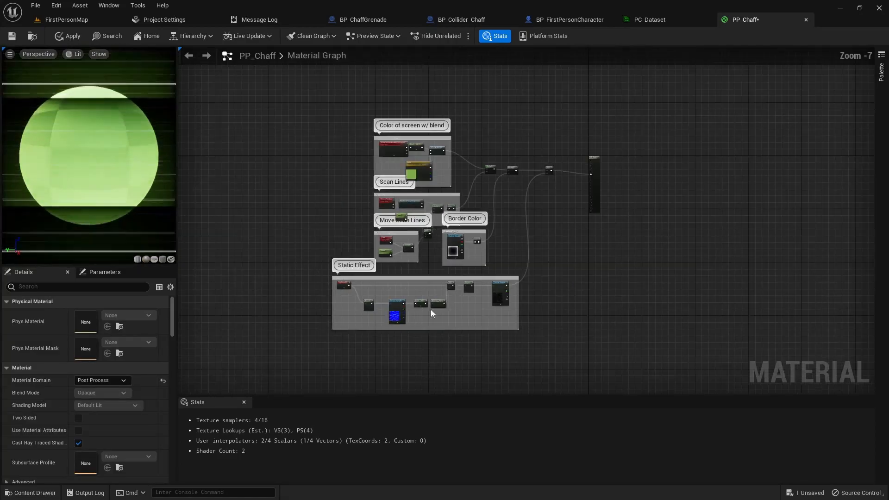
right_drag(513, 233, 407, 294)
scroll(370, 312, up, 2)
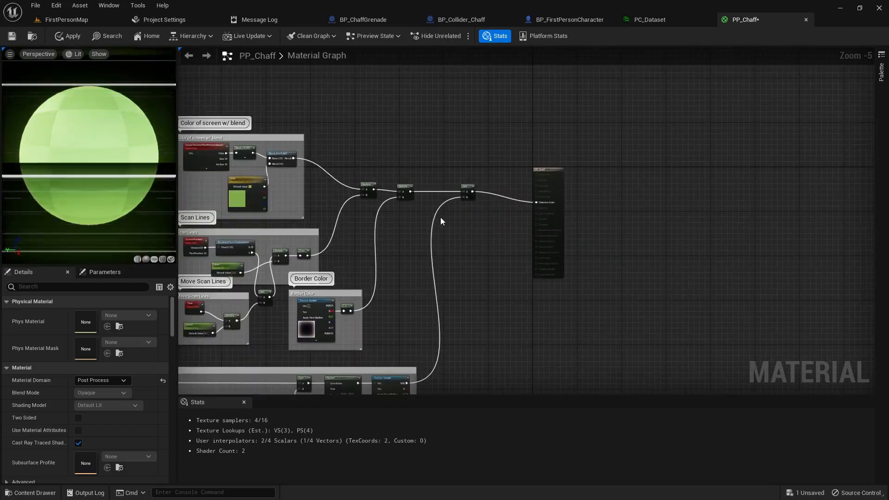
drag(470, 187, 455, 188)
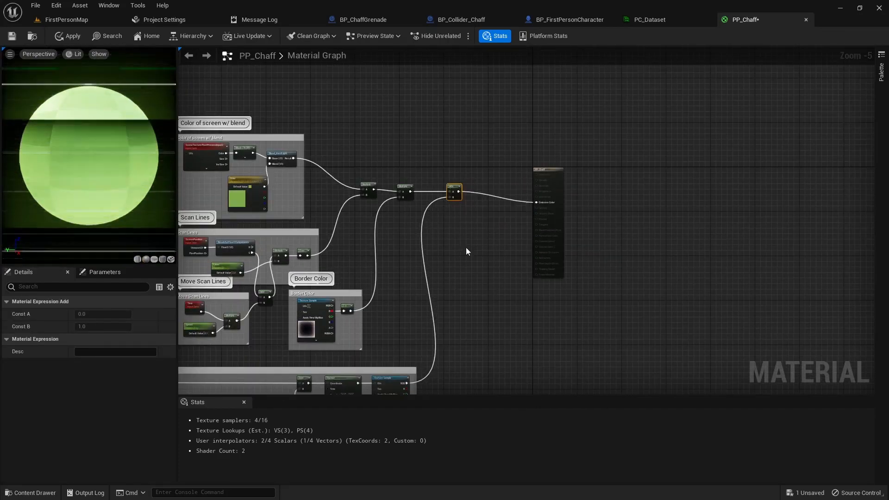
scroll(449, 241, up, 1)
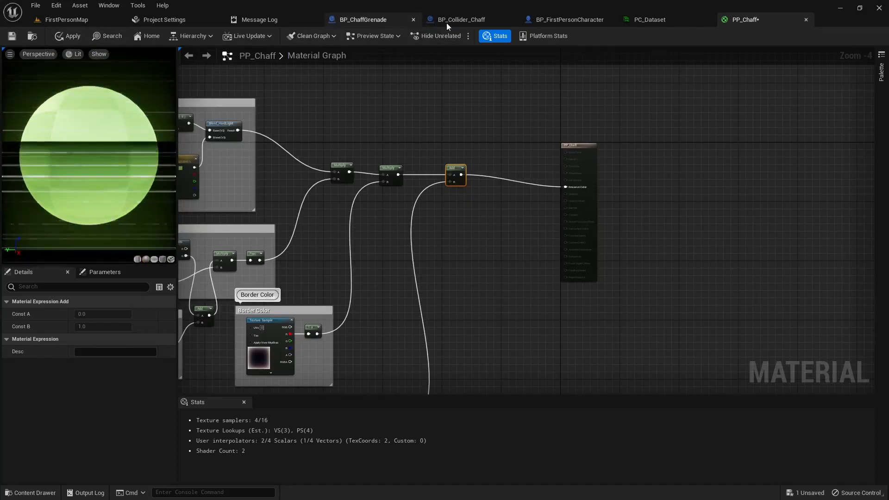
- View the BP_FirstPersonCharacter viewport, then select the PostProcessVolume in FirstPersonMap
click(560, 20)
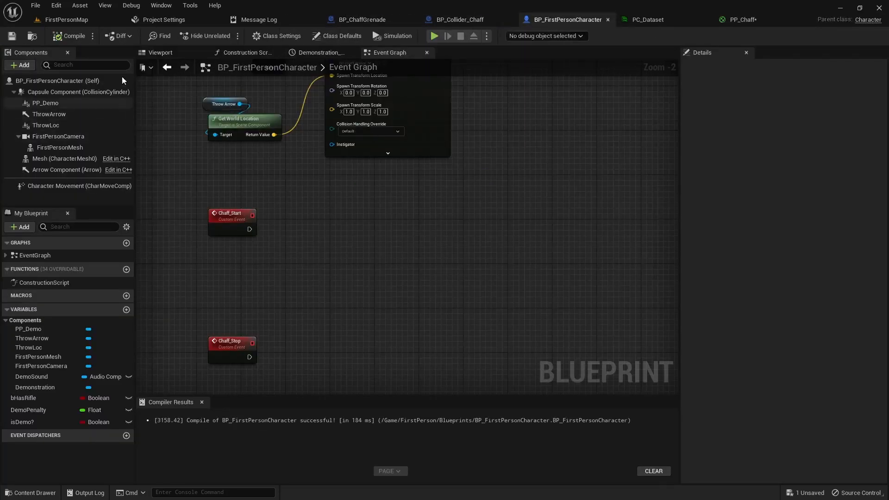
click(162, 53)
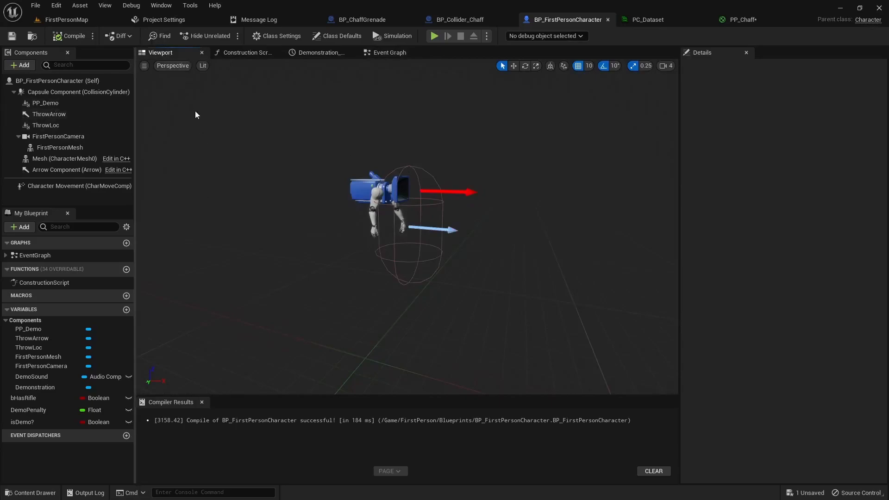
click(67, 20)
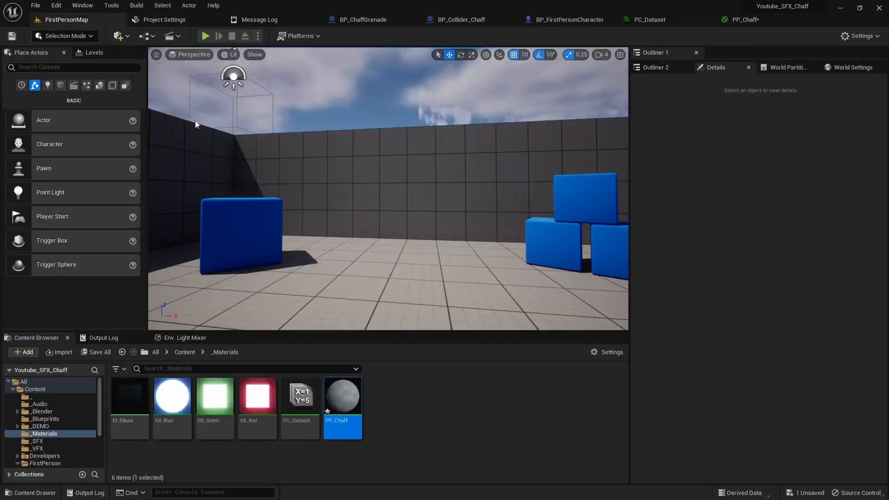
click(236, 100)
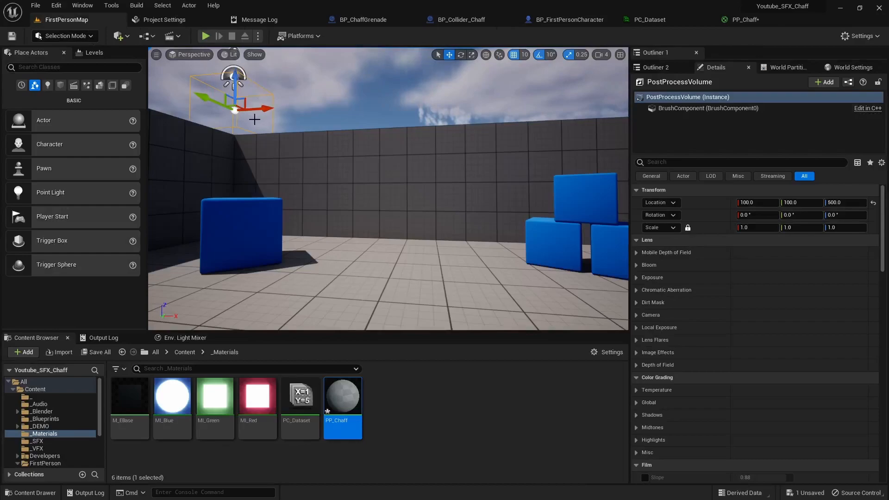
- Fly the camera over the arena to inspect the volume, then return to the character blueprint
mouse_move(279, 158)
right_down()
mouse_move(310, 159)
mouse_move(320, 137)
mouse_move(342, 157)
mouse_move(334, 186)
mouse_move(292, 163)
right_up()
key(w)
key(s)
right_drag(350, 231, 262, 232)
key(s)
key(w)
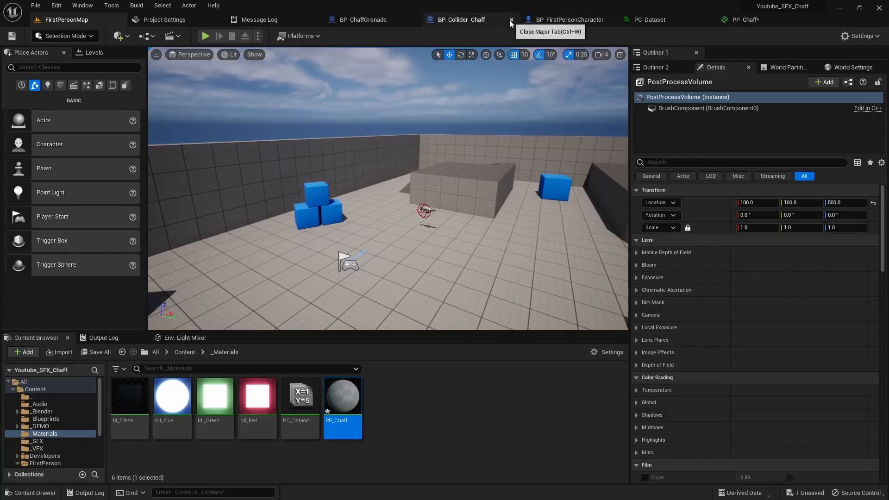
click(558, 19)
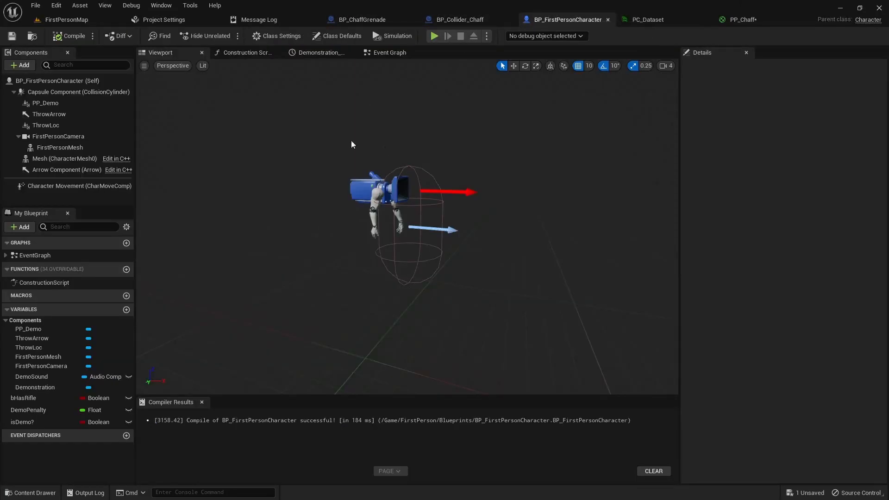
- Add a Post Process component named PP_Chaff to the character blueprint
click(39, 81)
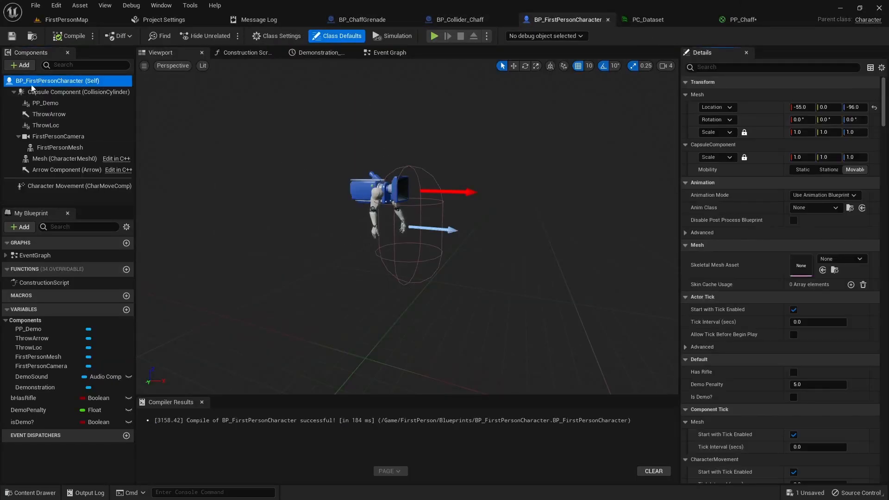
click(20, 65)
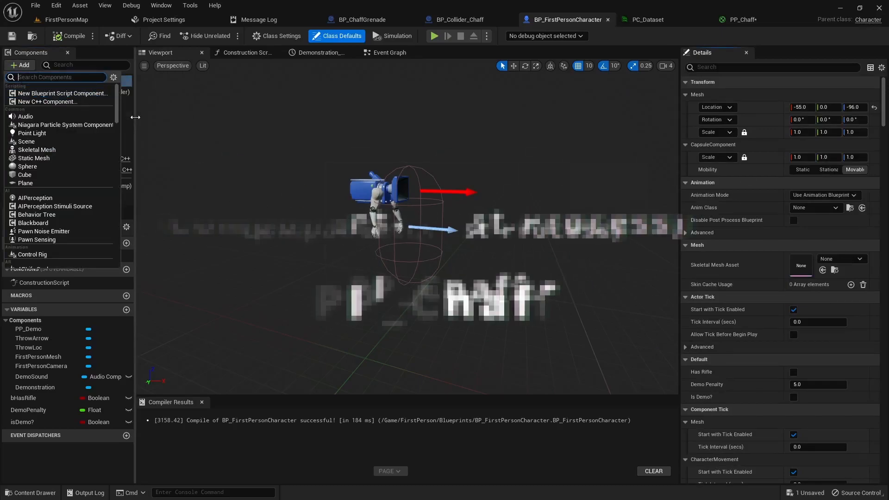
text(post)
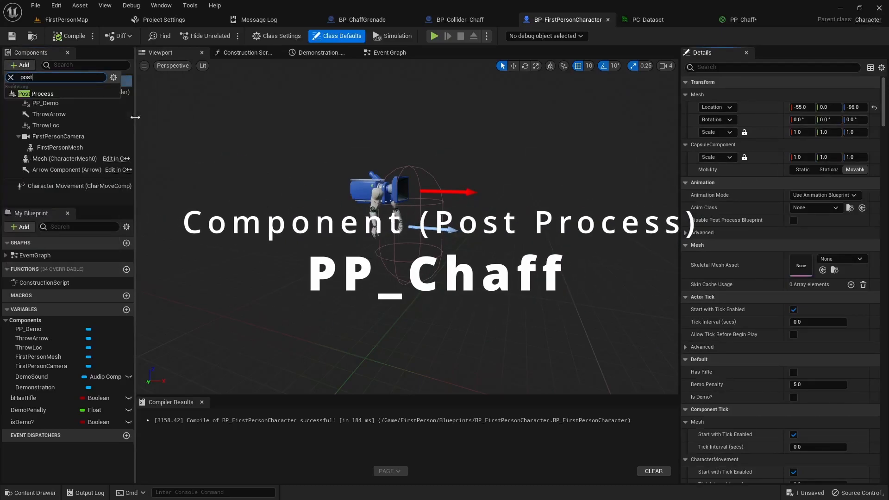
click(52, 93)
key(BackSpace)
text(PP_Chaff)
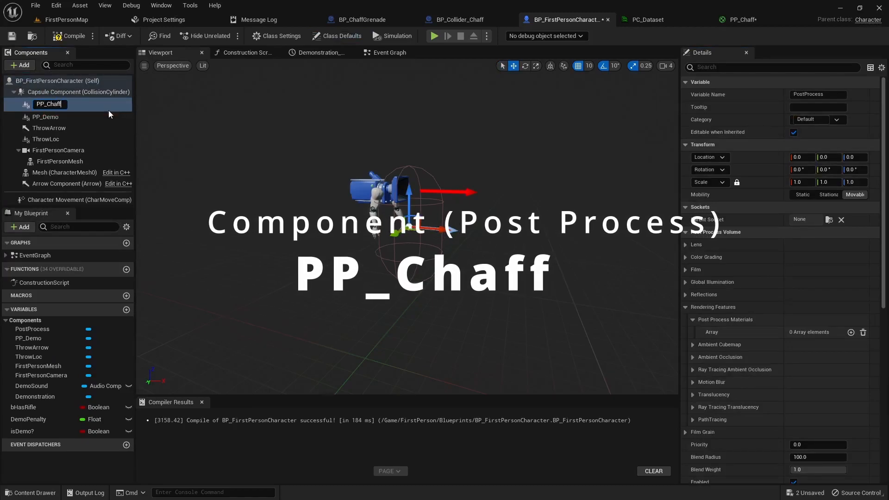
key(Return)
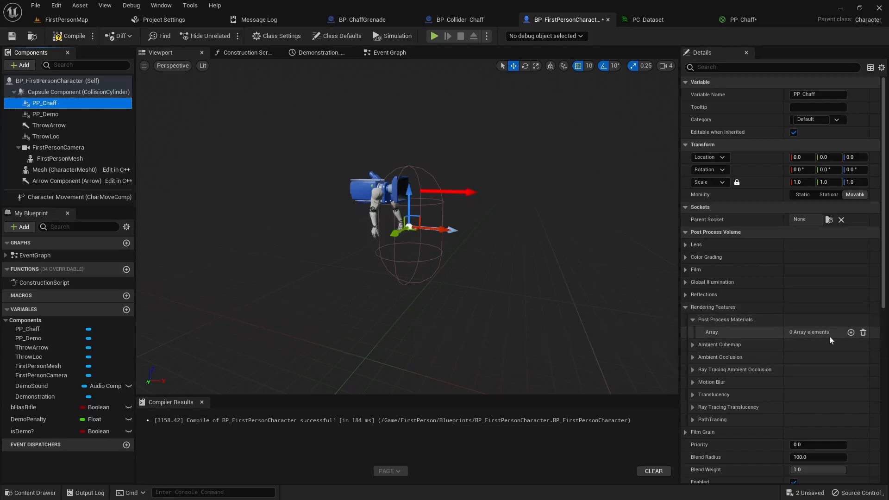
- Assign the PP_Chaff material as an asset reference in the component's Post Process Materials
click(813, 347)
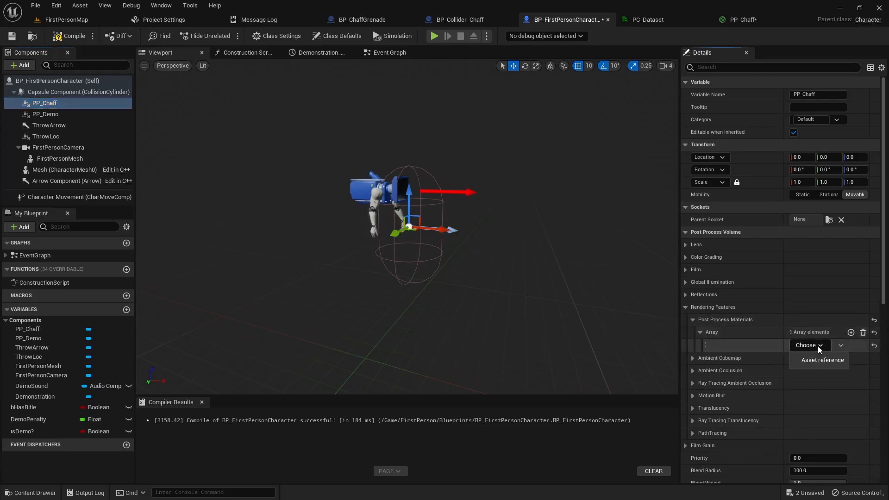
click(816, 359)
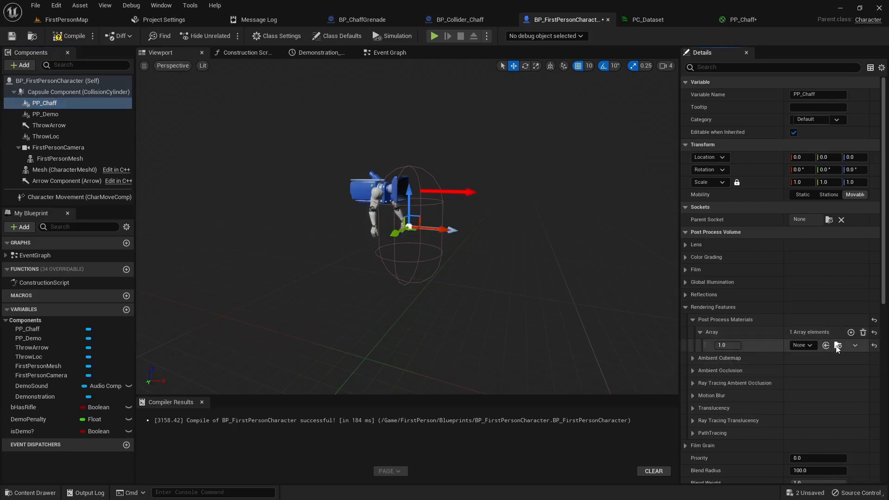
click(802, 345)
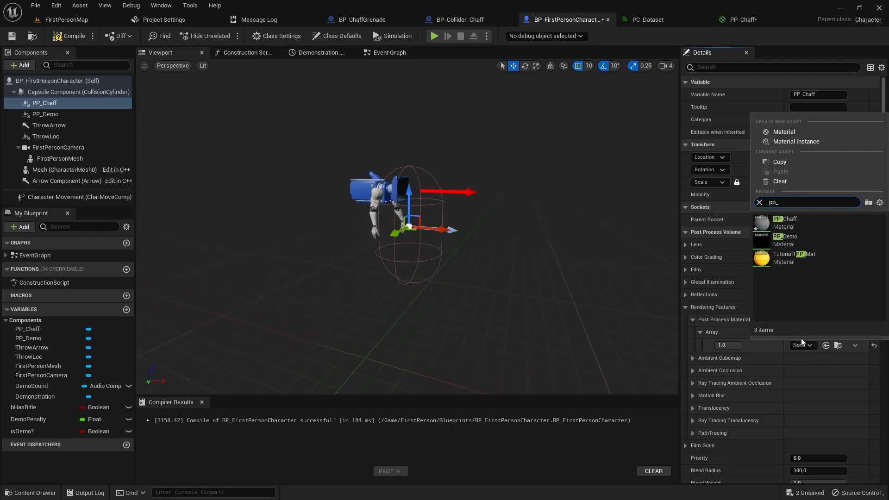
text(pp_)
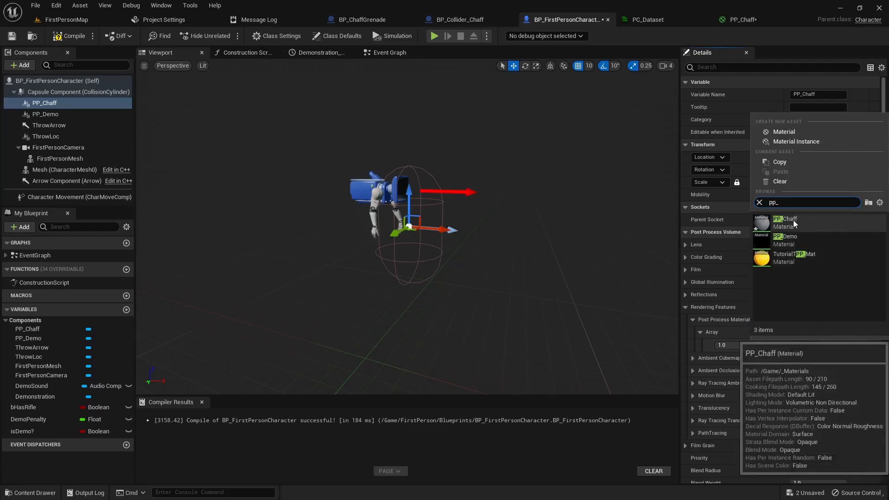
click(790, 223)
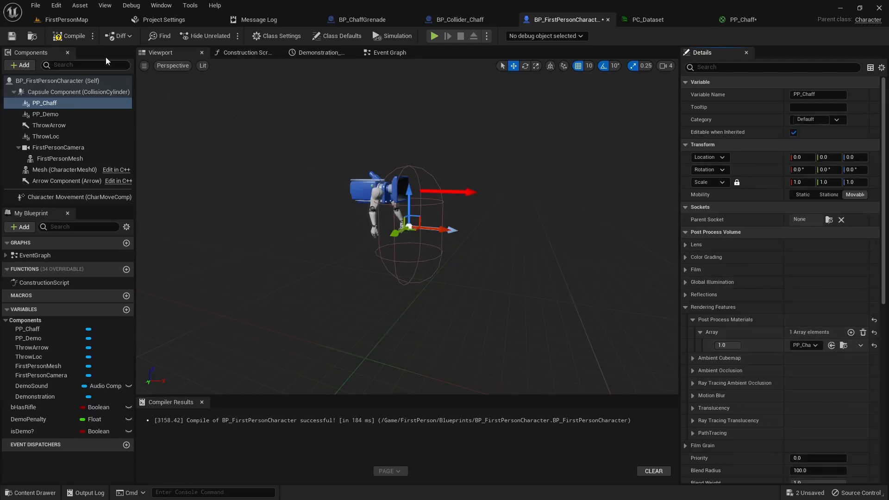
scroll(764, 329, down, 3)
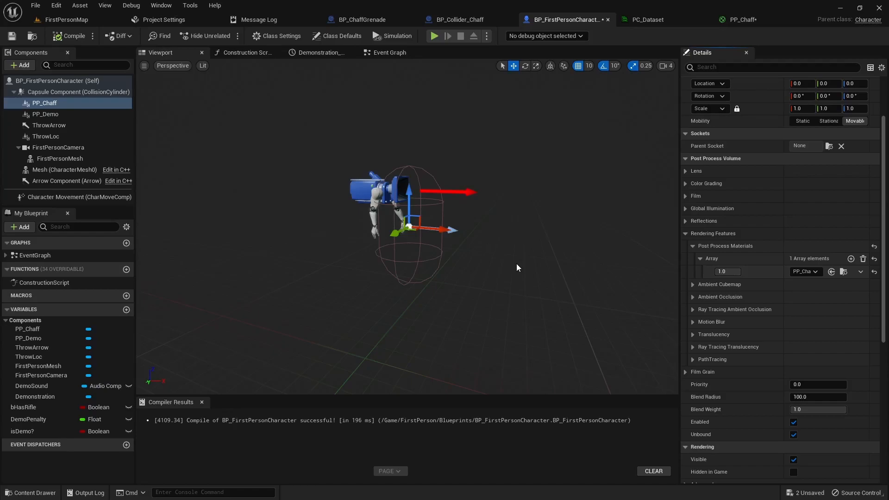
scroll(446, 260, up, 5)
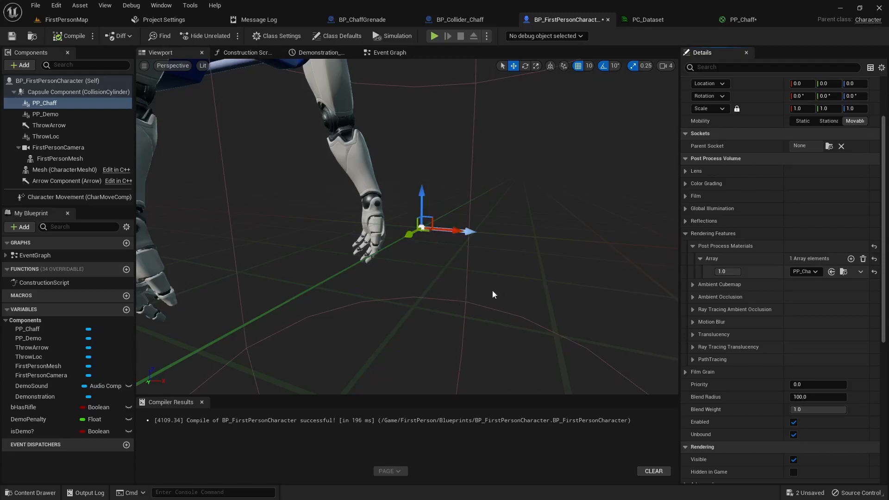
scroll(465, 278, down, 5)
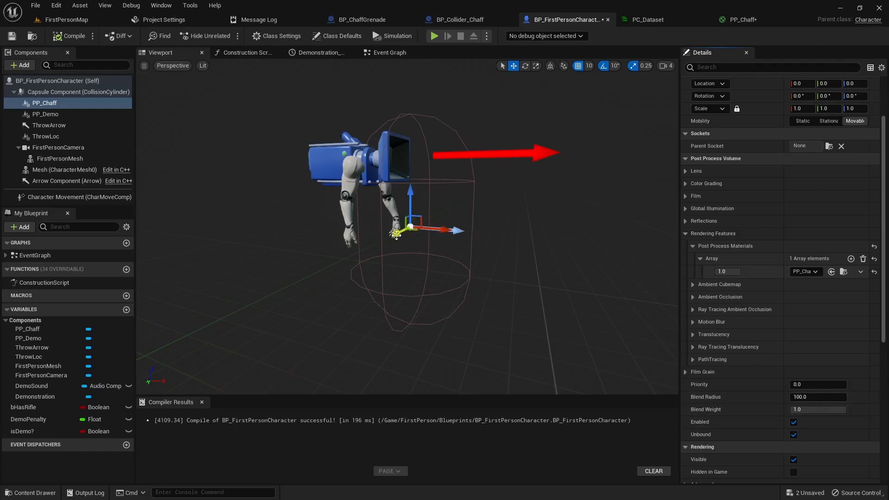
click(70, 19)
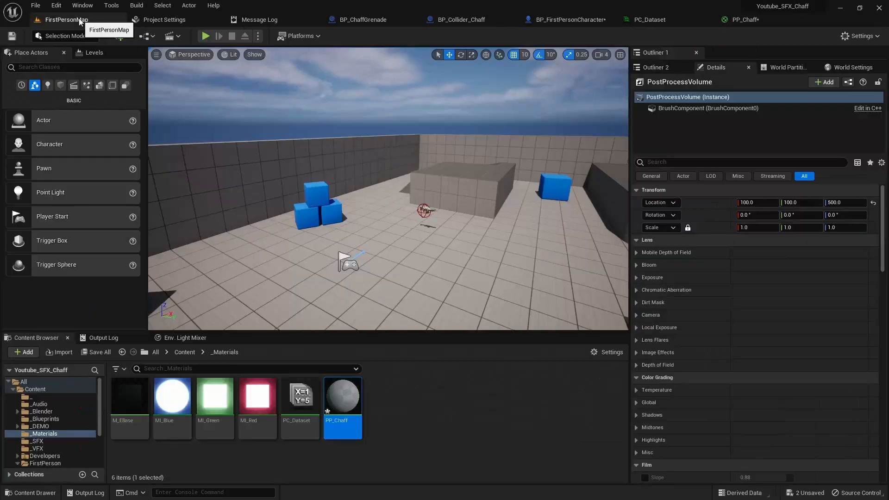
key(f)
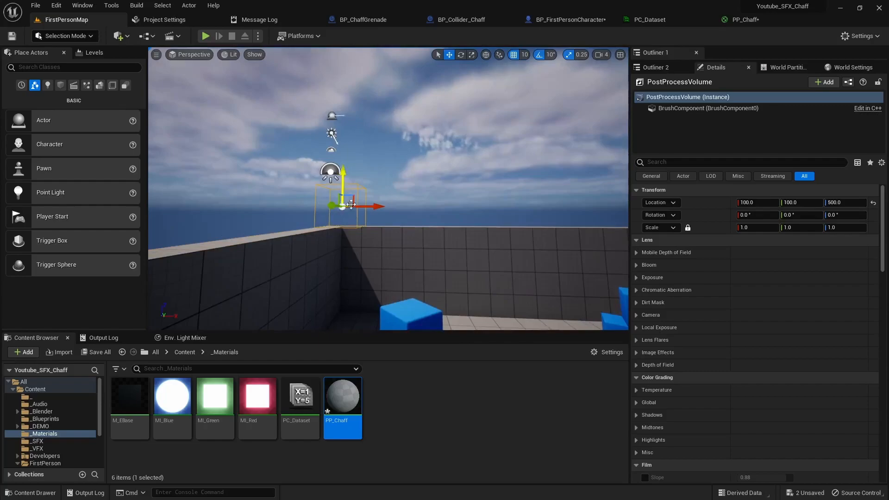
right_drag(435, 271, 435, 271)
right_drag(322, 258, 321, 257)
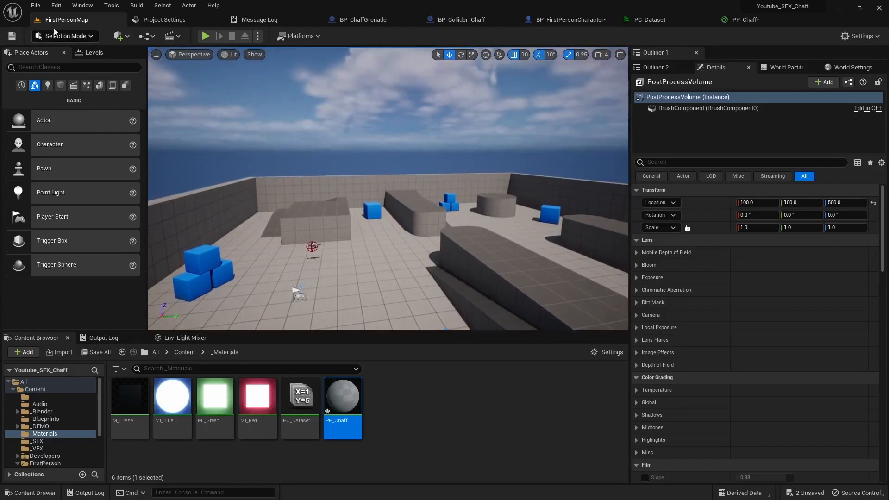
click(745, 19)
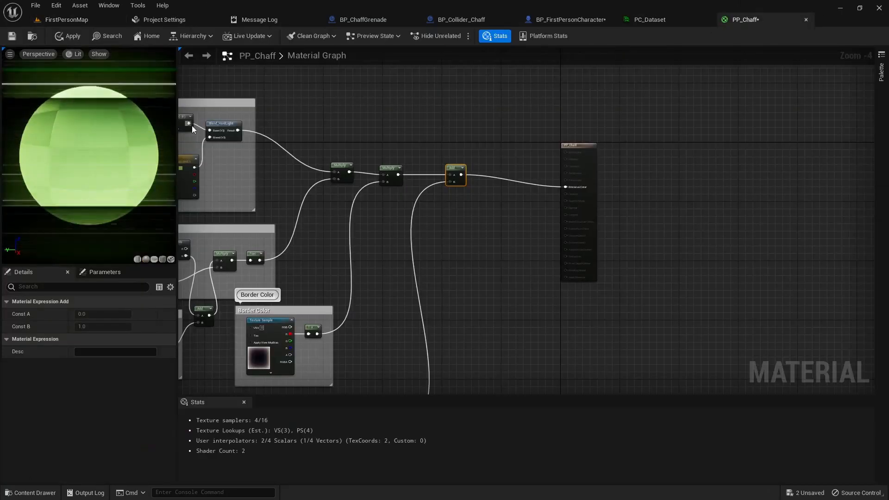
click(72, 20)
click(206, 36)
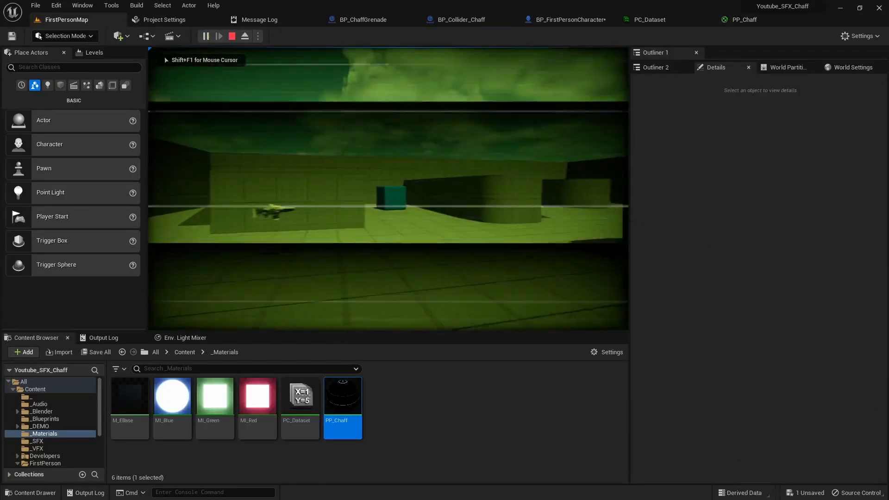
key(w)
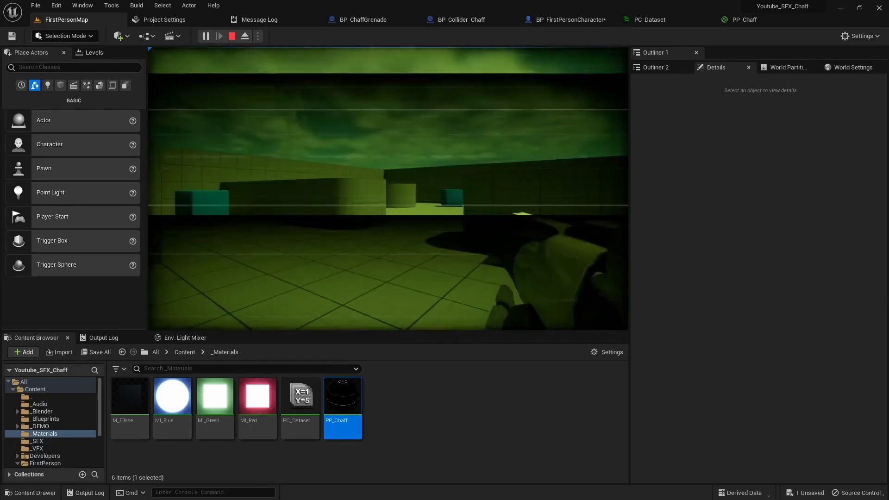
key(shift+F1)
key(Escape)
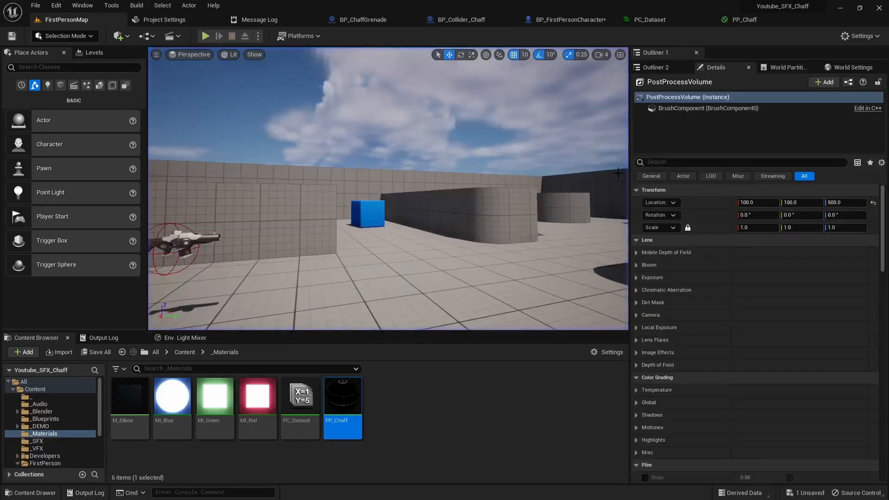
- Add a SceneTexture:SceneColor node to the PP_Chaff graph
click(674, 17)
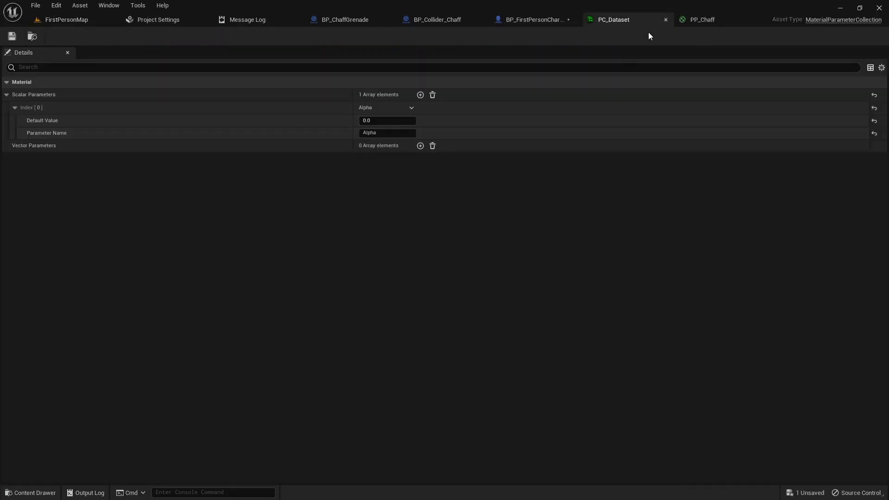
click(705, 21)
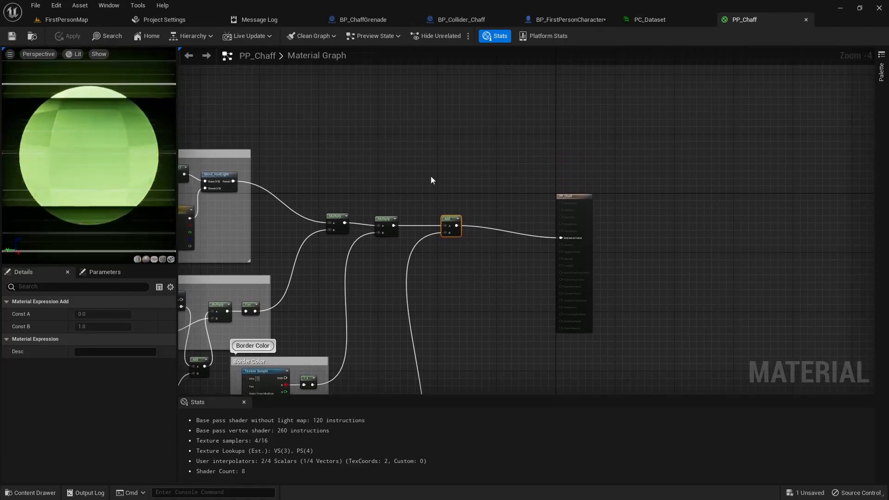
scroll(412, 164, up, 1)
right_click(411, 159)
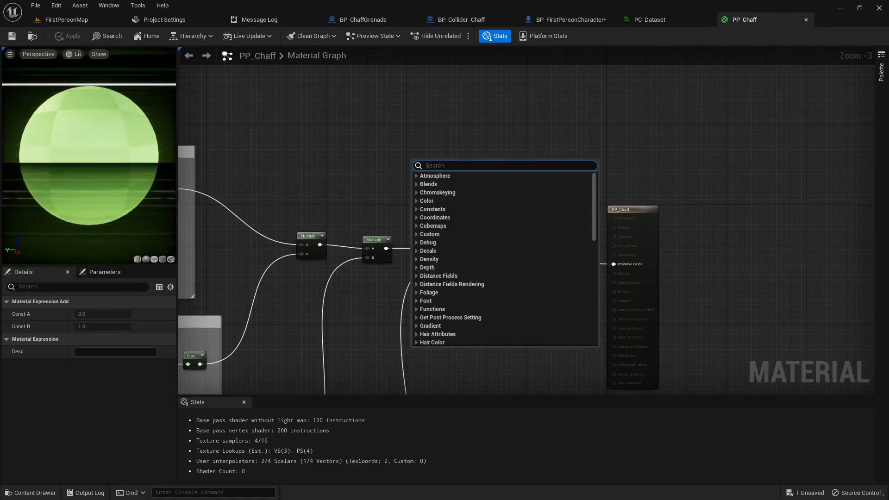
text(scenetex)
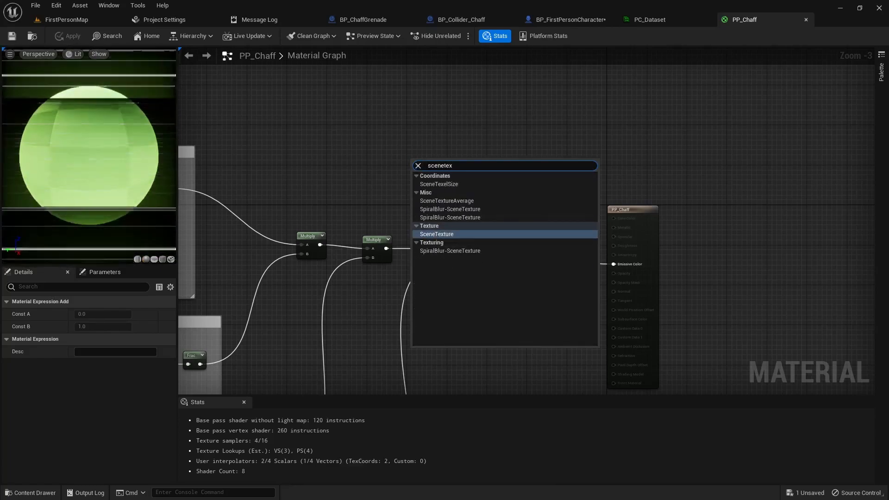
key(Return)
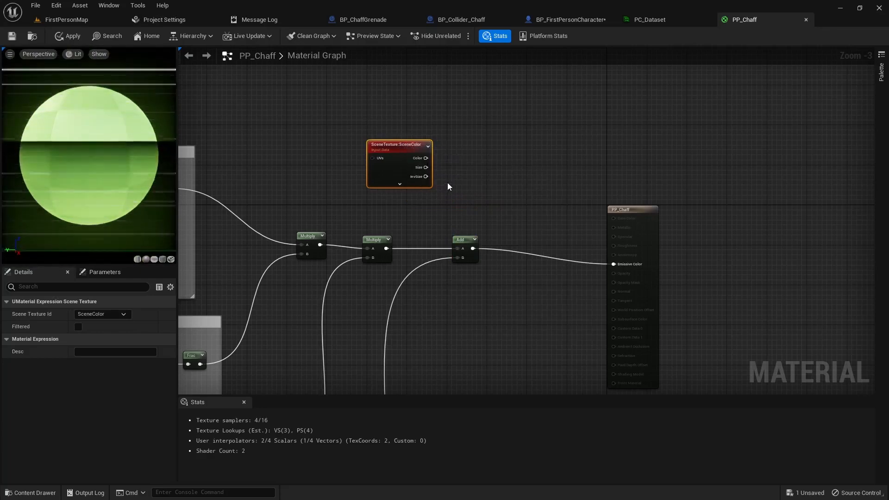
- Feed SceneColor into a ComponentMask with the B channel included, placed beside it
drag(426, 158, 459, 161)
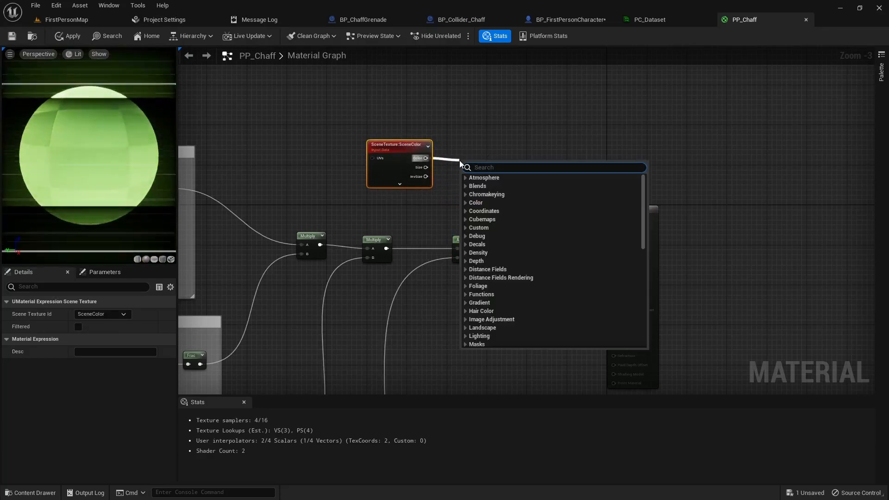
text(mask)
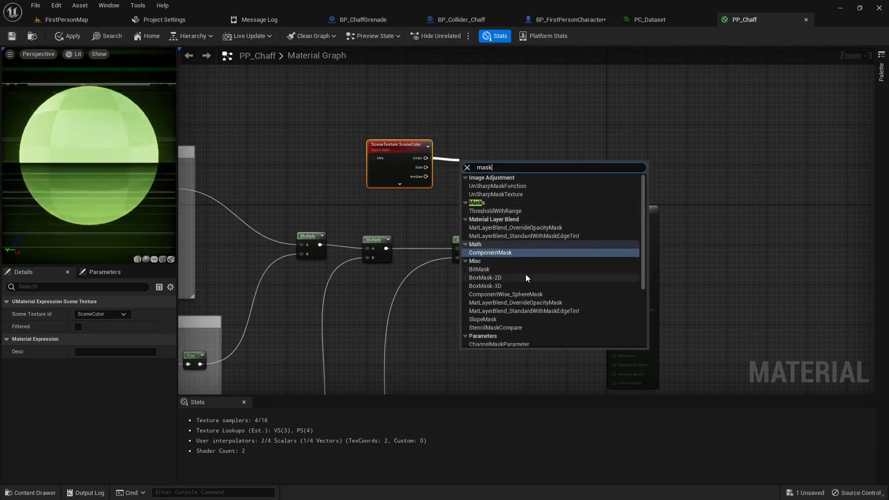
click(499, 253)
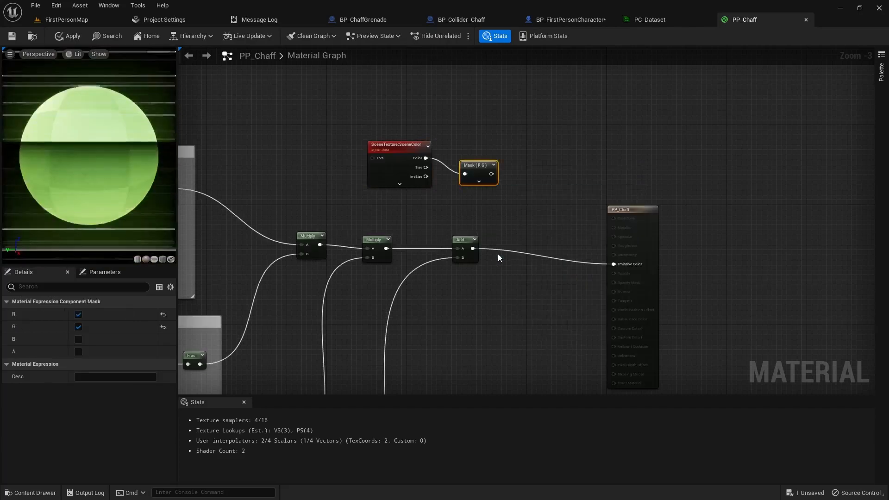
click(79, 340)
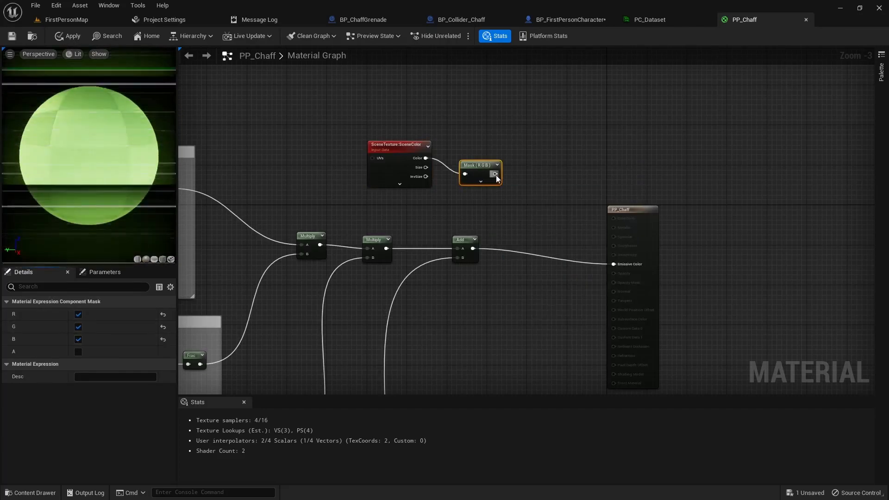
drag(483, 174, 465, 159)
mouse_move(390, 121)
mouse_down()
mouse_move(451, 156)
mouse_move(431, 126)
mouse_move(401, 118)
mouse_up()
- Add a Lerp node and wire the mask output into its A input
click(480, 149)
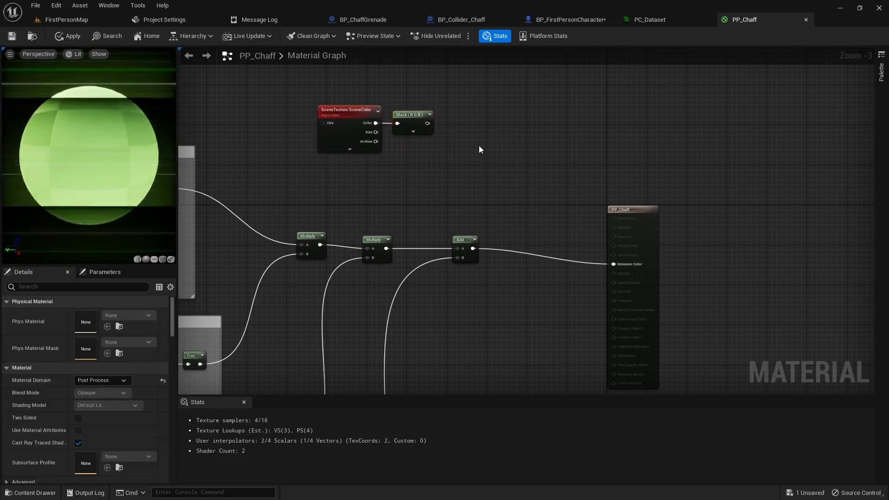
click(485, 149)
drag(511, 150, 492, 121)
drag(432, 124, 473, 134)
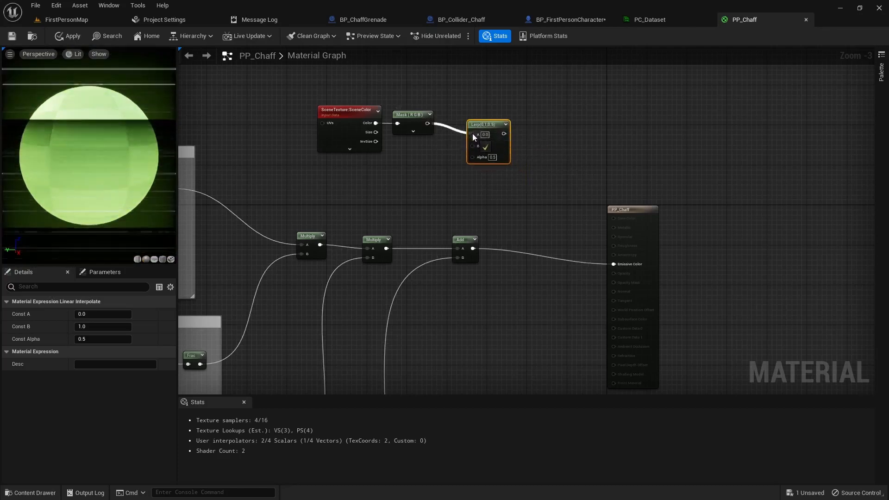
- Add a CollectionParameter node using the PC_Dataset collection's Alpha parameter
right_click(400, 169)
text(collect)
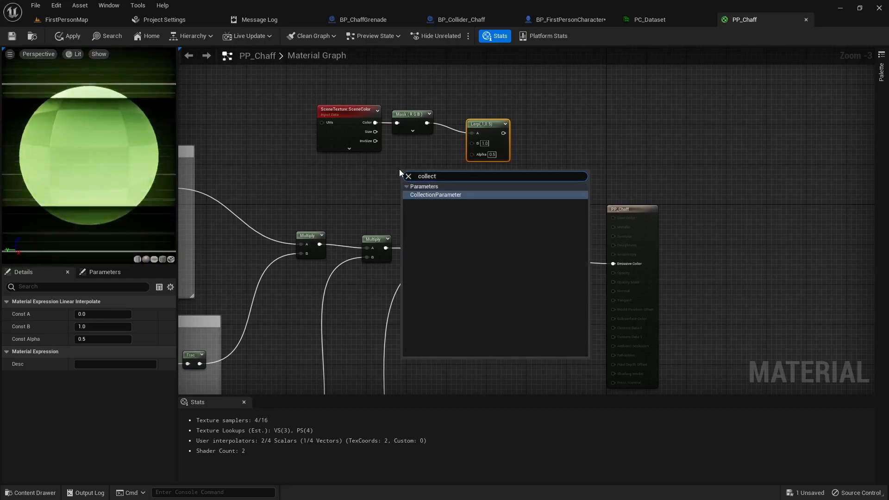
key(Return)
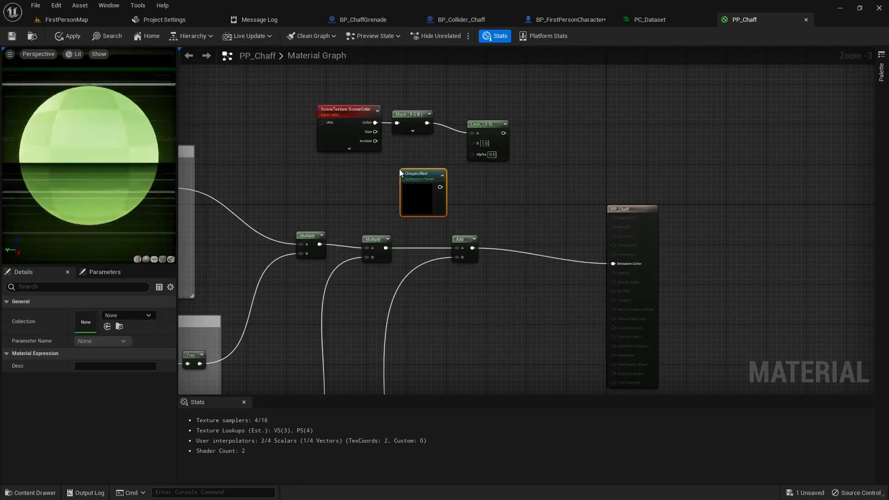
drag(416, 162, 411, 156)
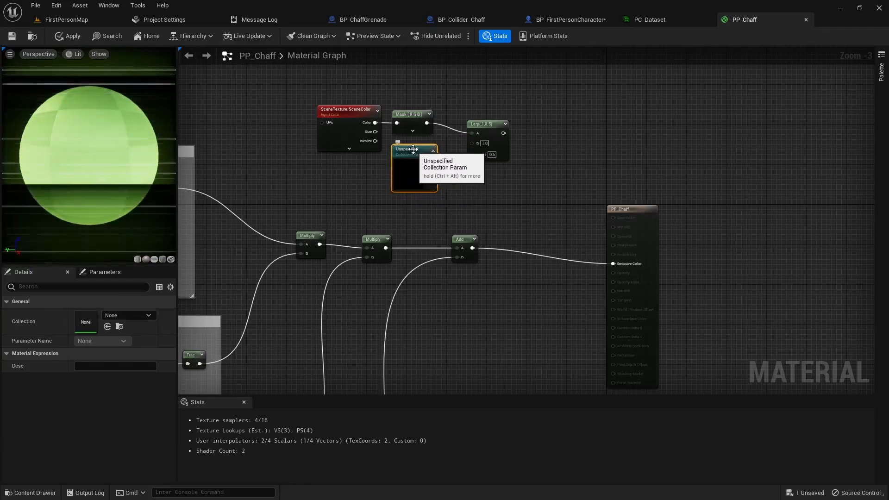
click(125, 315)
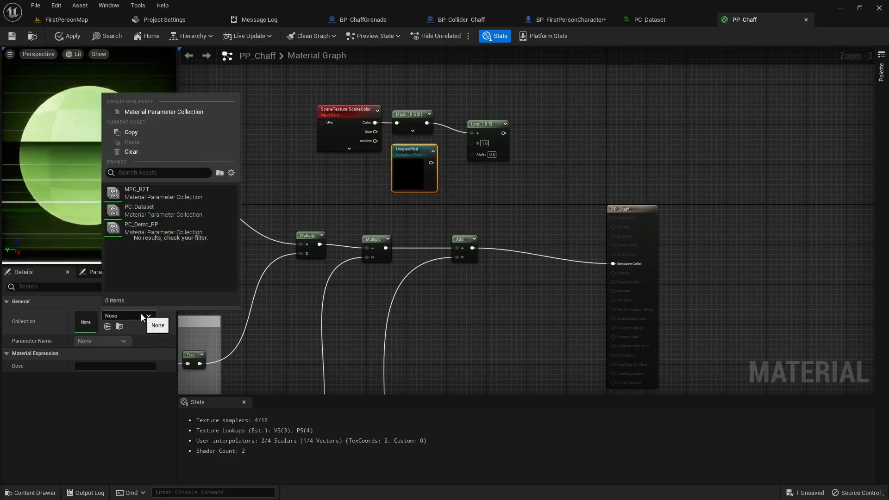
click(144, 210)
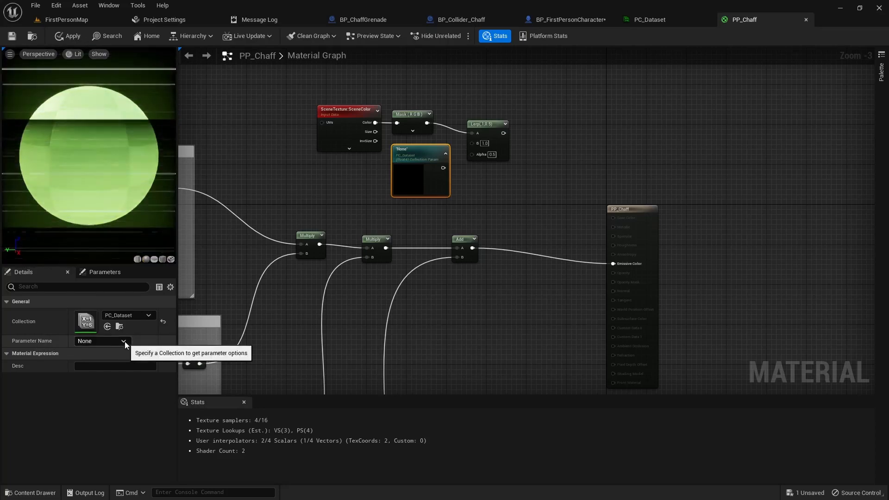
click(124, 341)
click(84, 350)
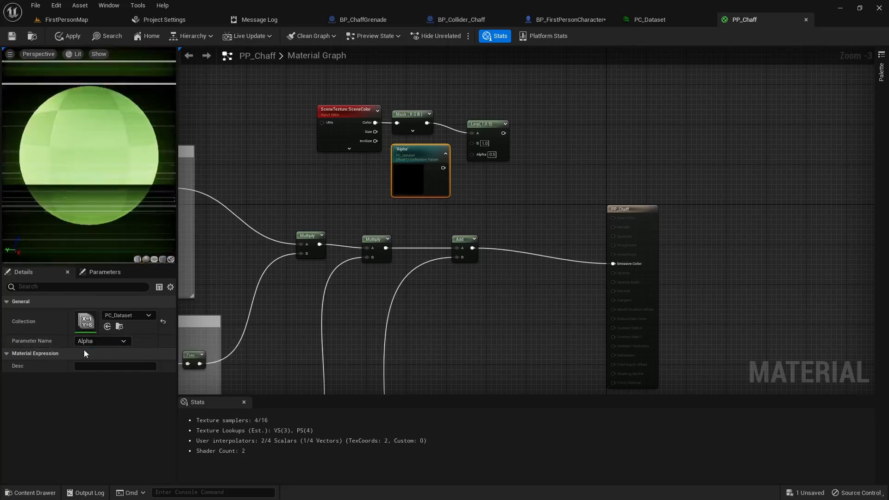
- Wire the Alpha collection parameter into the Lerp's Alpha input
click(650, 21)
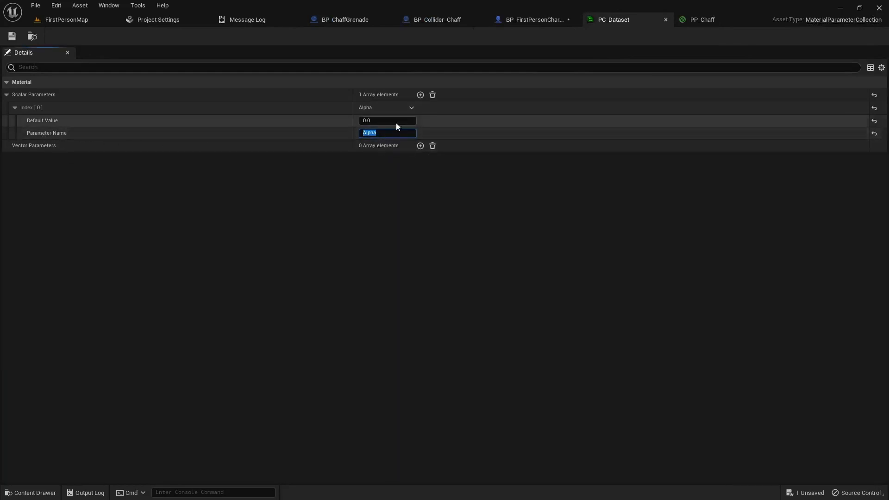
click(703, 19)
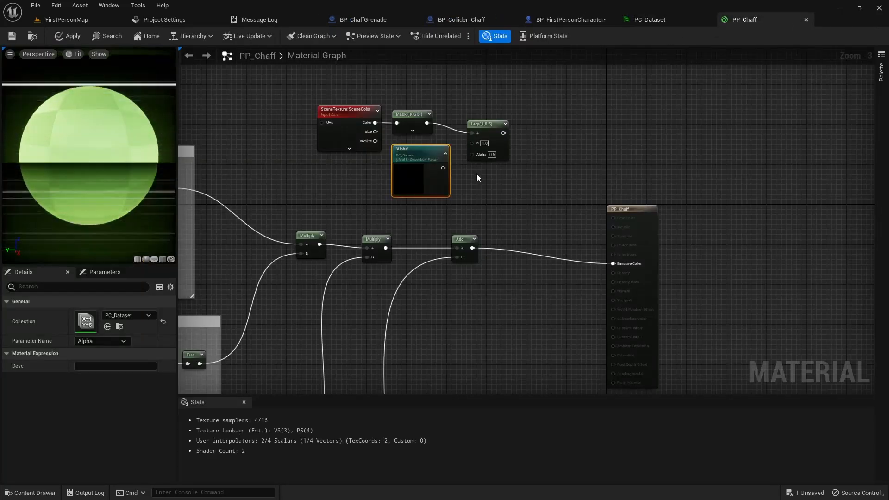
drag(443, 167, 472, 154)
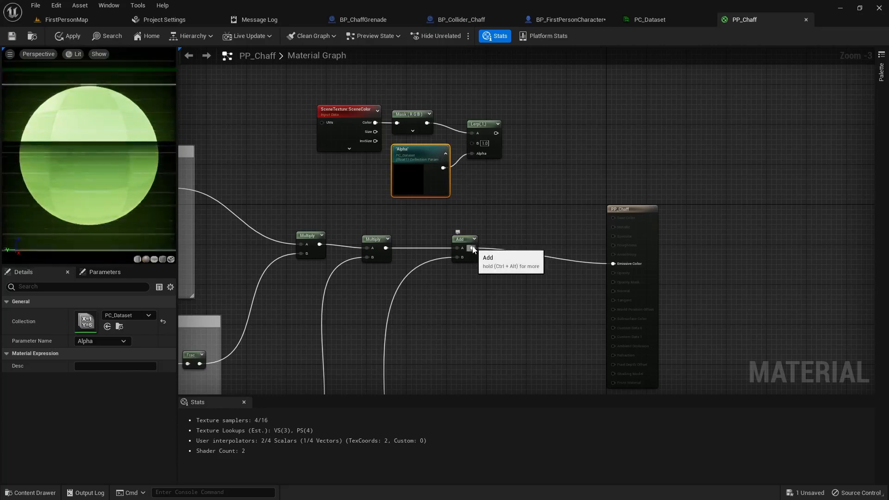
- Connect the Add result to the Lerp's B input, save, and adjust PC_Dataset's Alpha default
drag(472, 249, 612, 265)
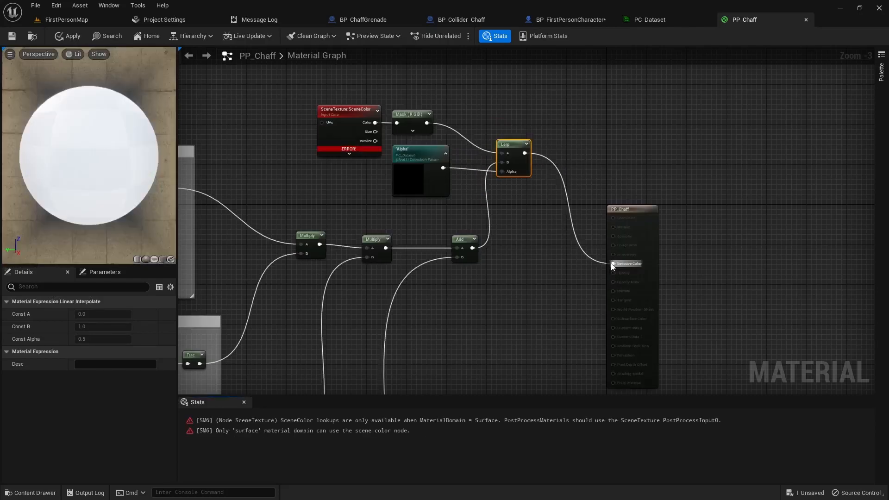
click(10, 39)
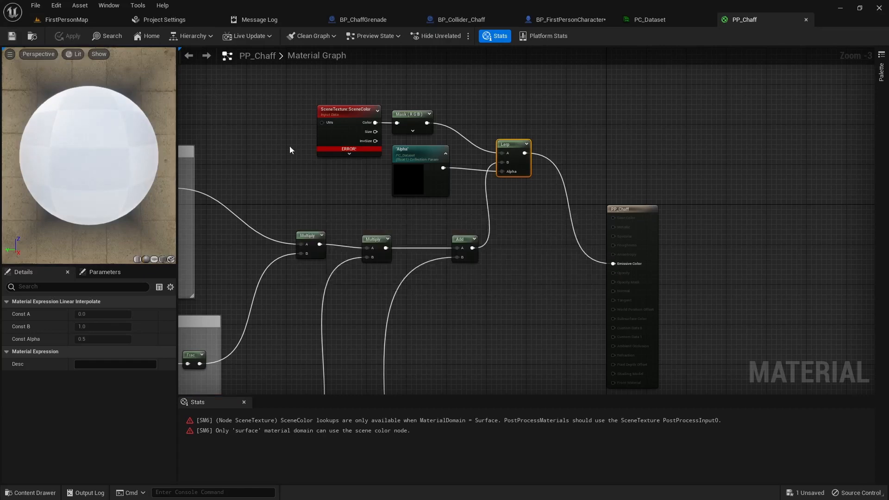
click(632, 20)
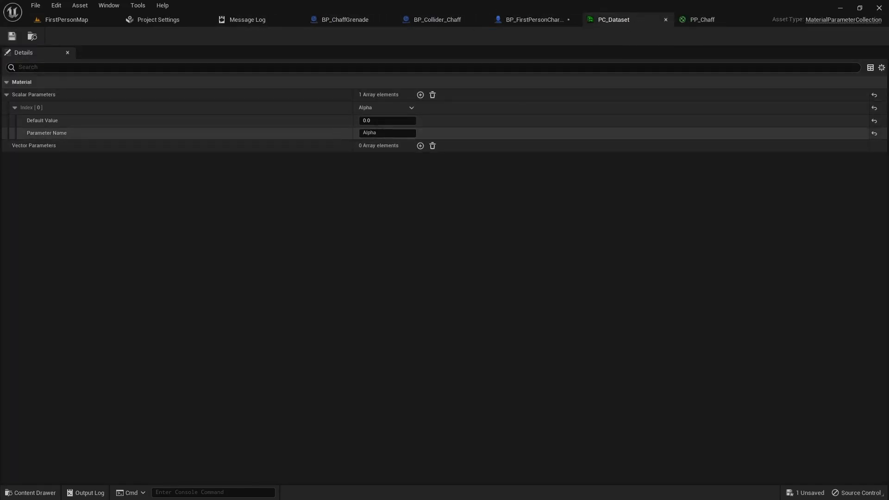
click(389, 121)
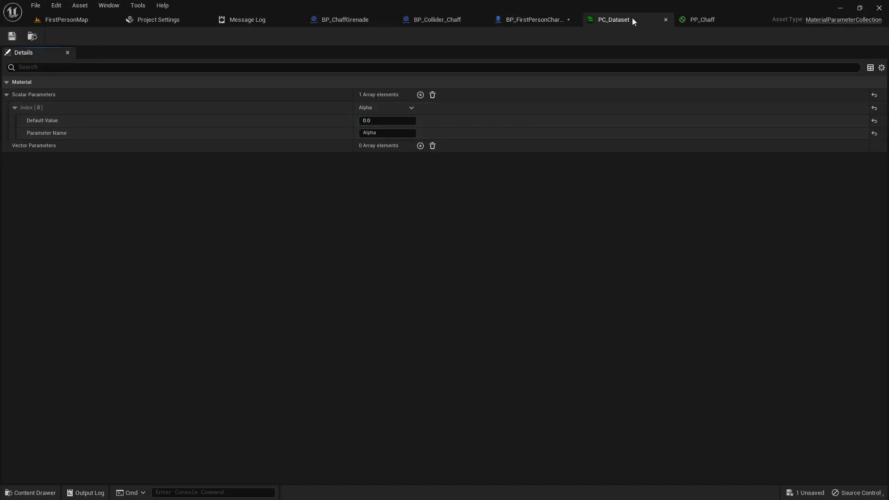
click(694, 19)
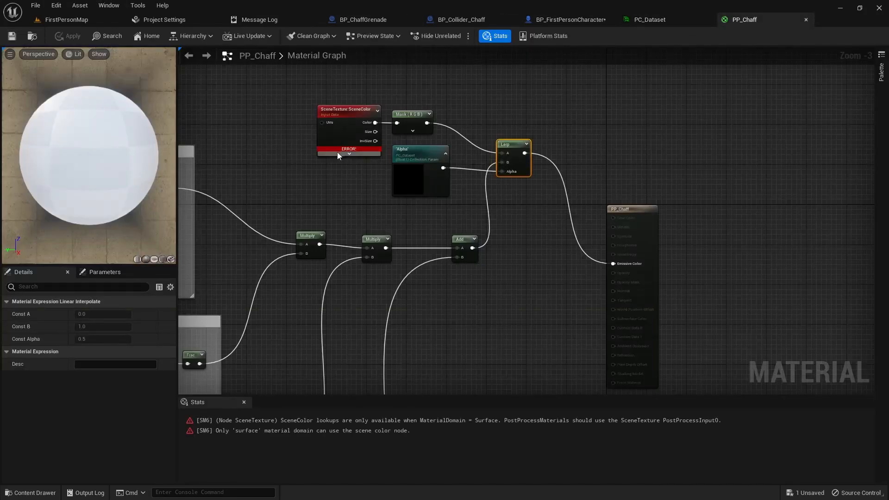
- Switch the SceneTexture node's Scene Texture Id to PostProcessInput0 and apply the material
click(340, 108)
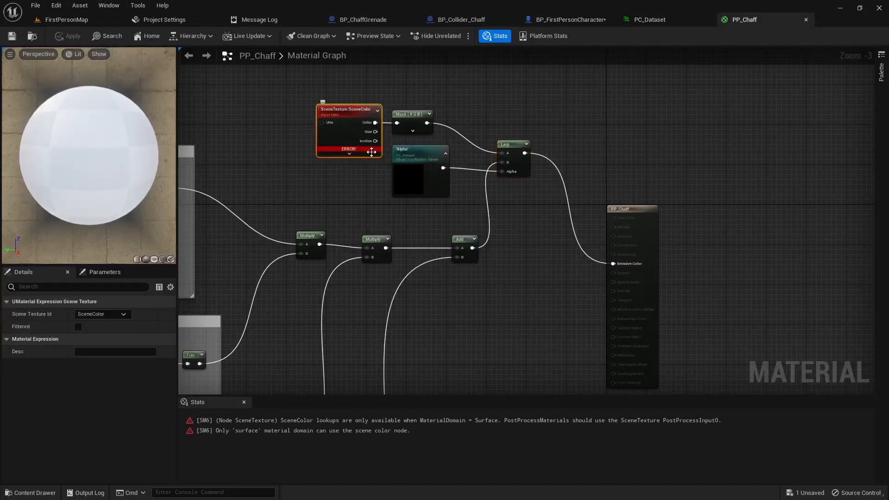
click(340, 153)
drag(365, 115, 325, 101)
click(314, 153)
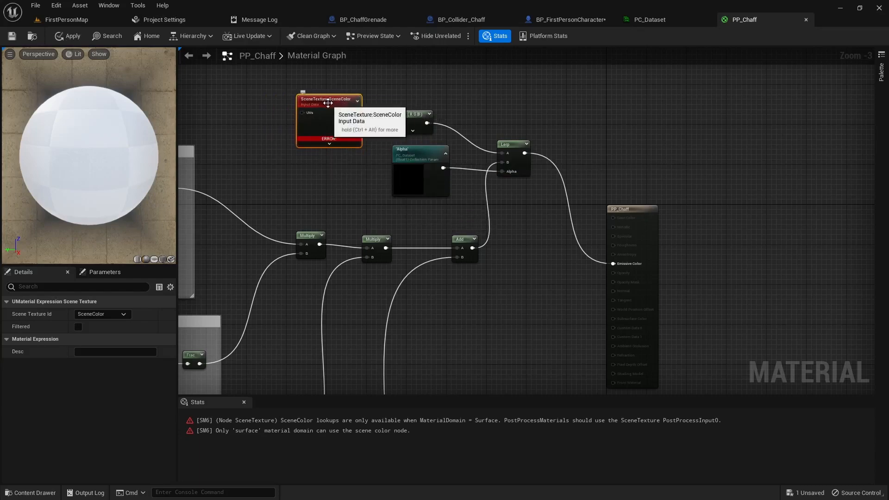
click(122, 313)
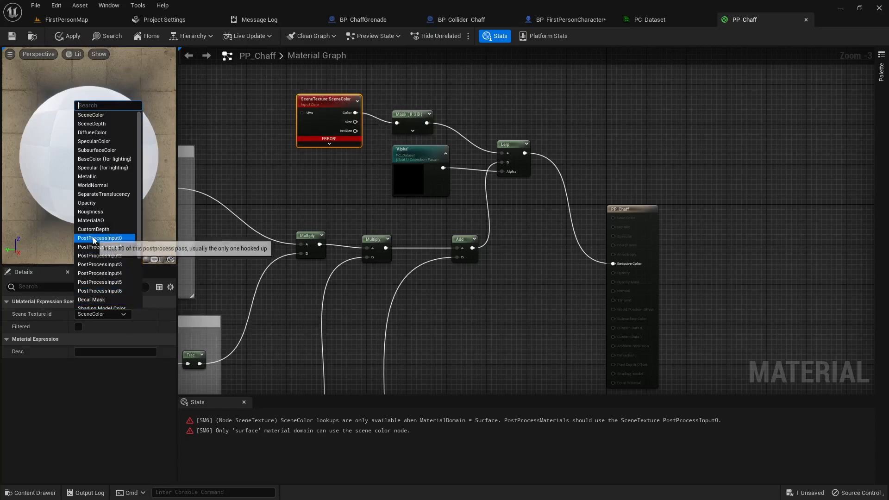
click(112, 238)
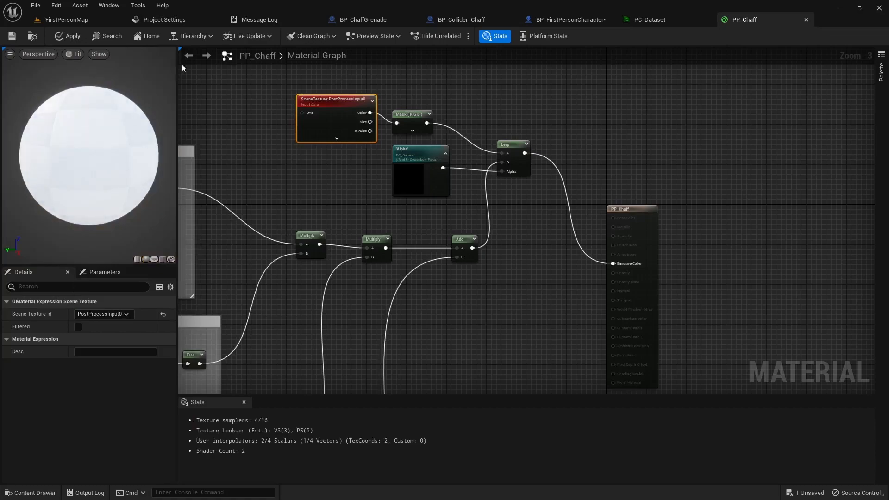
click(12, 36)
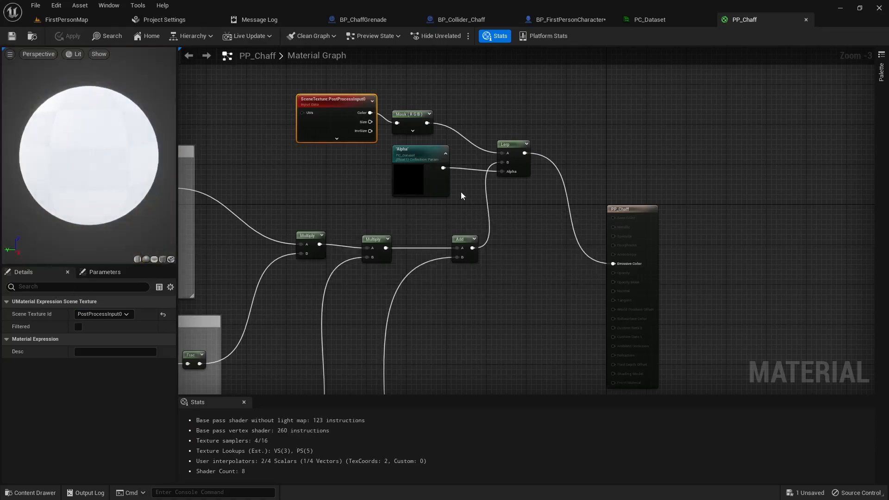
drag(334, 105, 334, 114)
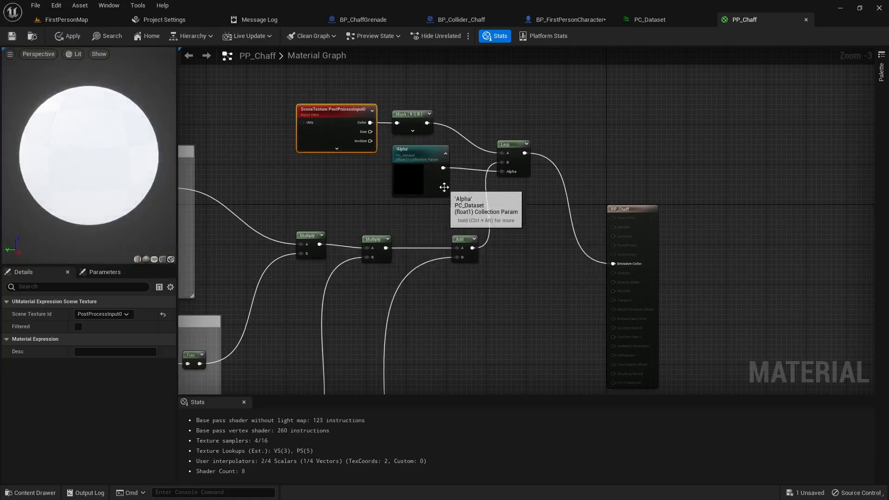
- Playtest FirstPersonMap, walking forward in the arena, then stop
click(70, 19)
click(206, 36)
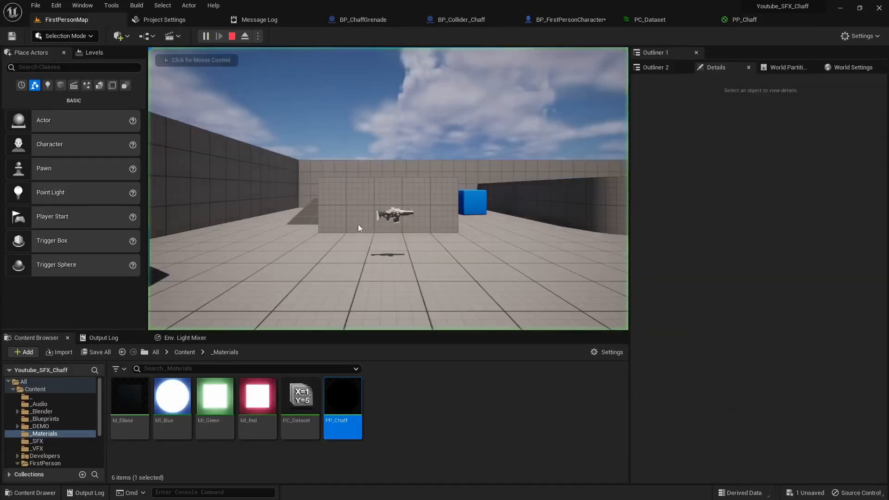
click(361, 228)
key(w)
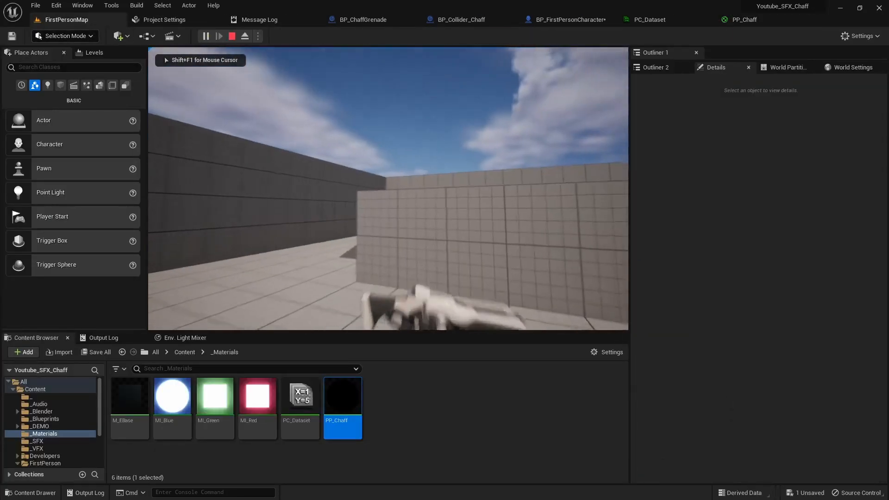
key(w)
key(w)
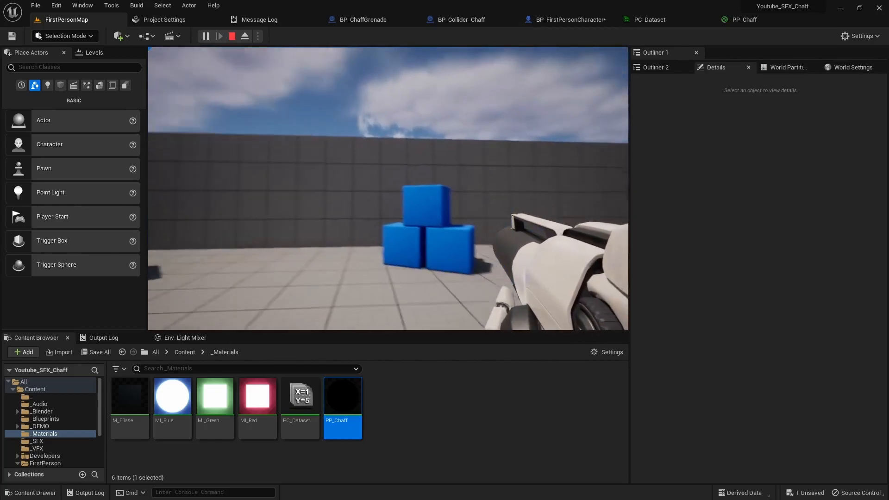
key(Escape)
- Set PC_Dataset's Alpha default to 1.0 and playtest to see the green static
click(654, 21)
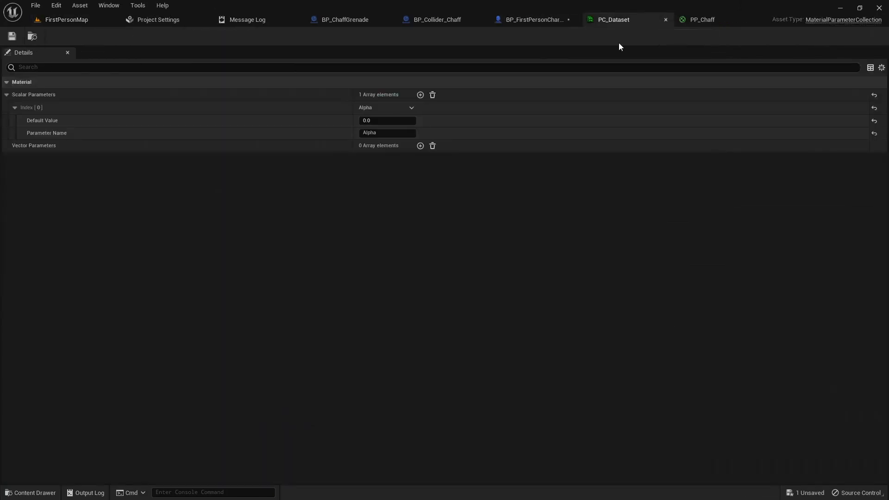
click(367, 120)
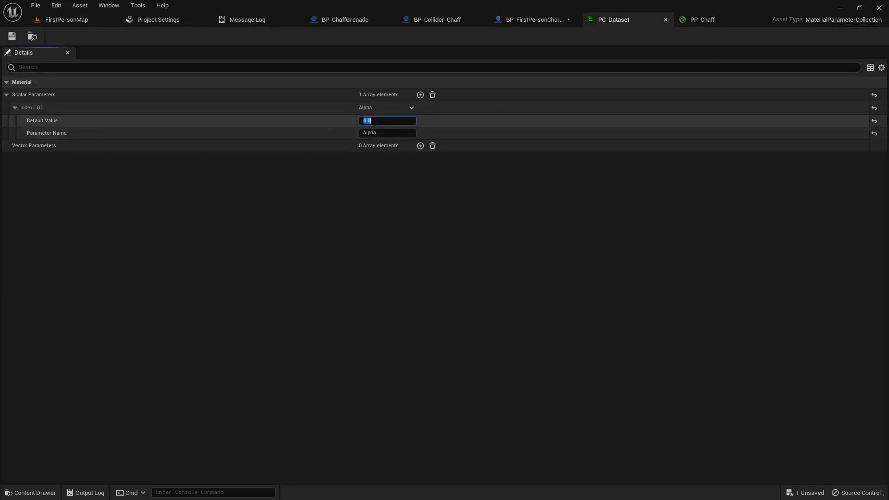
text(1)
key(Return)
click(80, 22)
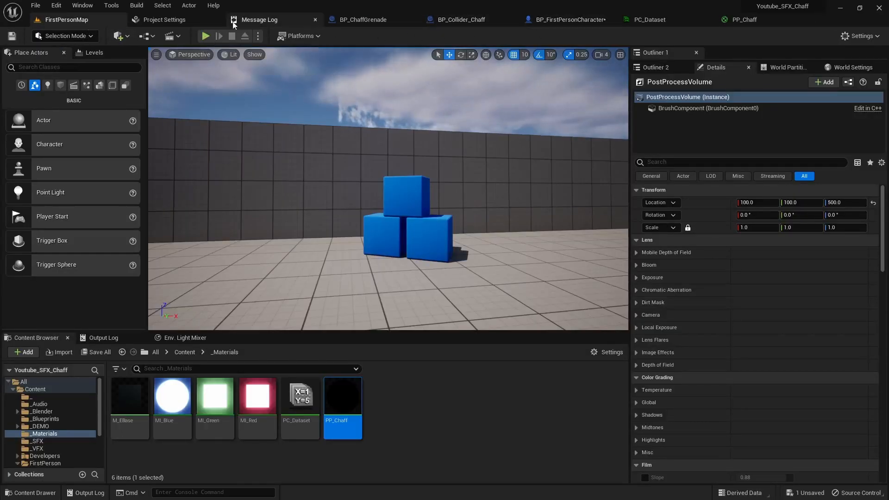
click(206, 36)
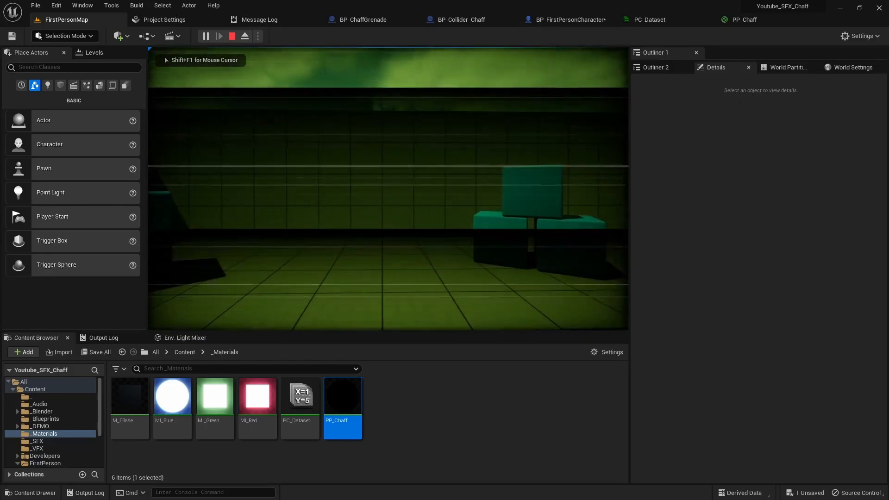
key(Escape)
- Edit the Alpha default in PC_Dataset again, then play the level once more
click(660, 20)
click(375, 121)
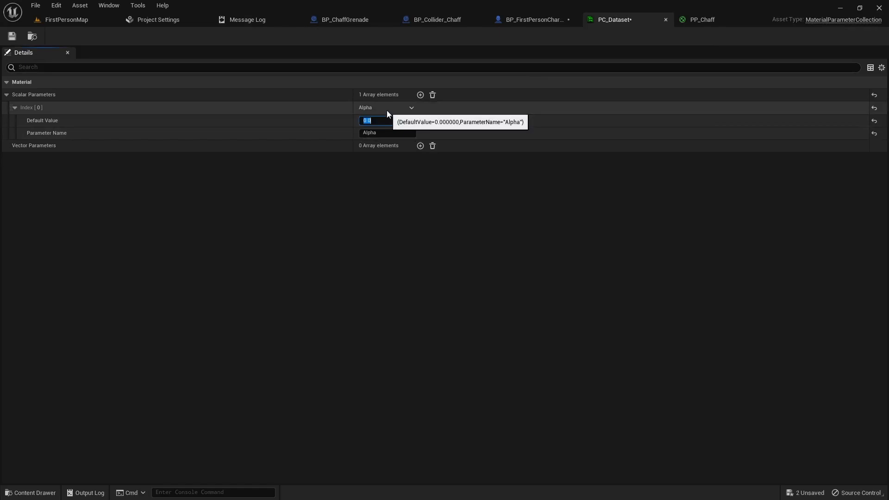
click(82, 22)
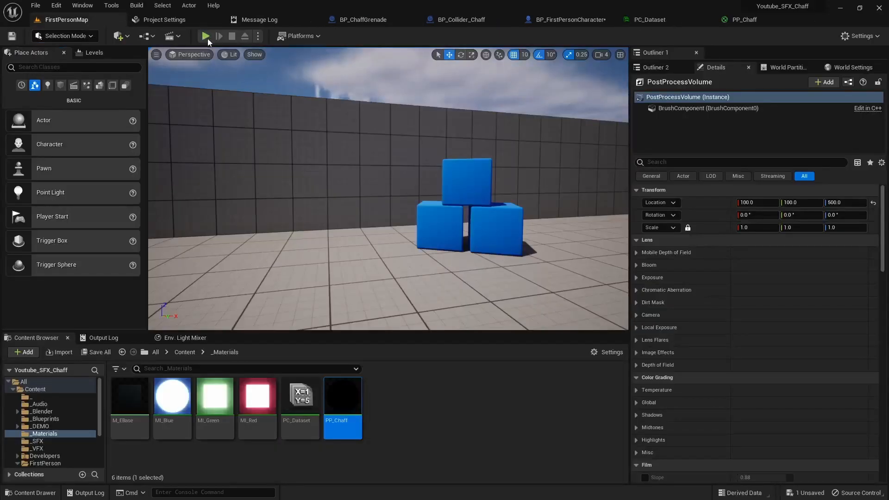
click(206, 36)
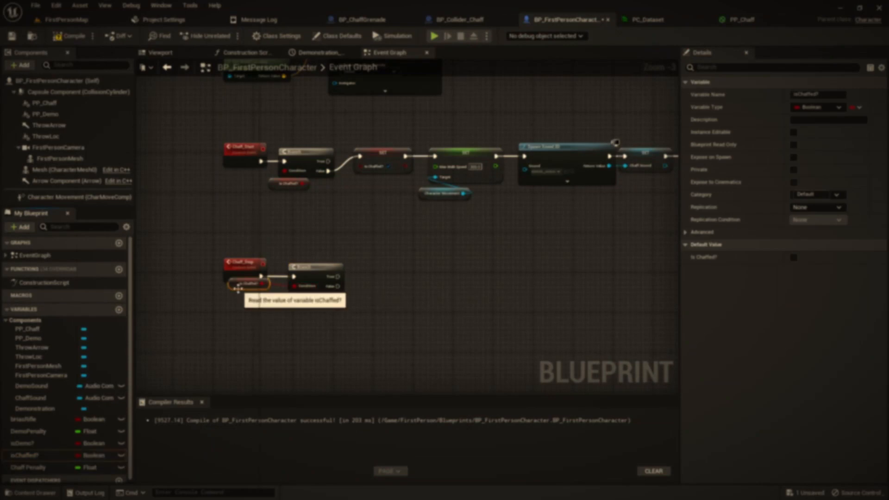
- Add a SET isChaffed? node after the chaff-stop Branch's True output
drag(297, 319, 252, 280)
drag(274, 287, 263, 288)
click(297, 299)
alt+drag(27, 457, 295, 276)
drag(274, 282, 301, 282)
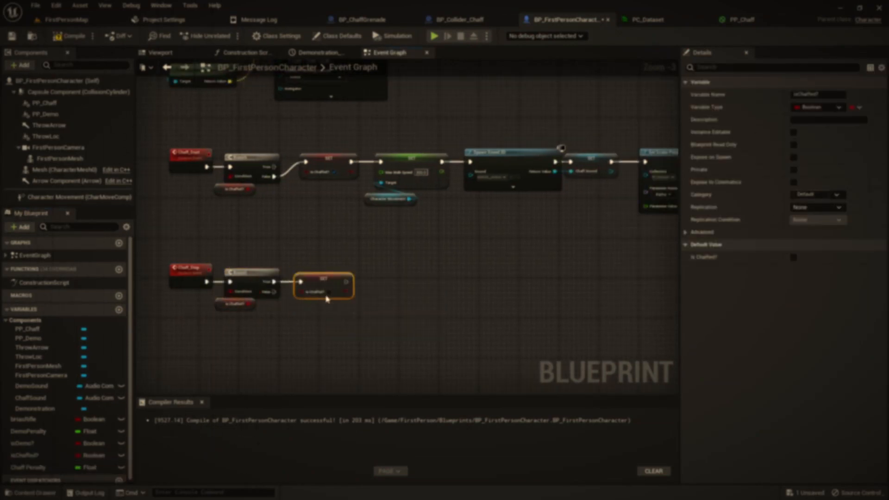
right_drag(354, 301, 326, 303)
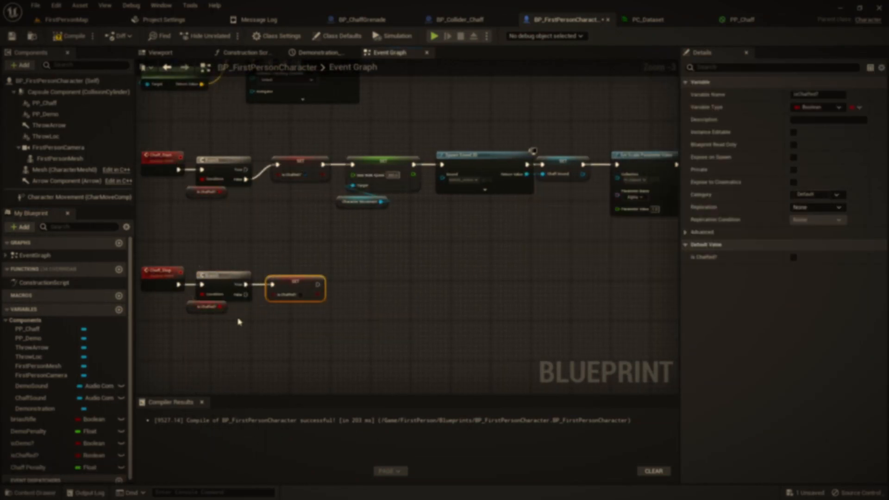
- Add Set Max Walk Speed on Character Movement, then bring in a ChaffSound reference
drag(74, 197, 302, 322)
text(set max walk)
mouse_move(346, 326)
mouse_down()
mouse_move(350, 284)
mouse_move(350, 324)
mouse_up()
key(Return)
click(384, 295)
drag(30, 398, 331, 333)
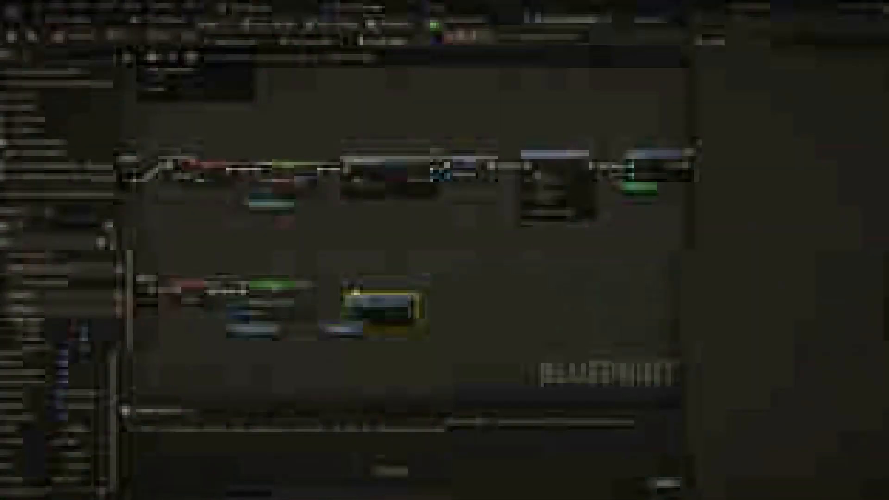